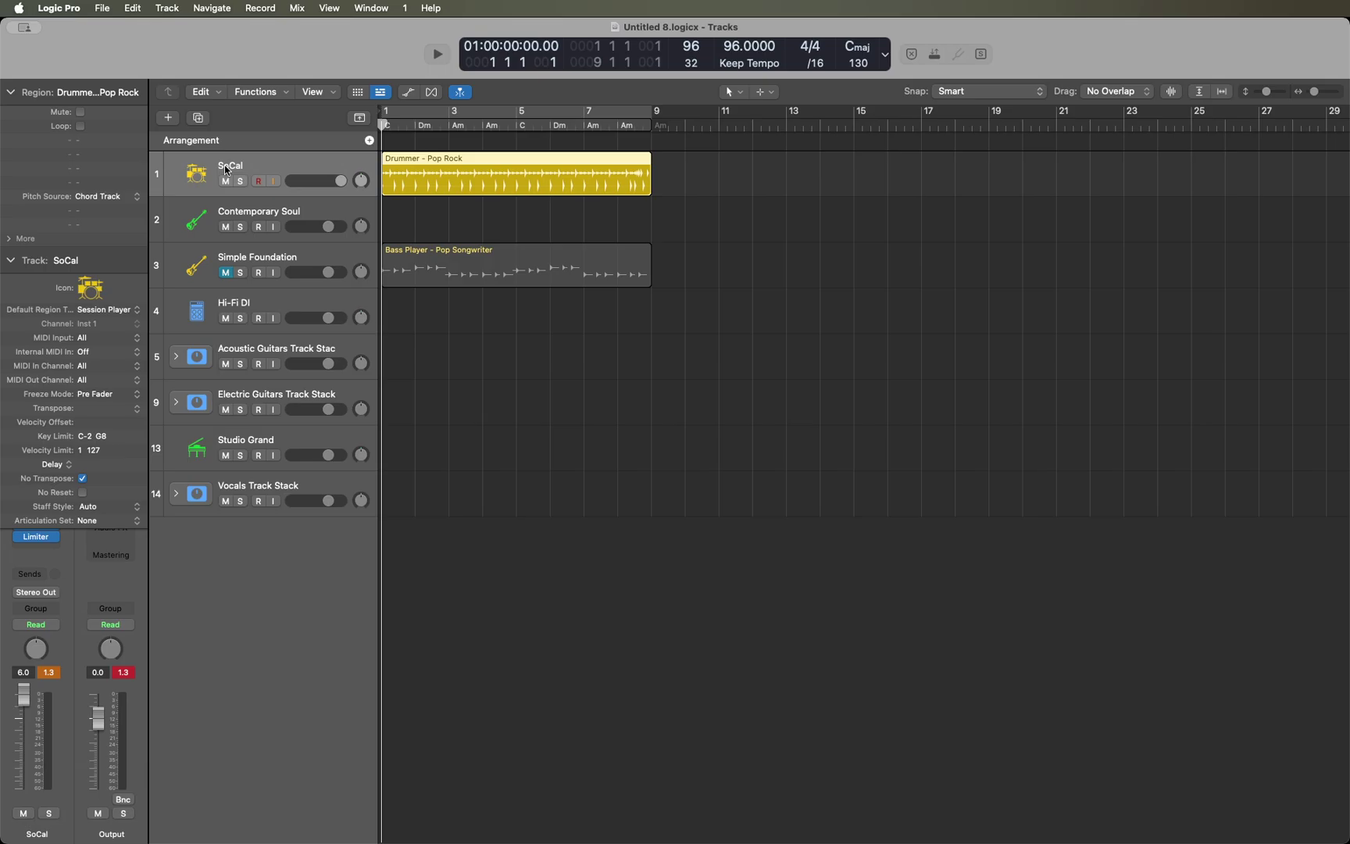
Repeat the Pop Rock drummer region on the SoCal track with 16 copies and check them through to the project end.
key(super+r)
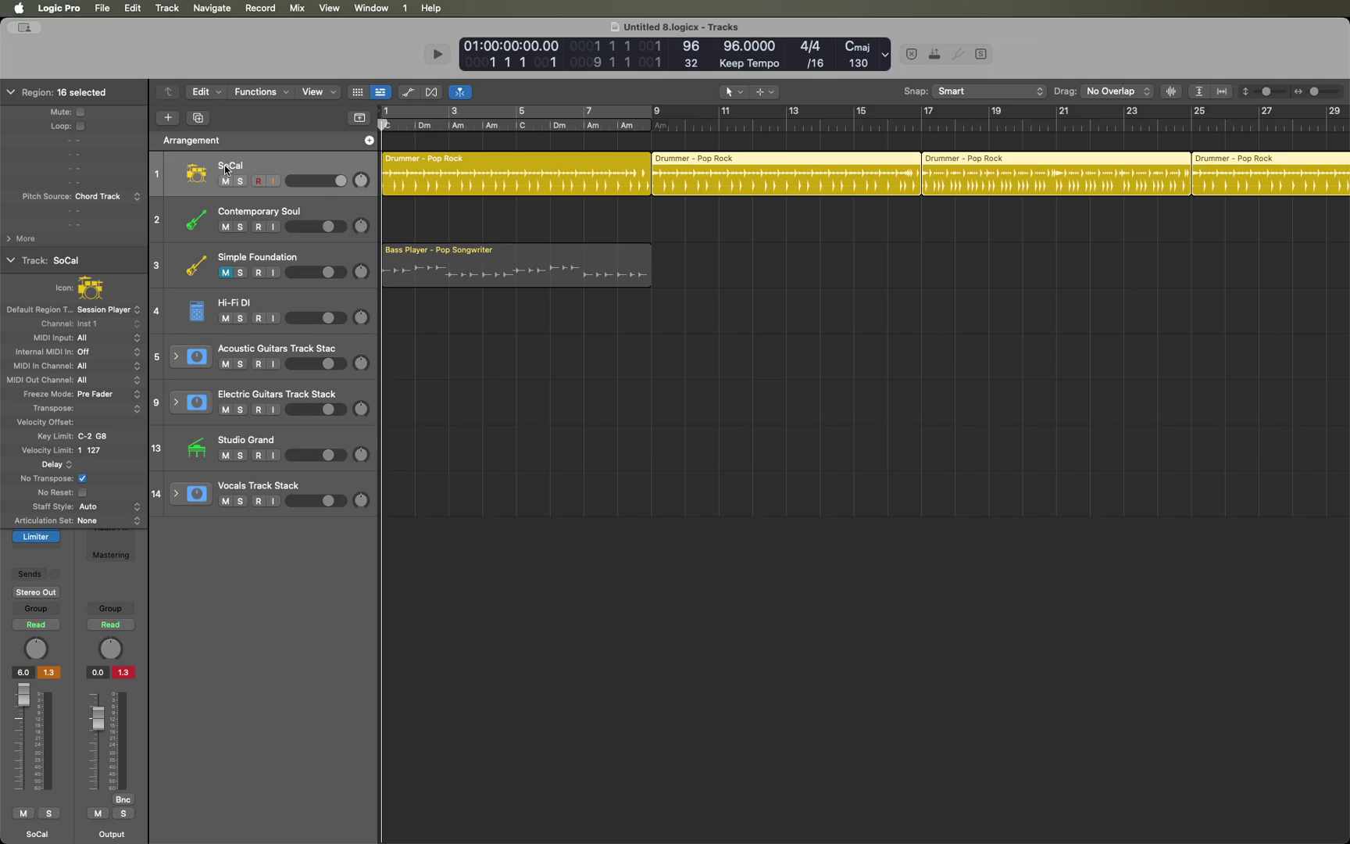
key(End)
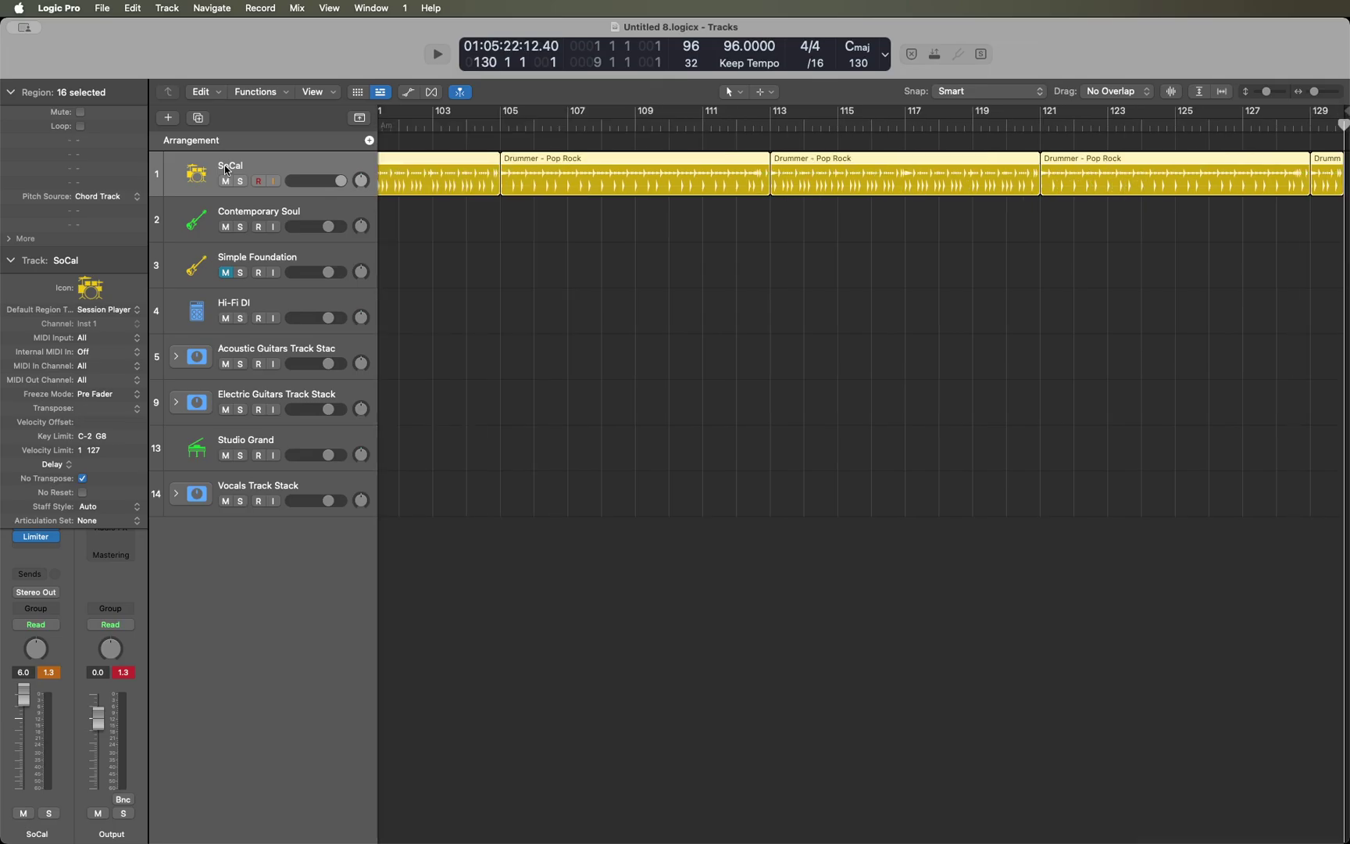
key(Home)
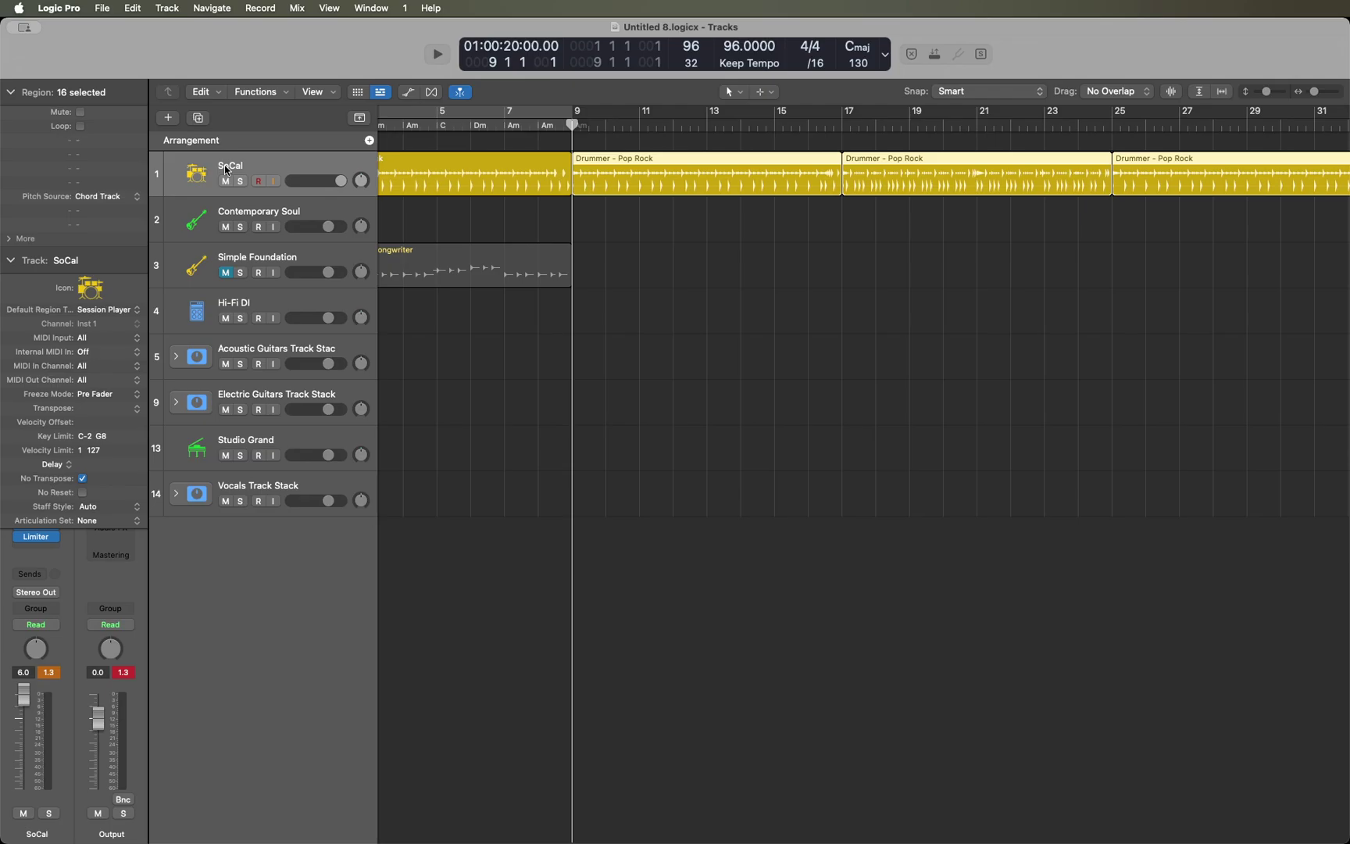
click(226, 170)
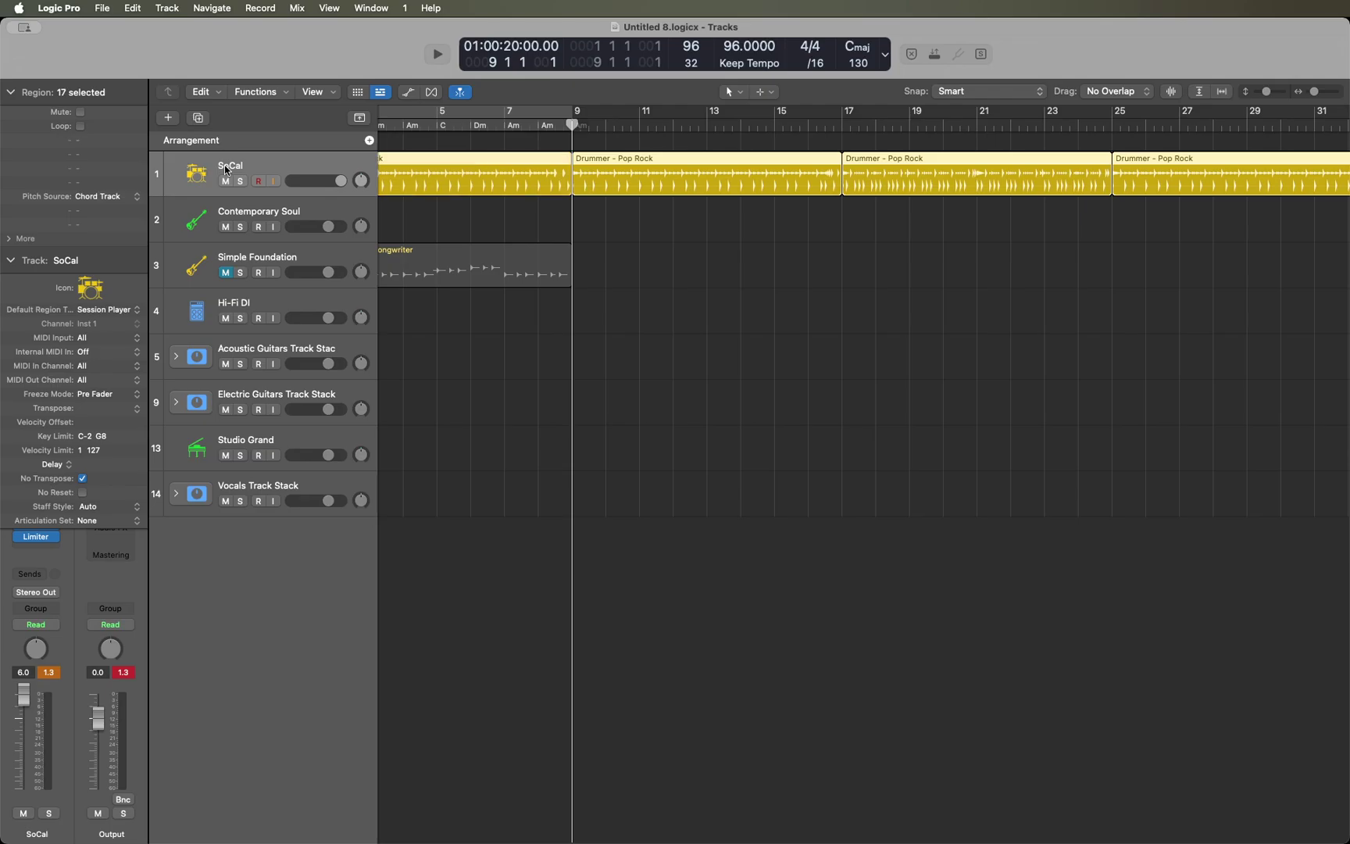
key(Return)
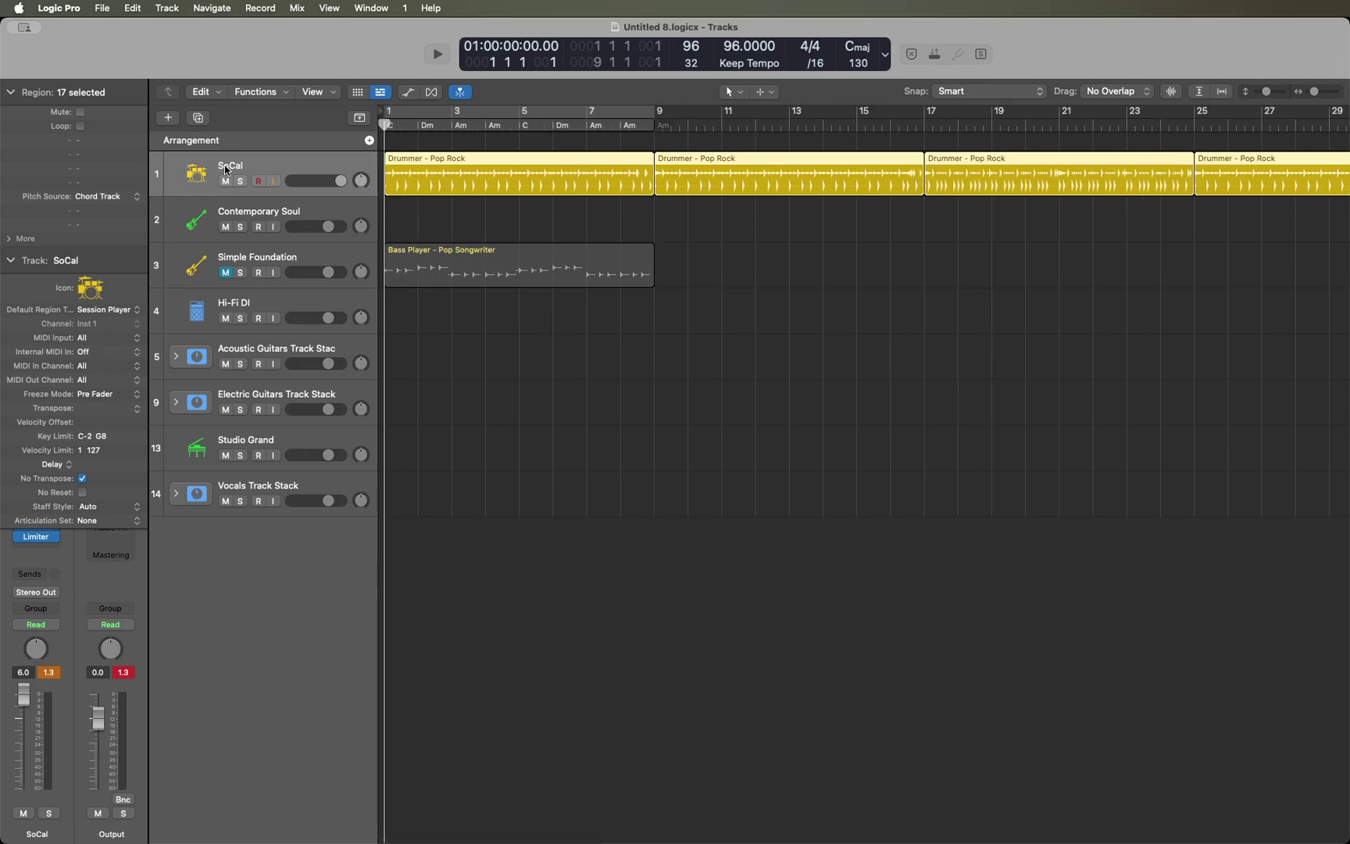
key(End)
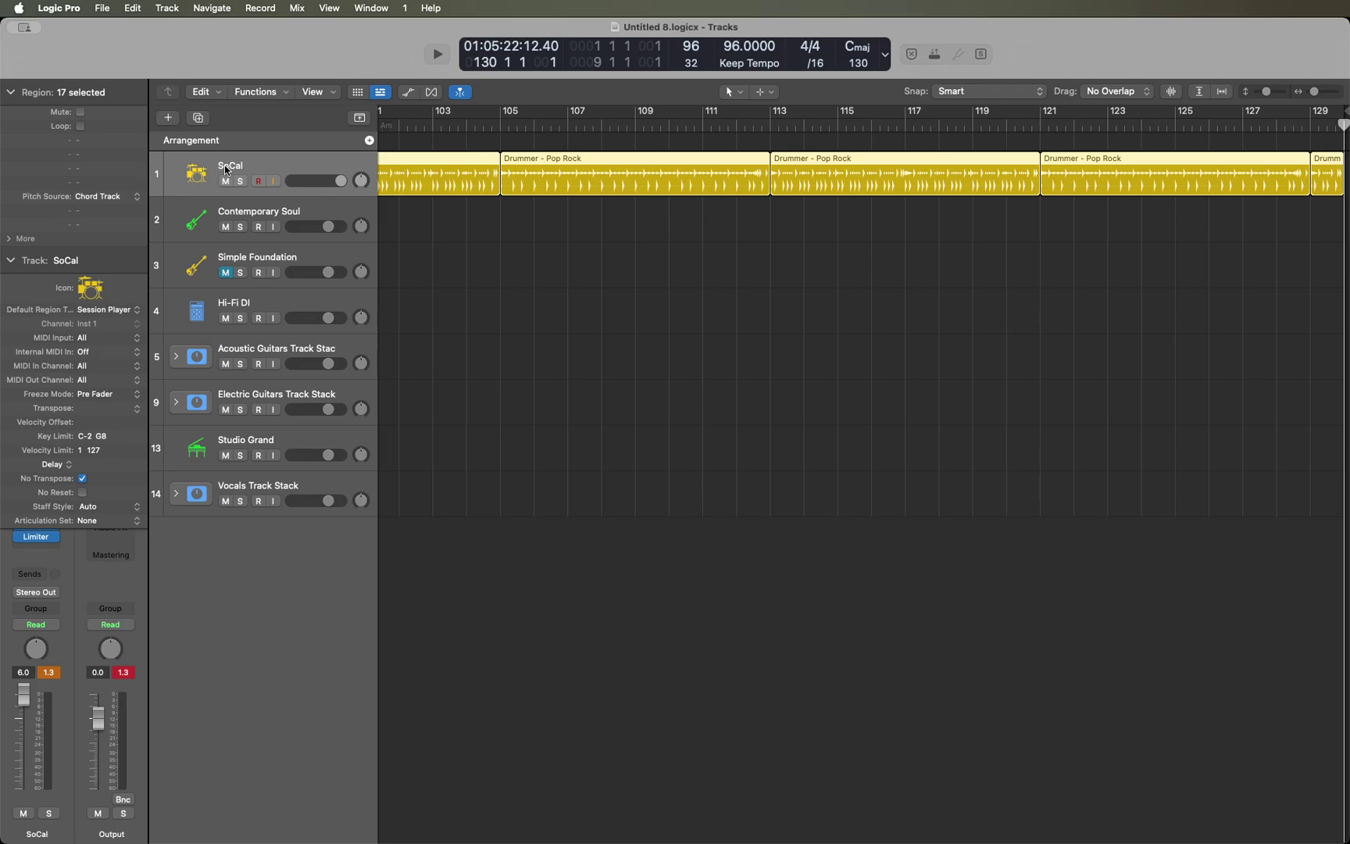
Step back through the SoCal drummer regions to the one at bar 81 and move the playhead to its start.
key(Left)
key(Left)
key(Left)
key(Left)
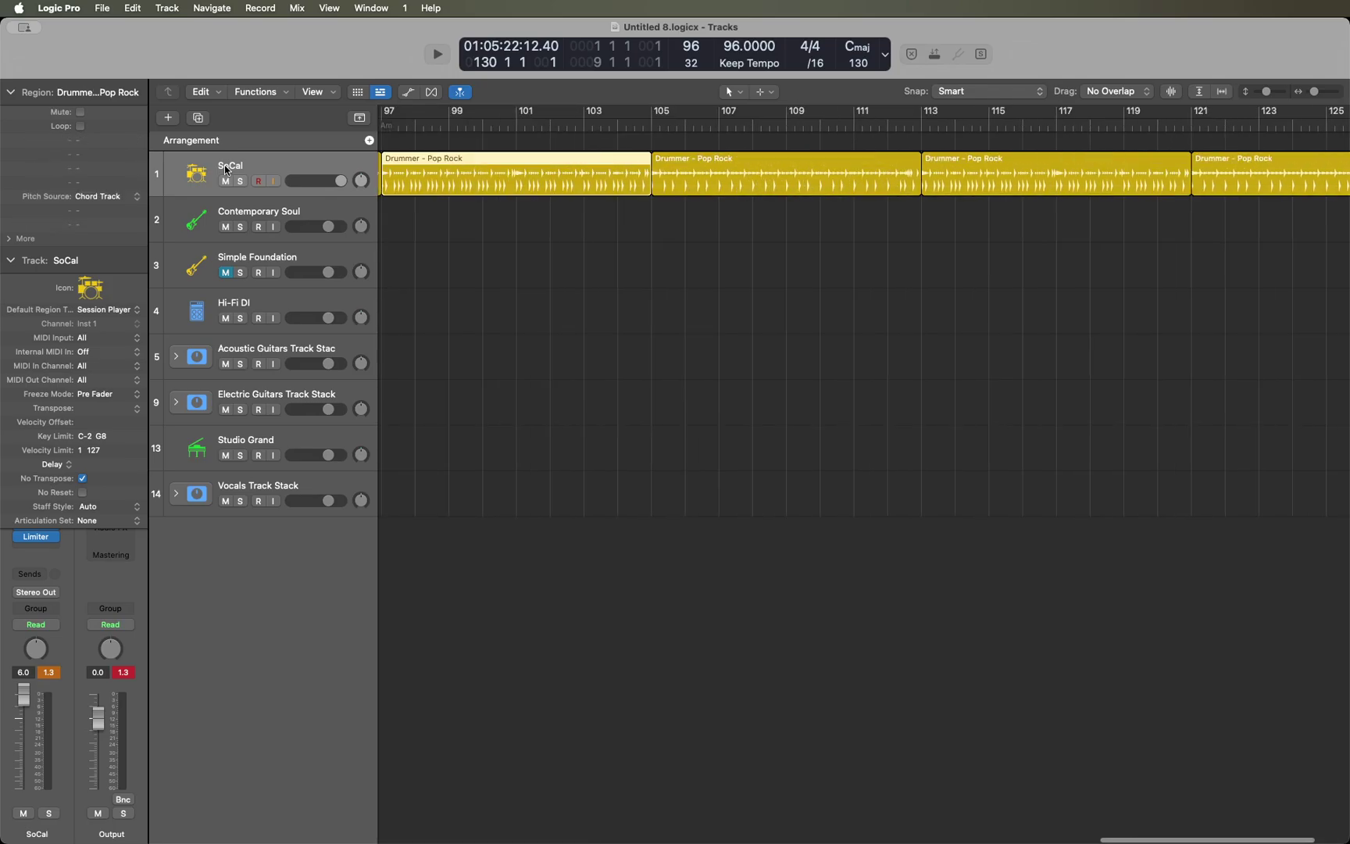
key(shift+Return)
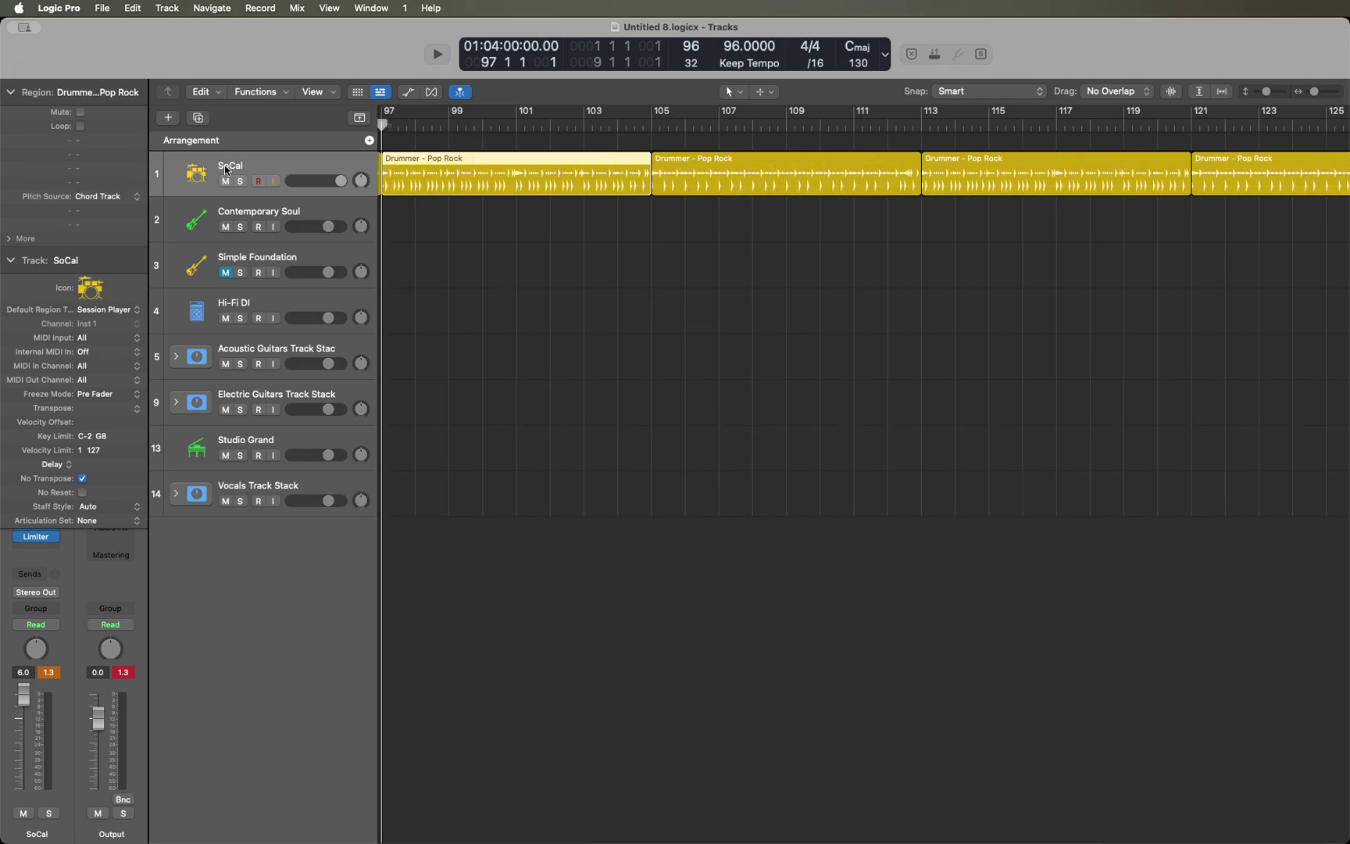
key(Left)
key(Left)
key(shift+Return)
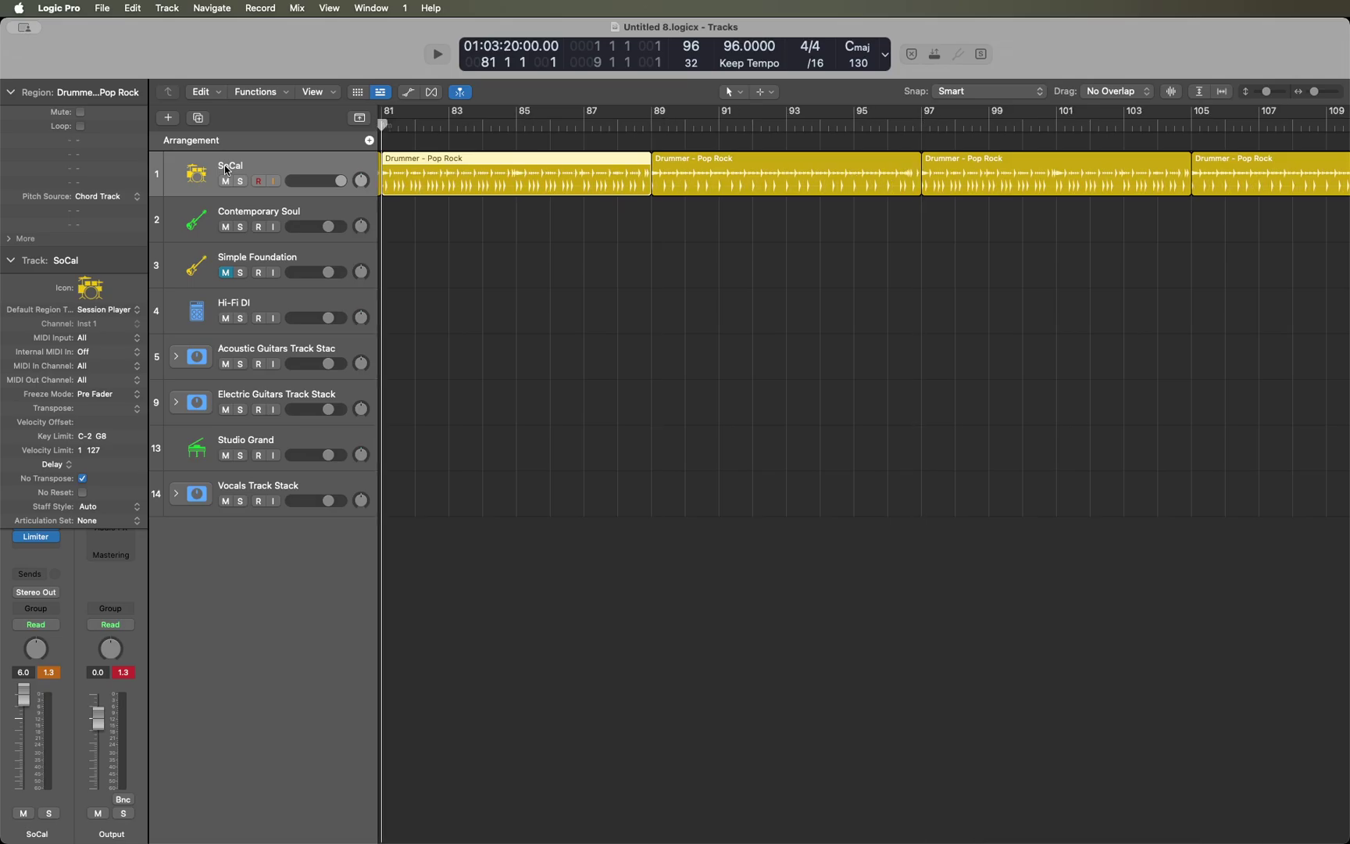
Delete all drummer regions on the SoCal track from bar 89 onward.
key(Right)
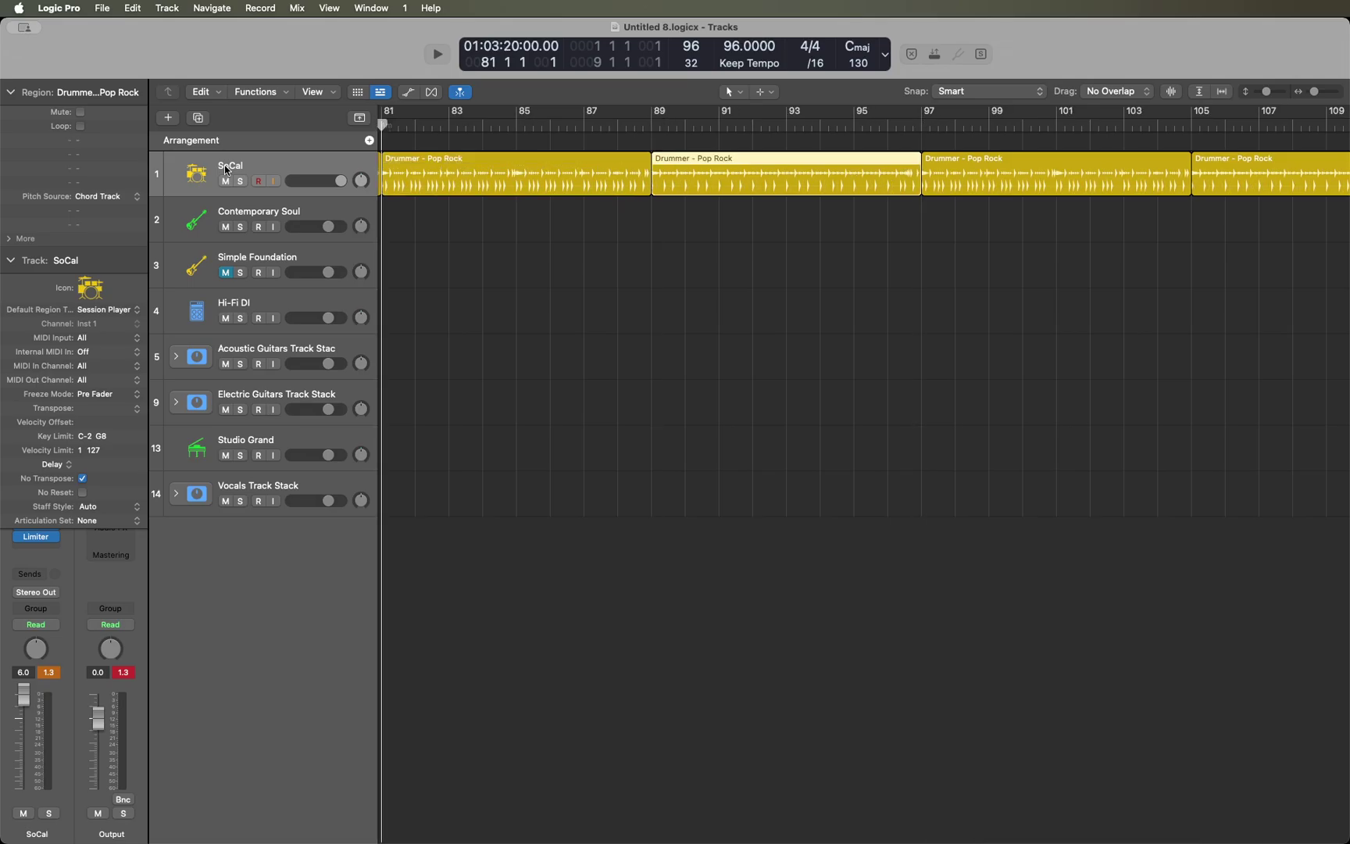
key(alt+shift+Return)
key(shift+Return)
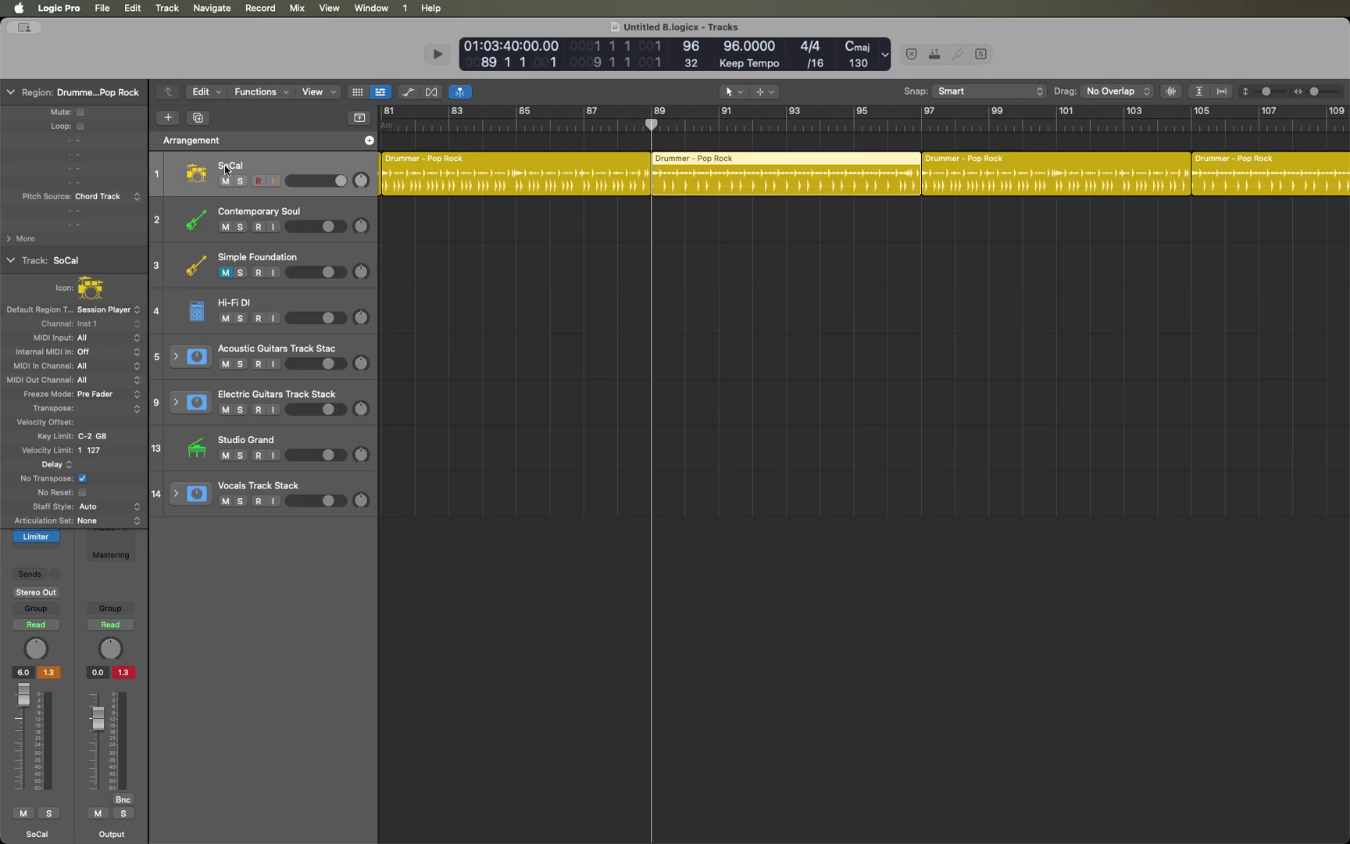
key(shift+f)
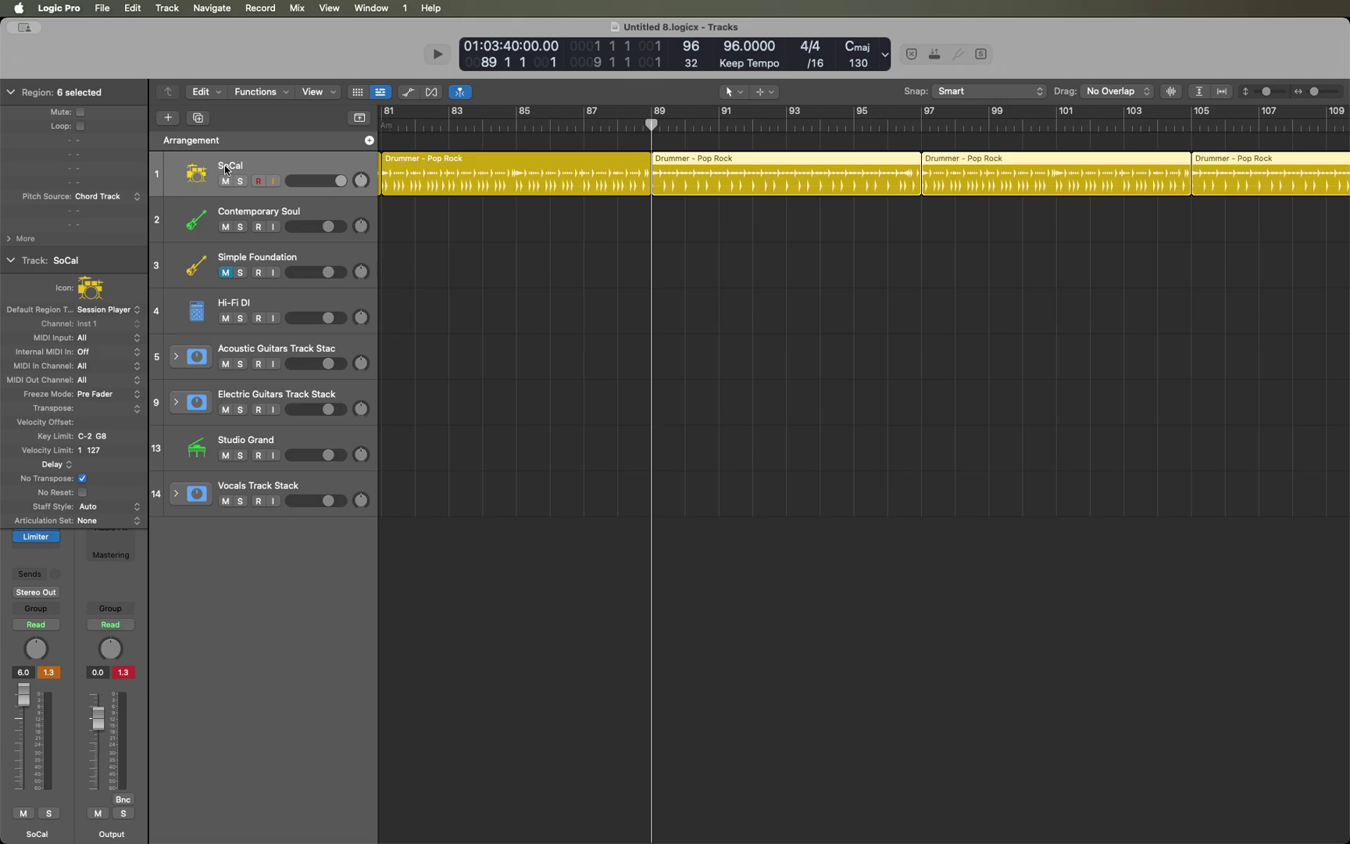
key(Delete)
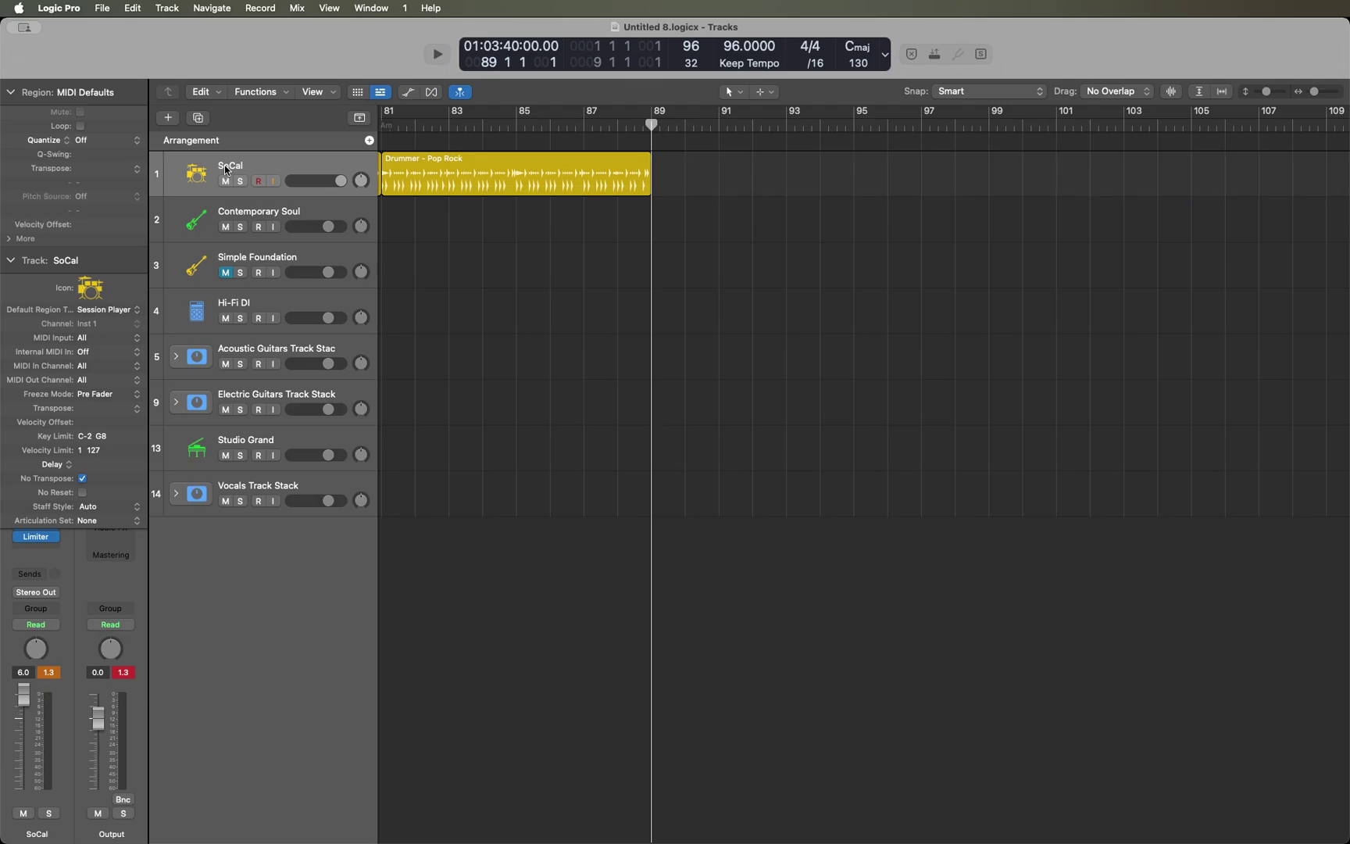
Select the second drummer region on the SoCal track and audition it from bar 9.
click(226, 170)
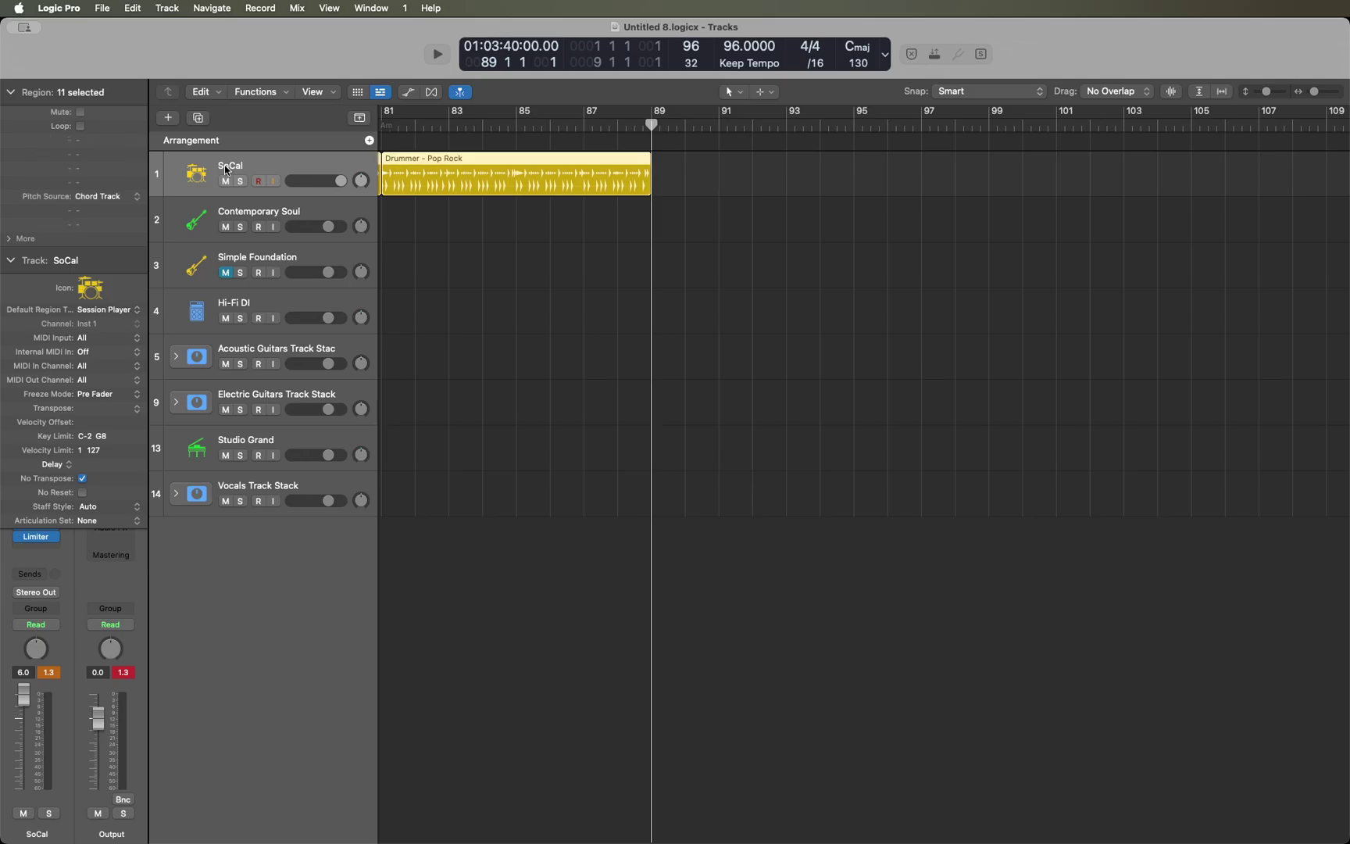
key(Return)
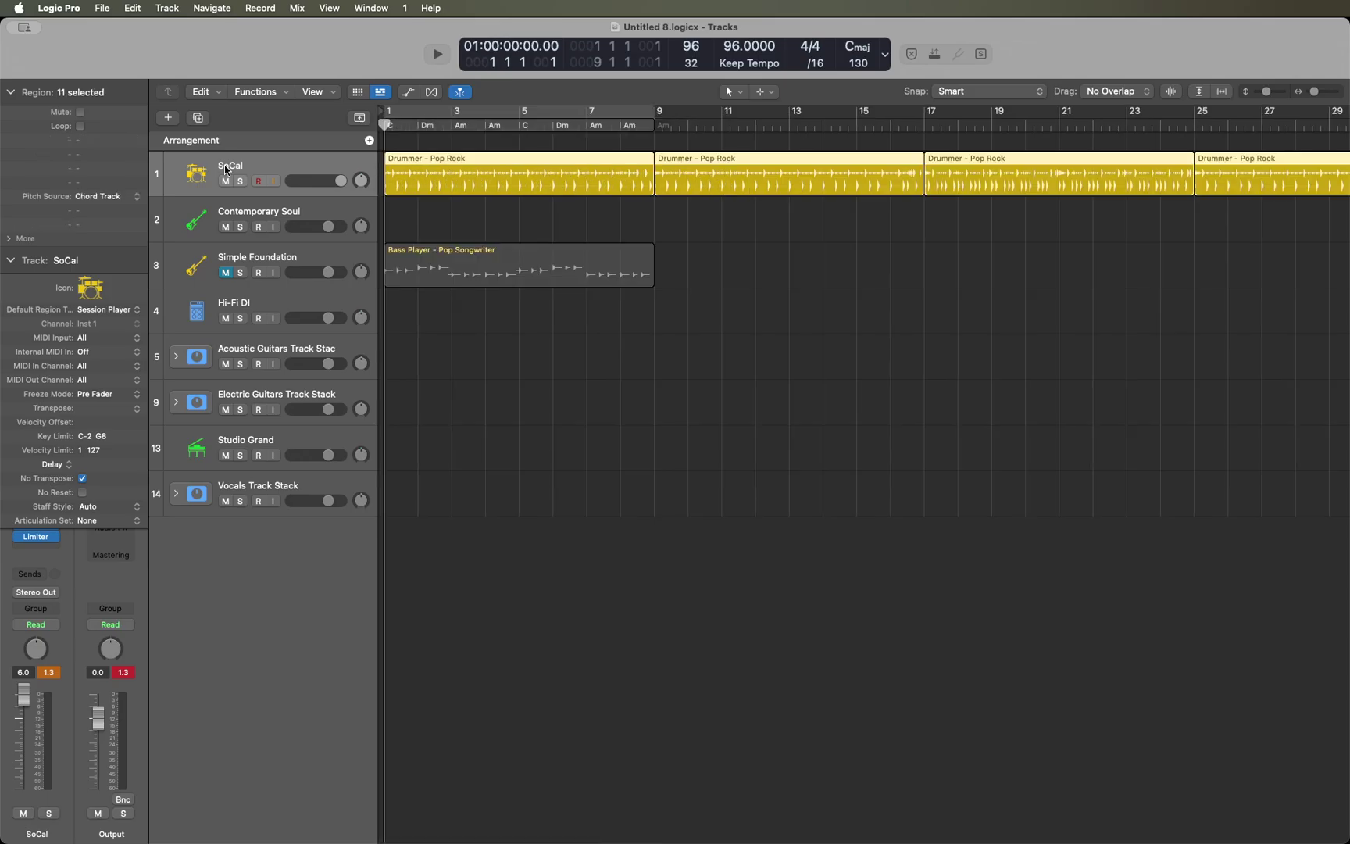
key(shift+Return)
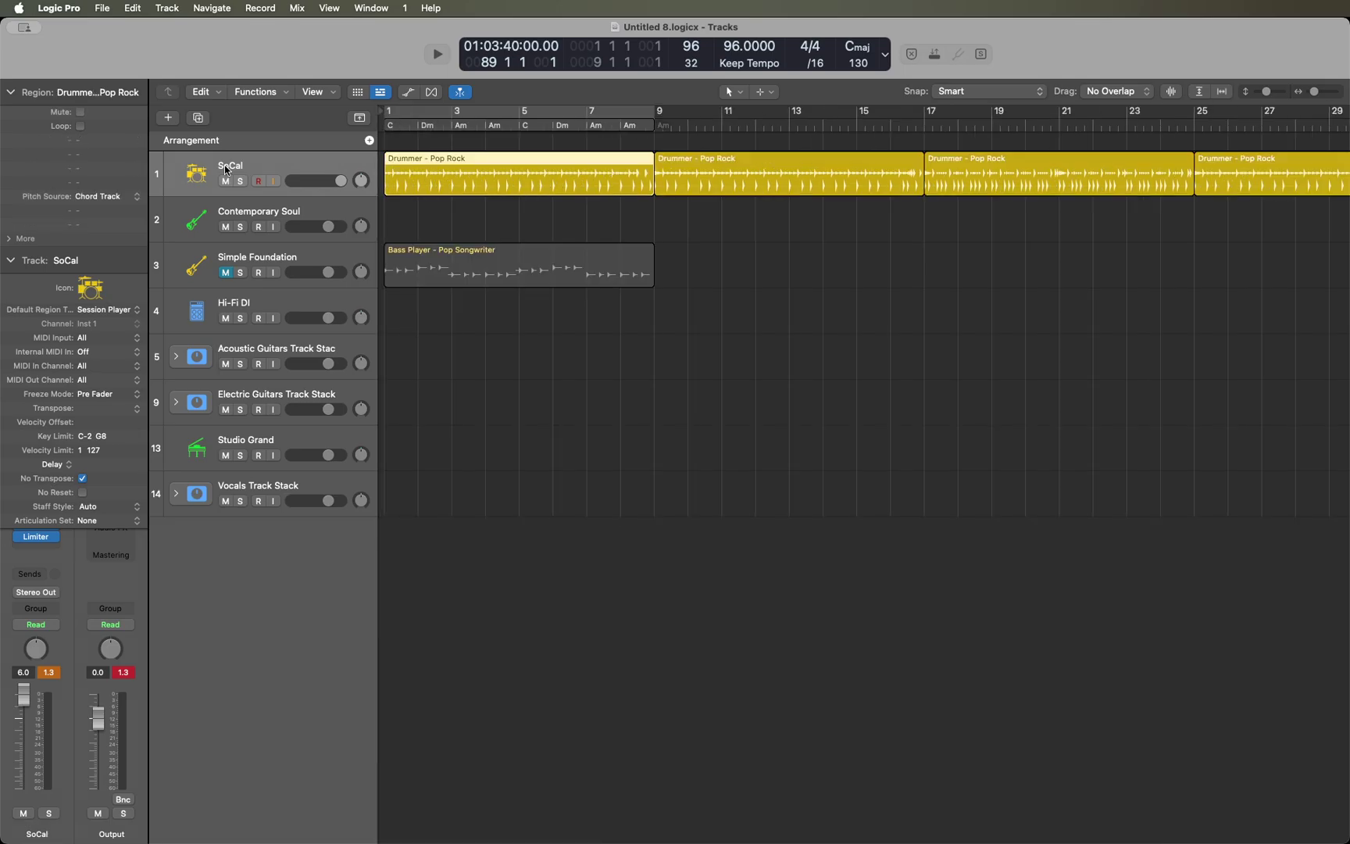
key(Return)
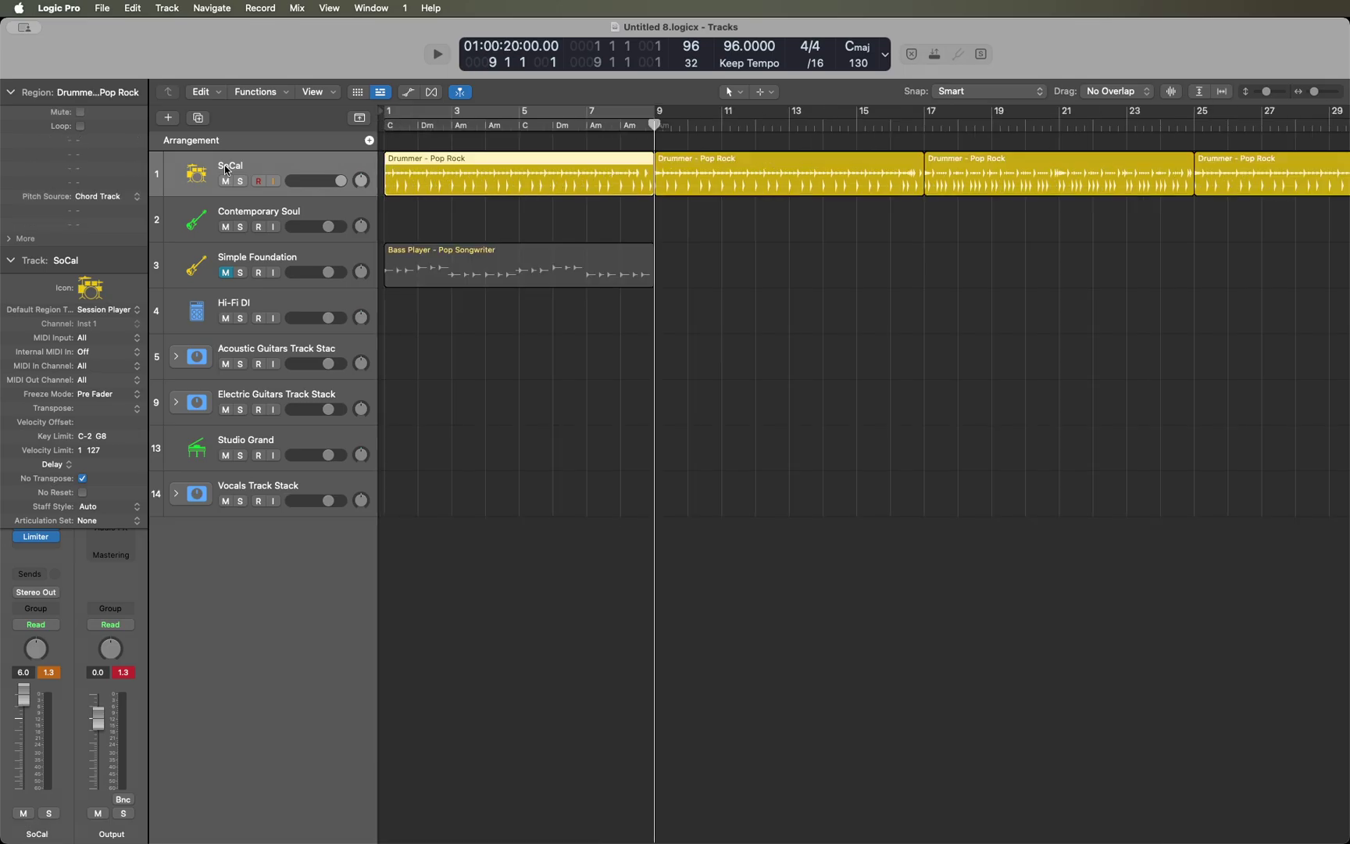
key(Right)
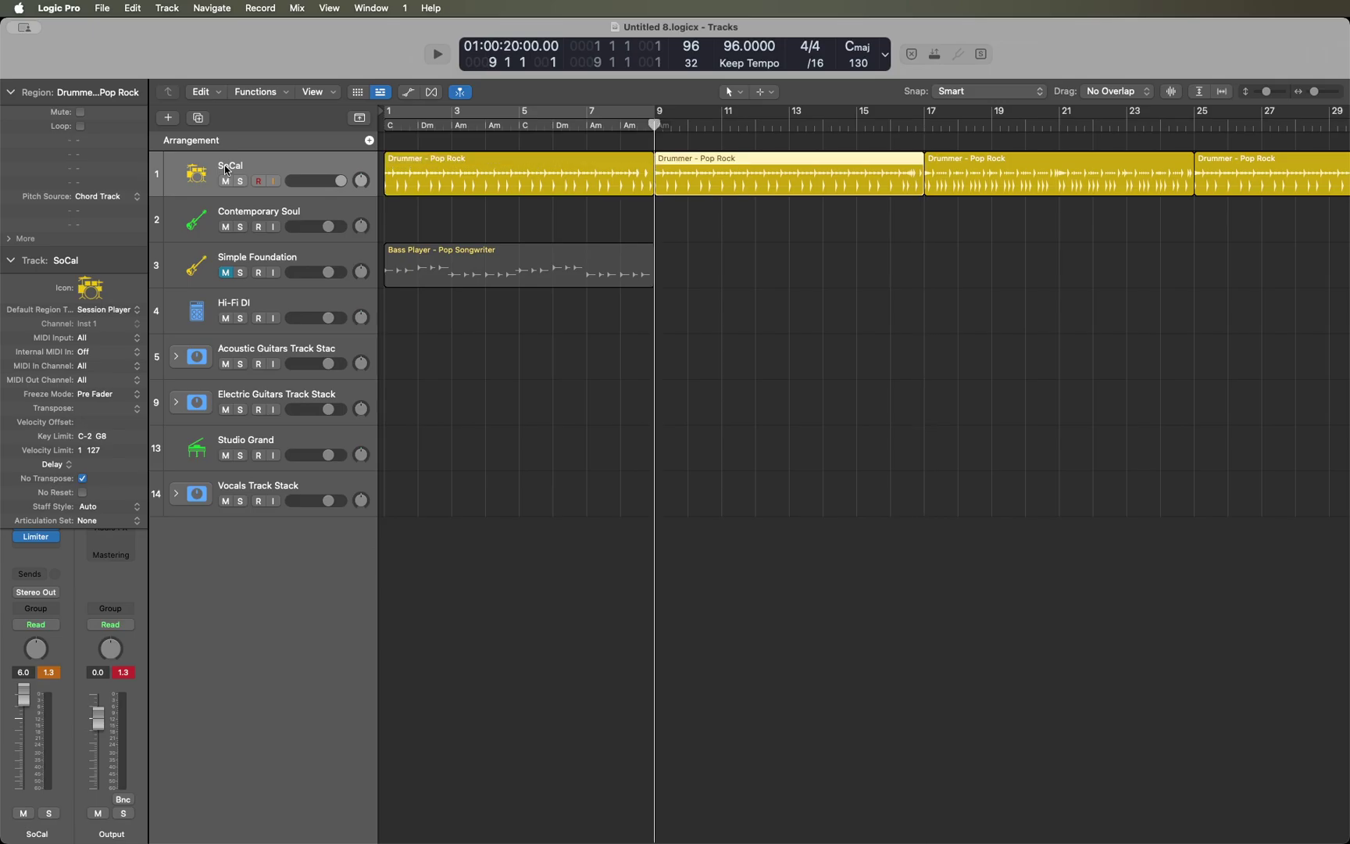
key(space)
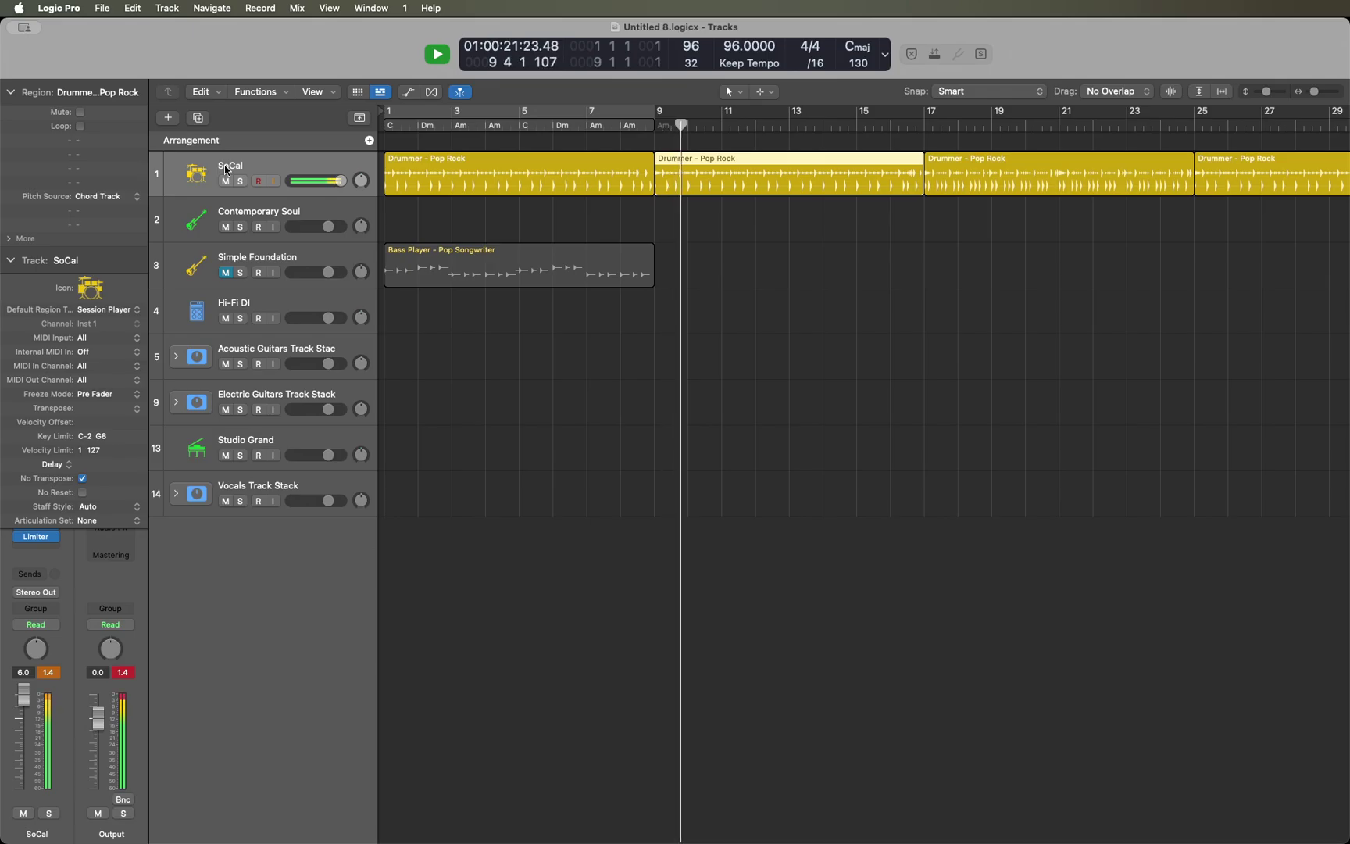
key(space)
Select the third drummer region on the SoCal track and audition it from bar 17.
key(Right)
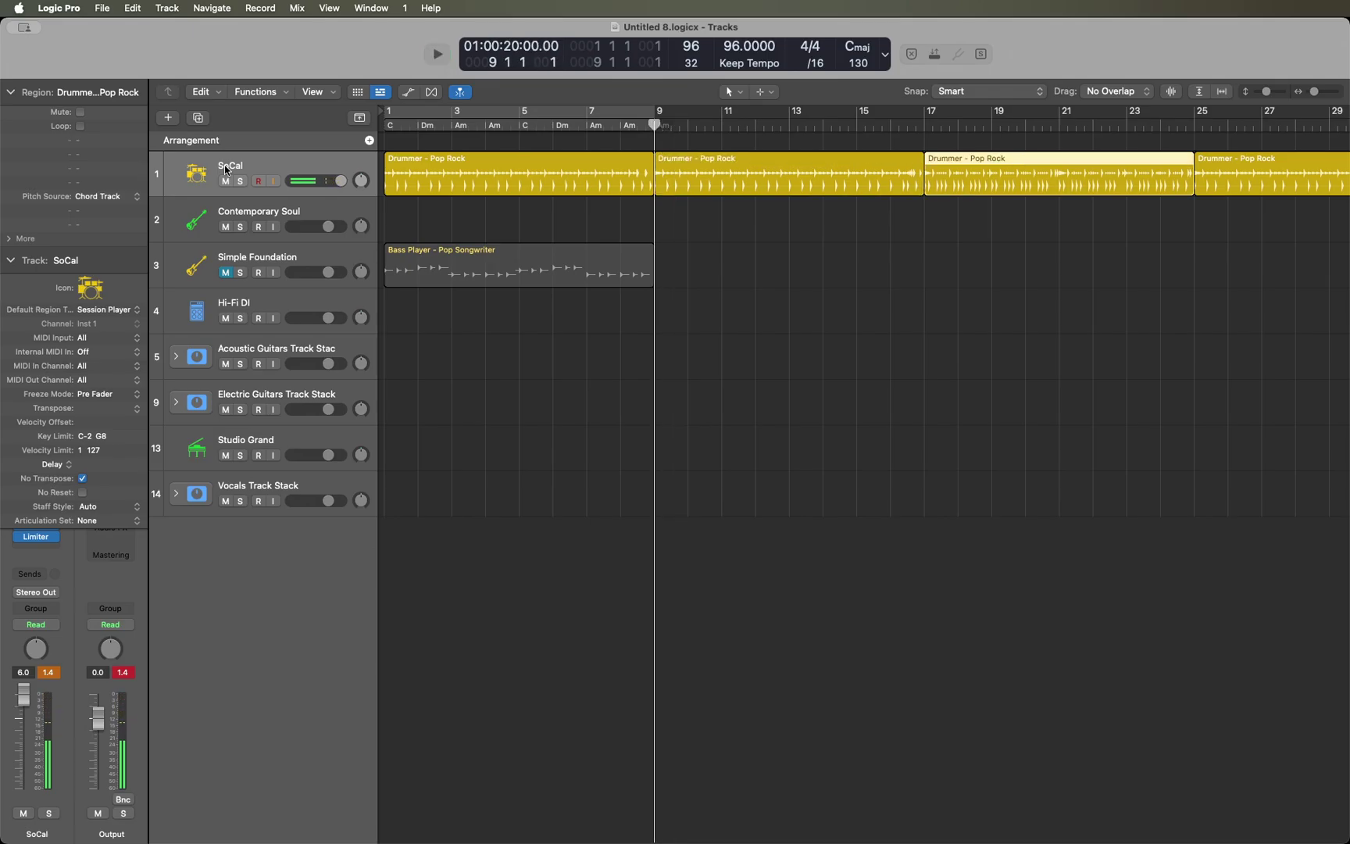
key(shift+Home)
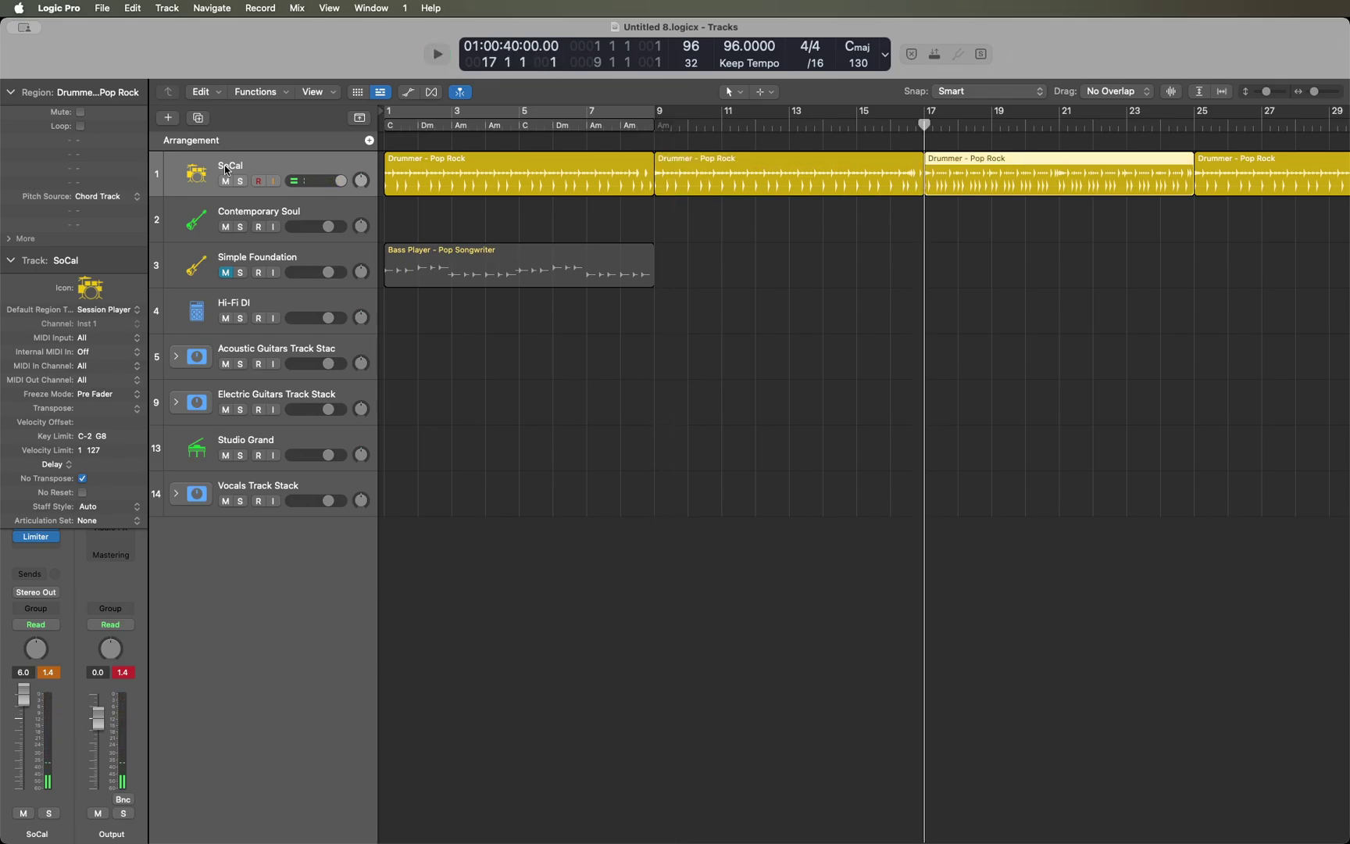
key(space)
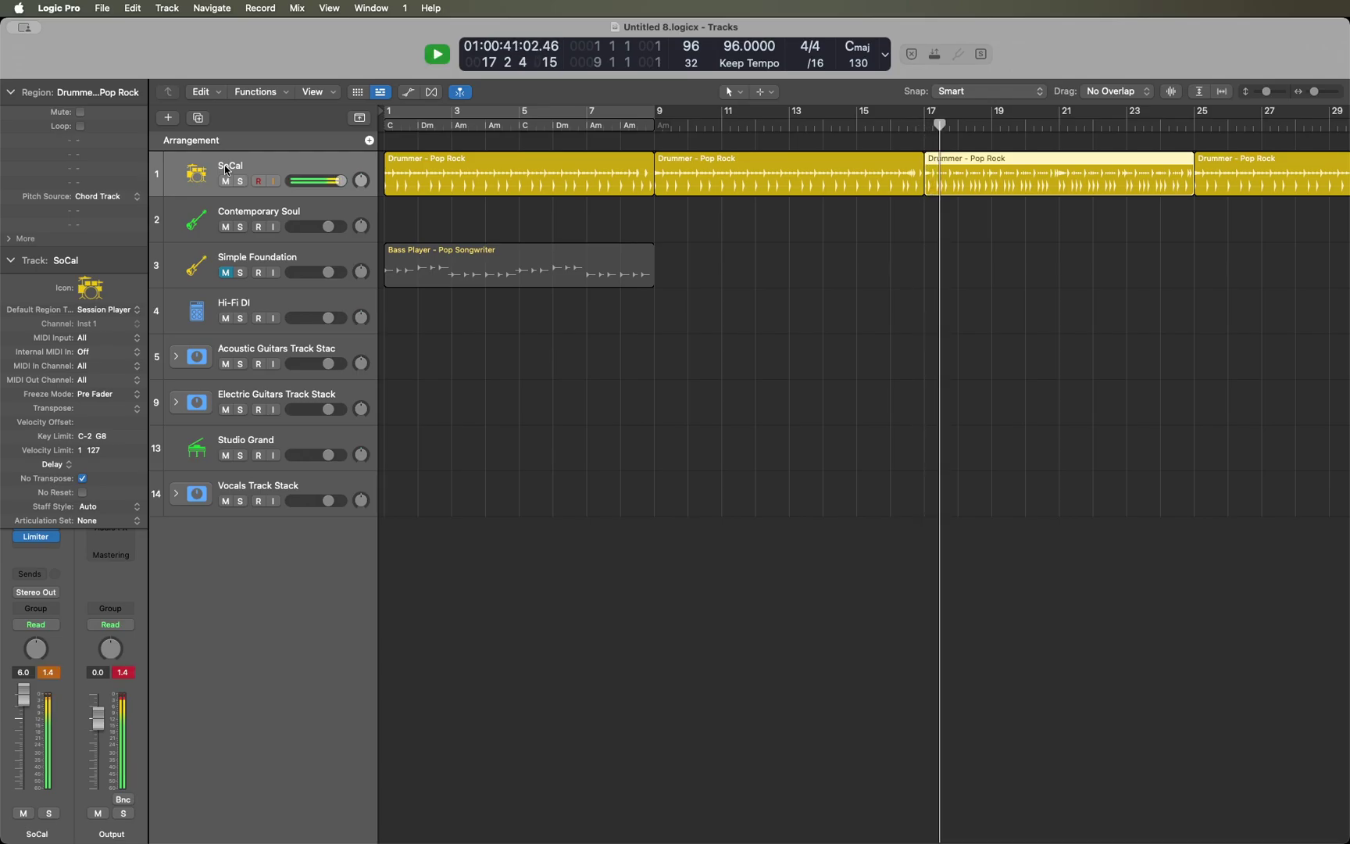
key(space)
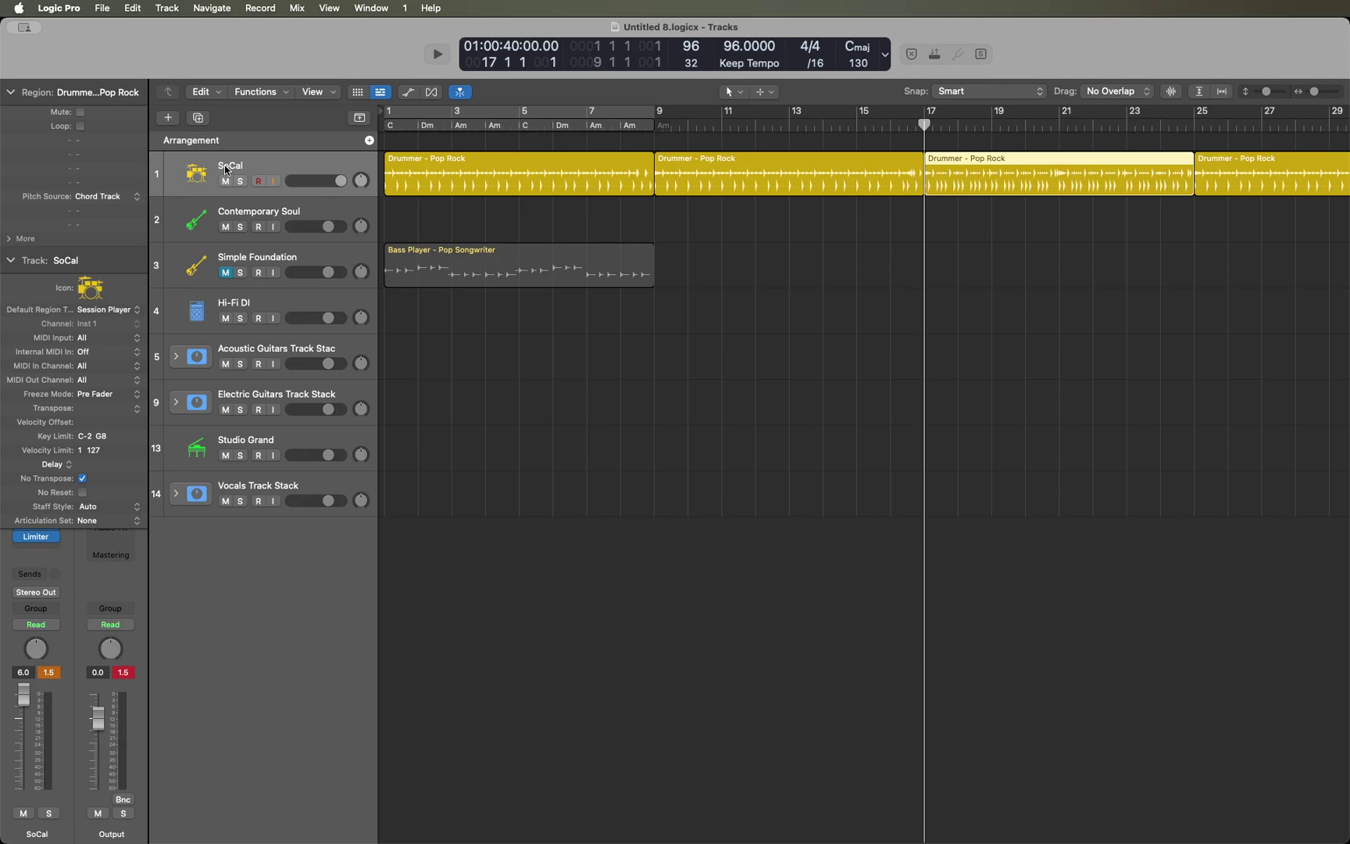
Select the first drummer region on the SoCal track and audition it from bar 1.
key(Left)
key(Left)
key(Return)
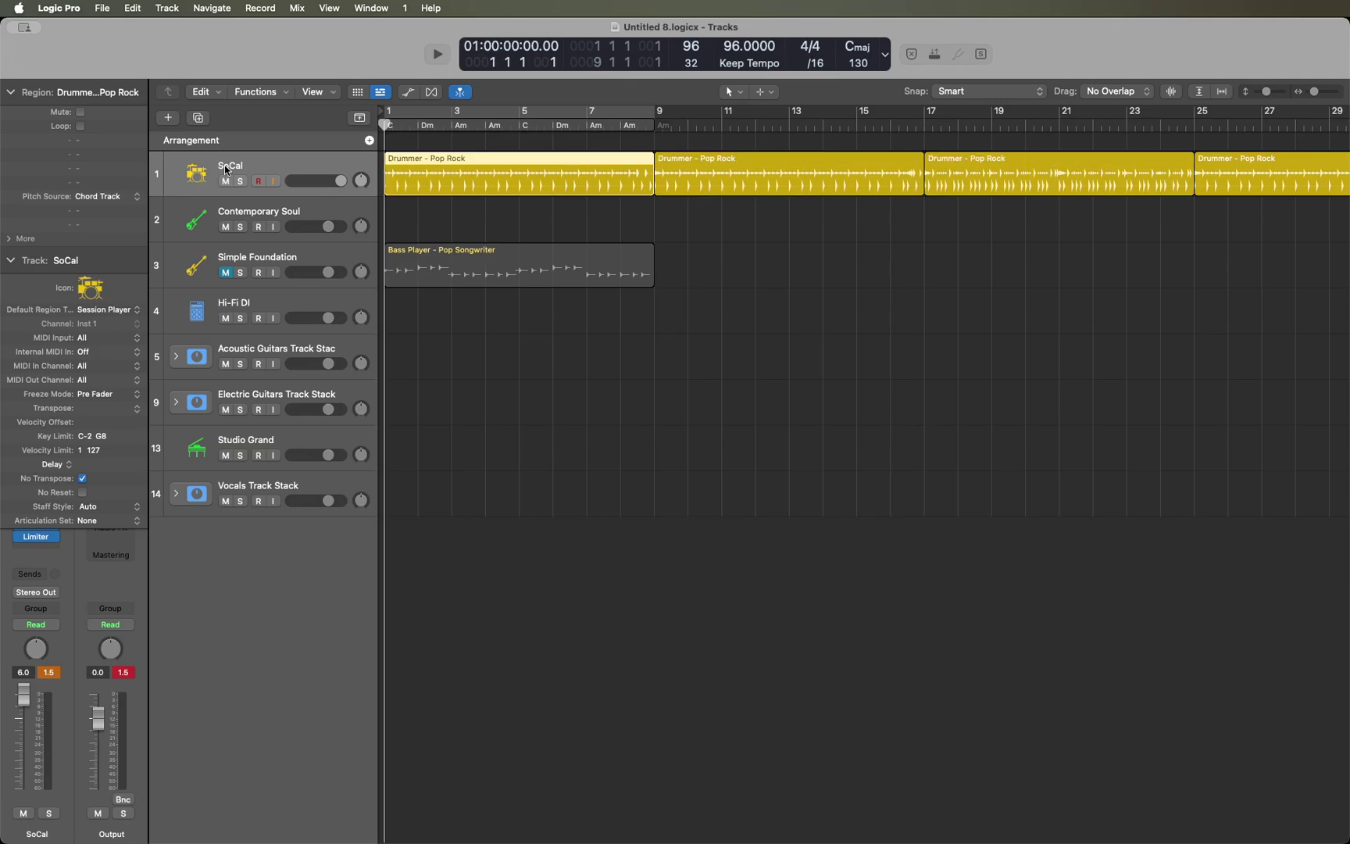
key(space)
key(space)
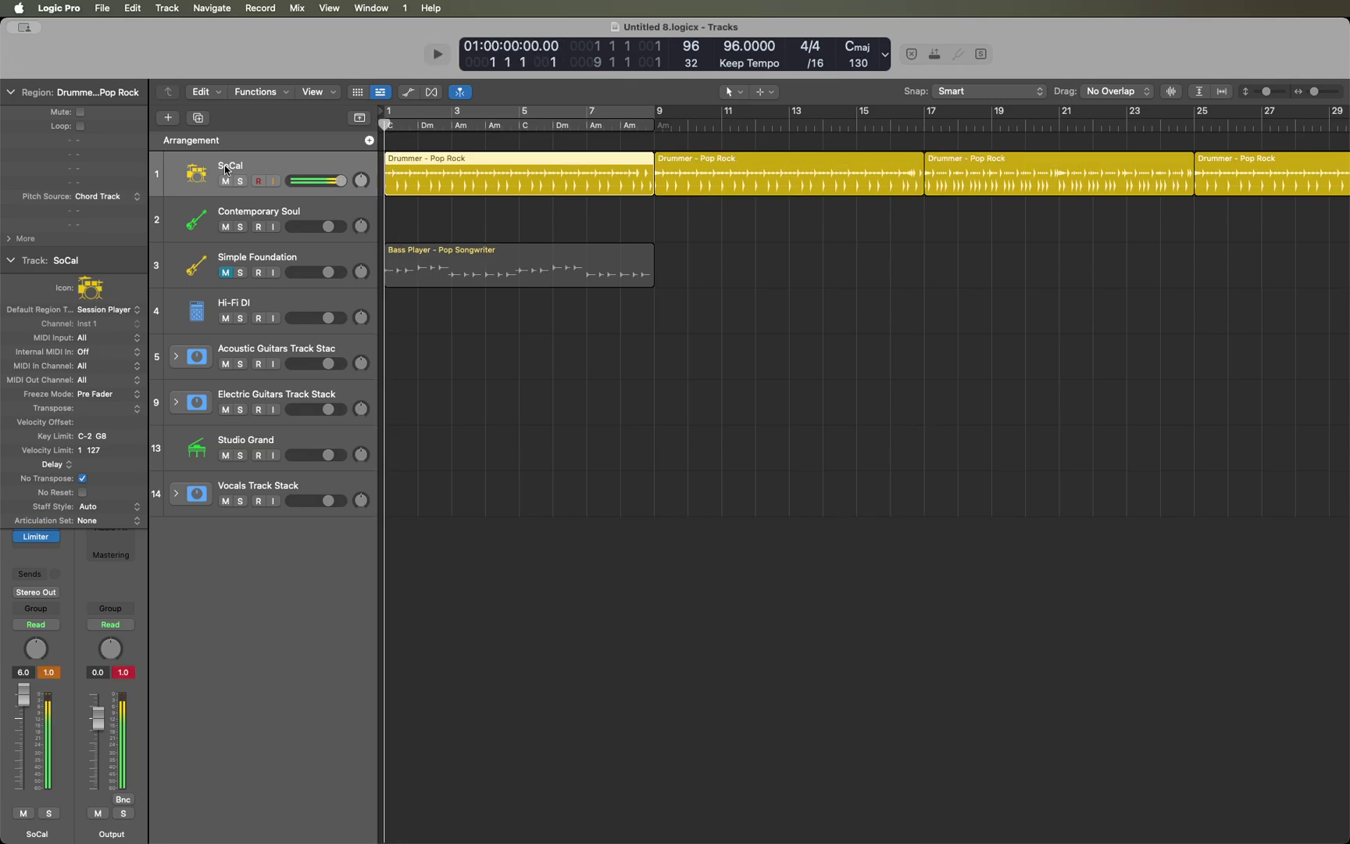
Move on to the second drummer region and audition it again from its start at bar 9.
key(Right)
key(shift+Return)
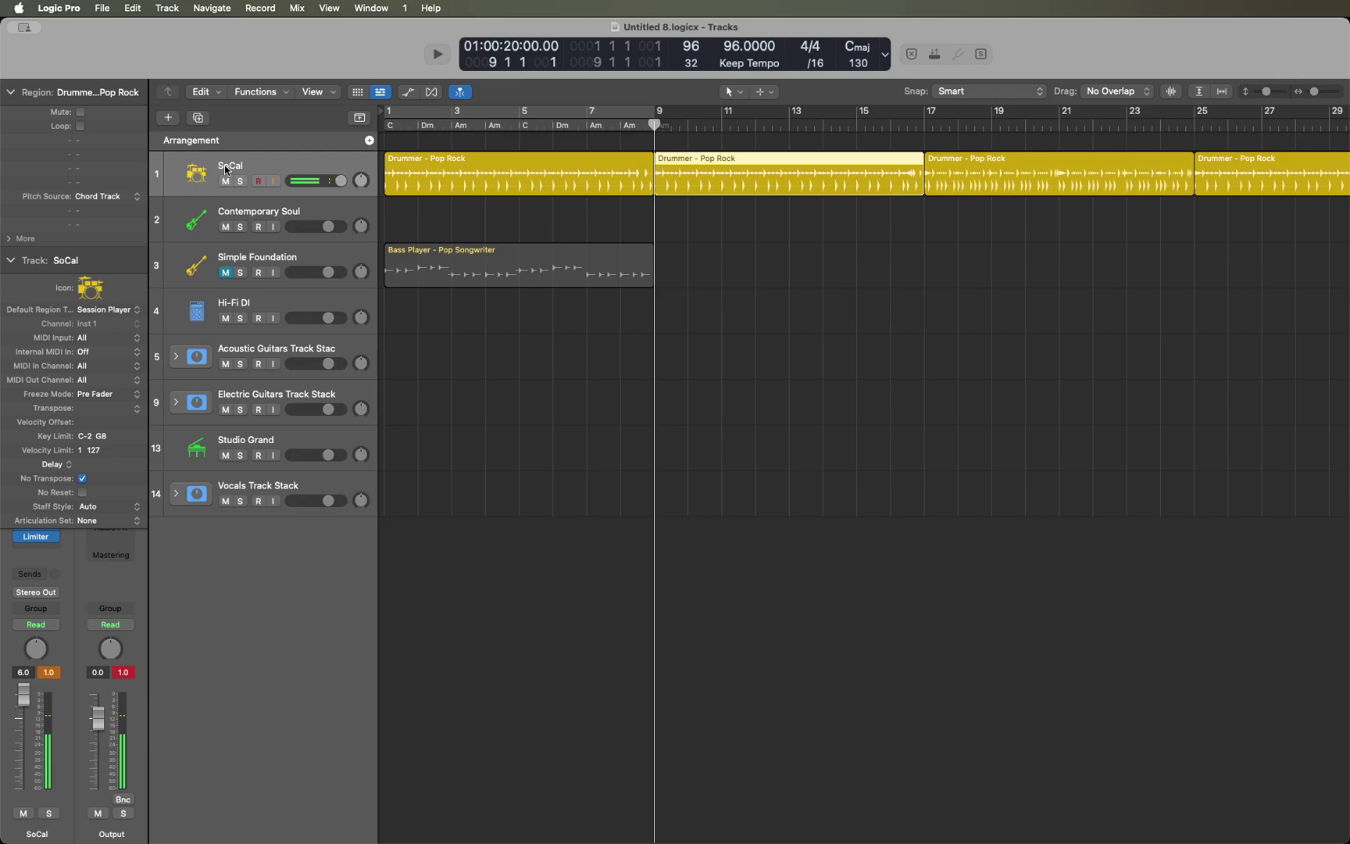
key(space)
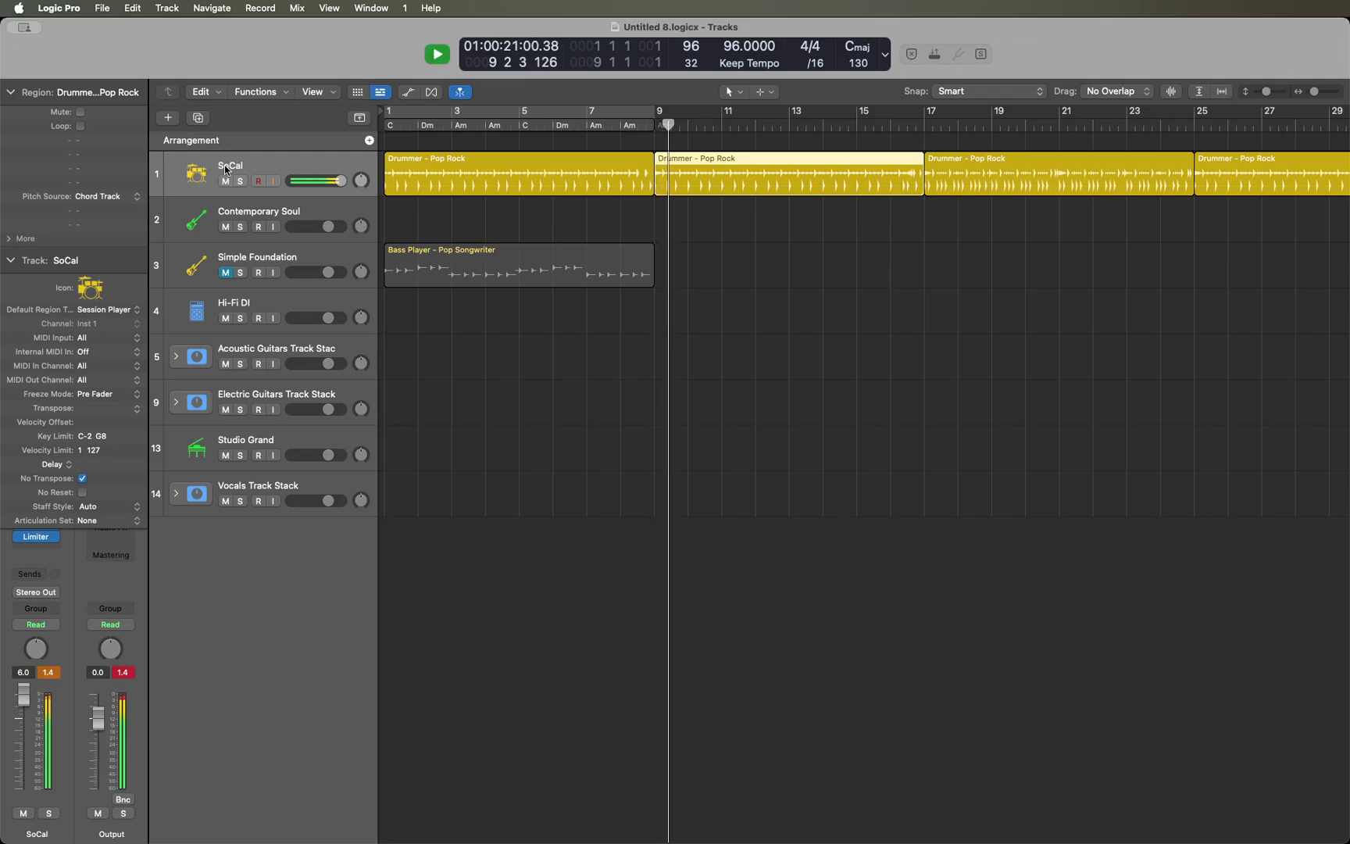
key(space)
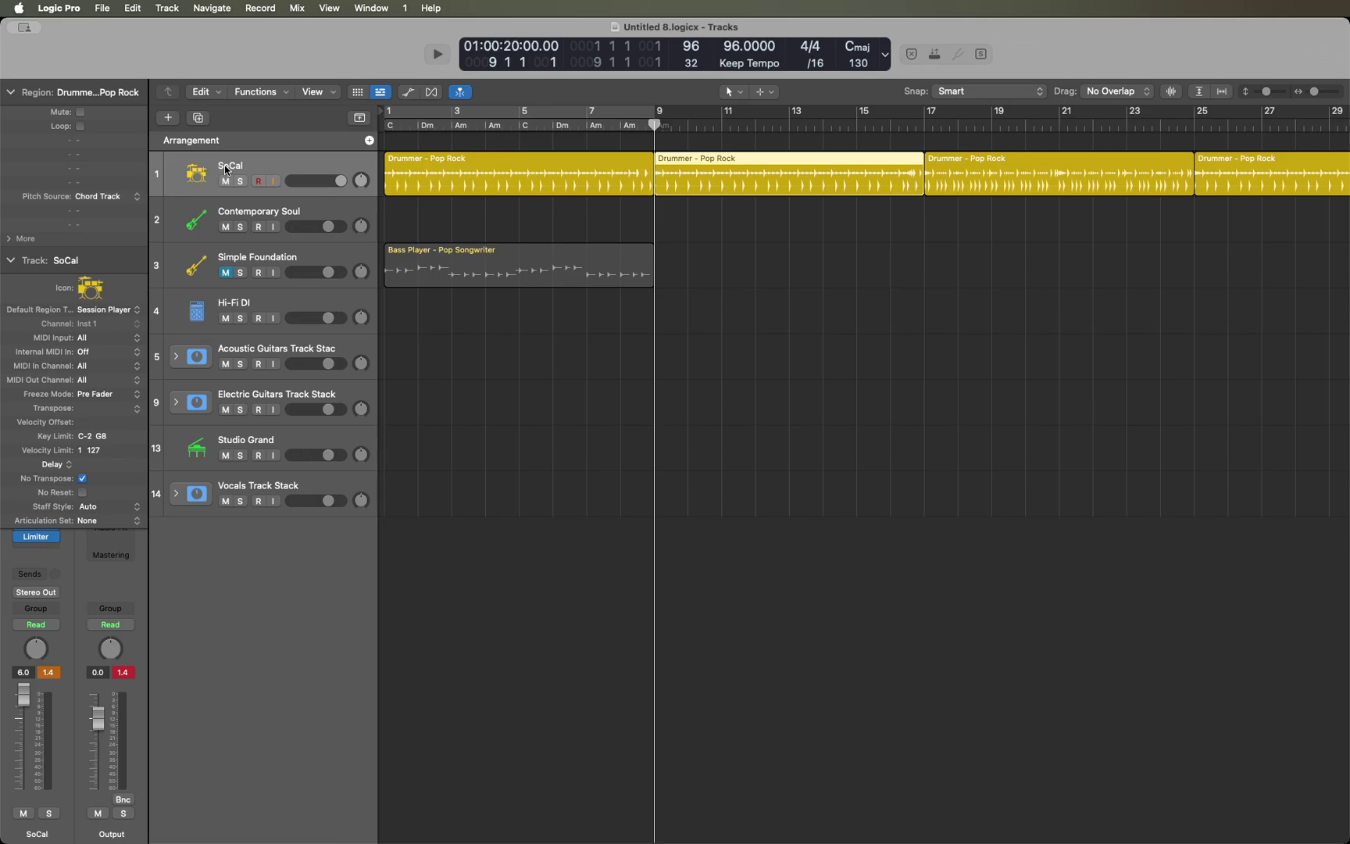
Delete all SoCal drummer regions from bar 9 onward, then select the region at bar 1.
key(shift+f)
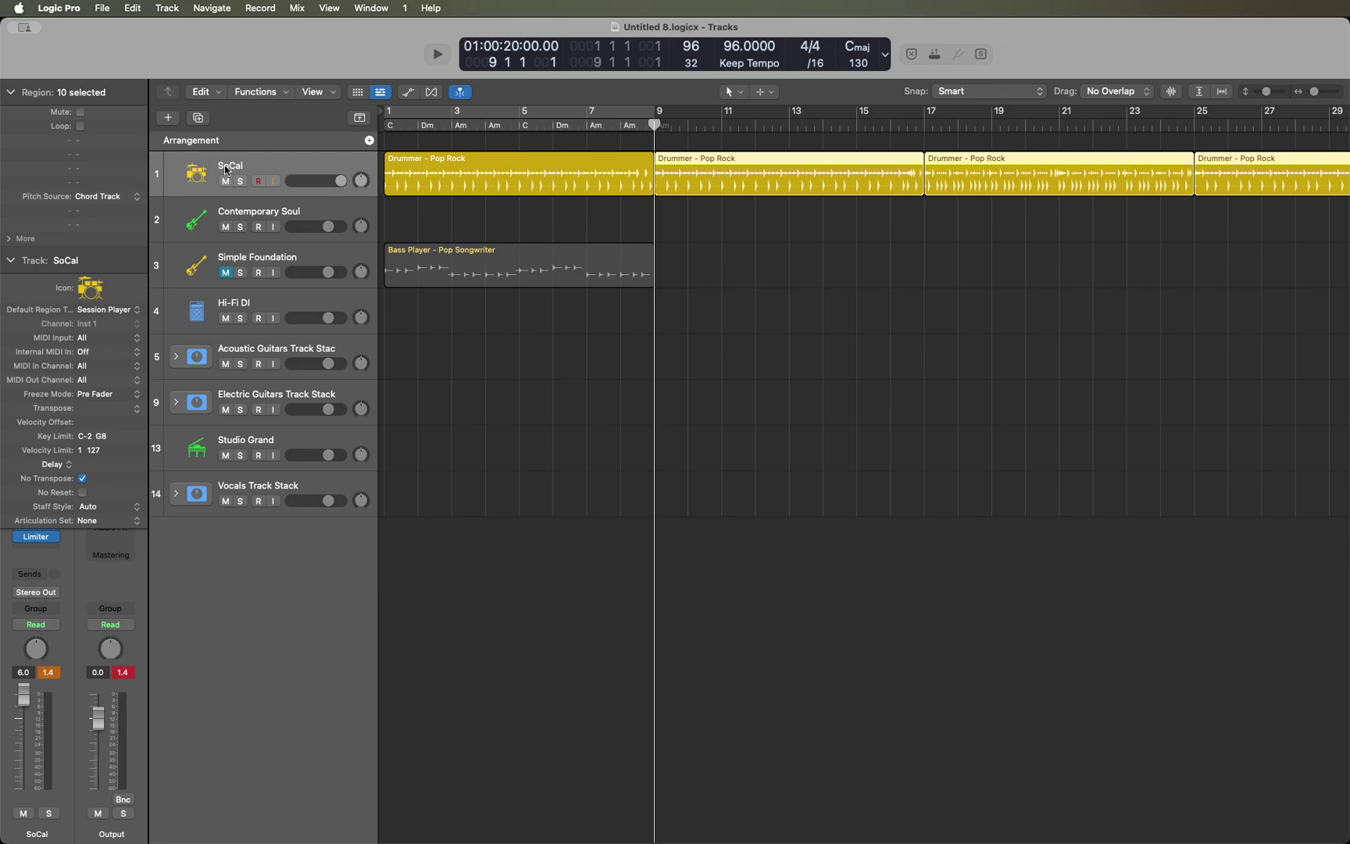
key(Delete)
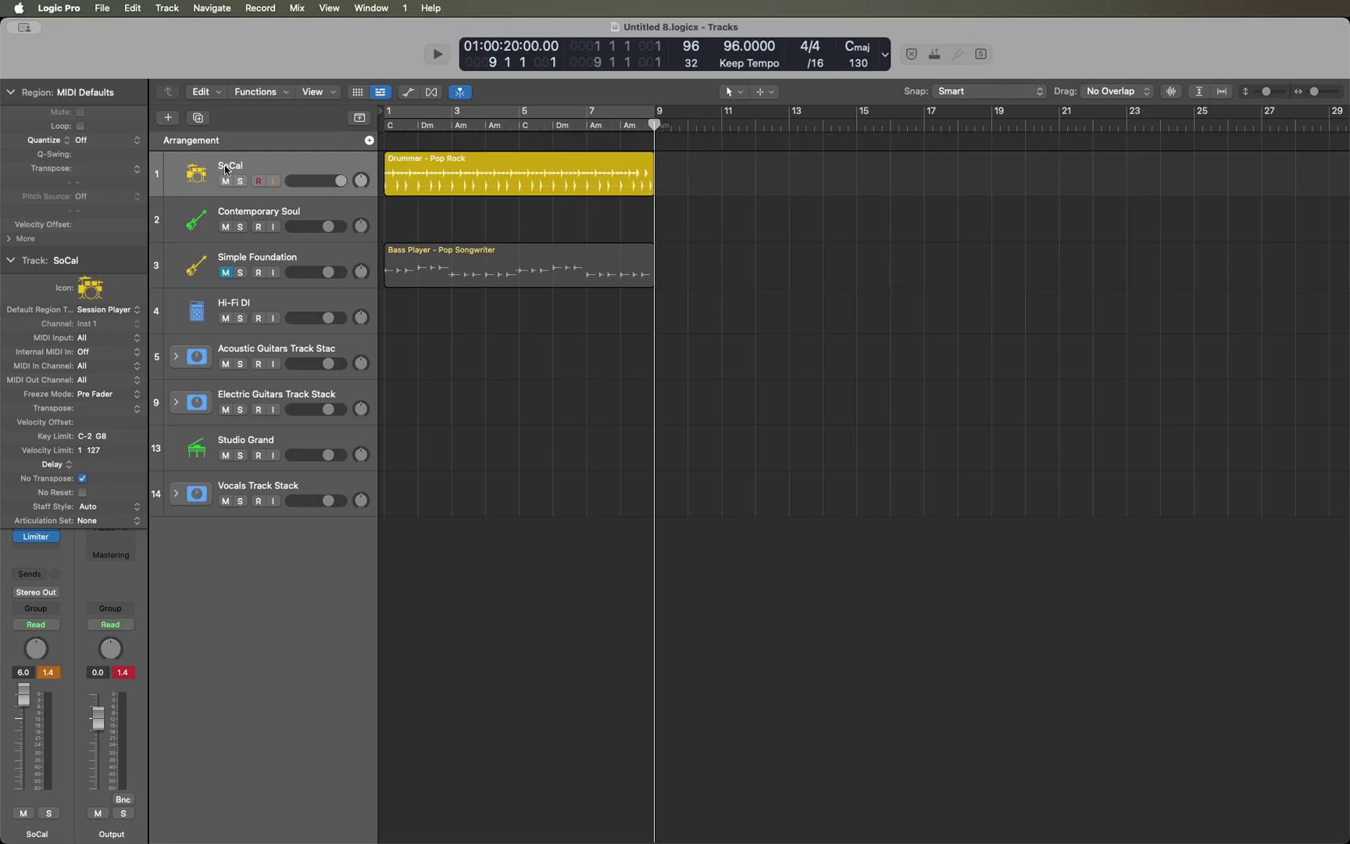
click(226, 171)
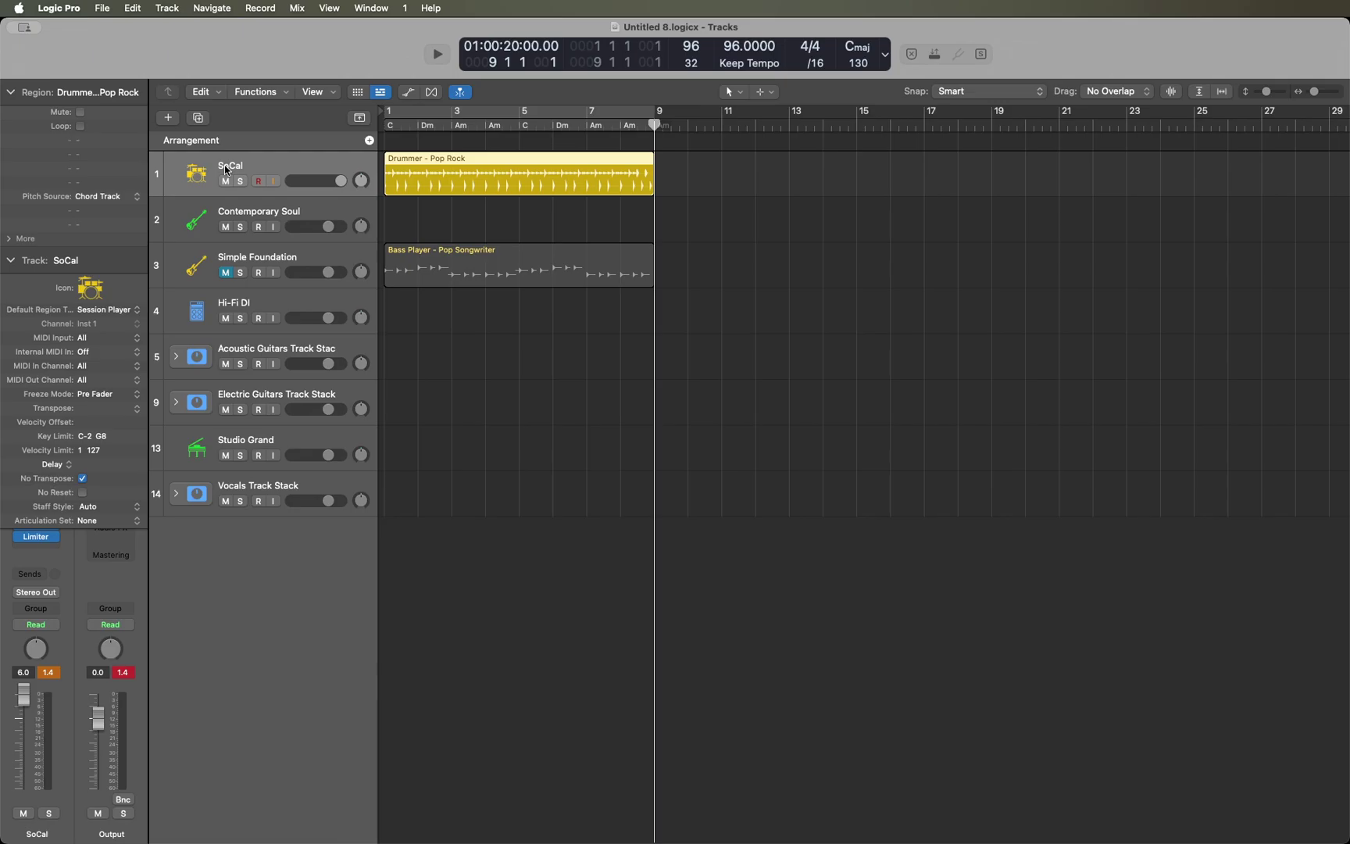
key(Return)
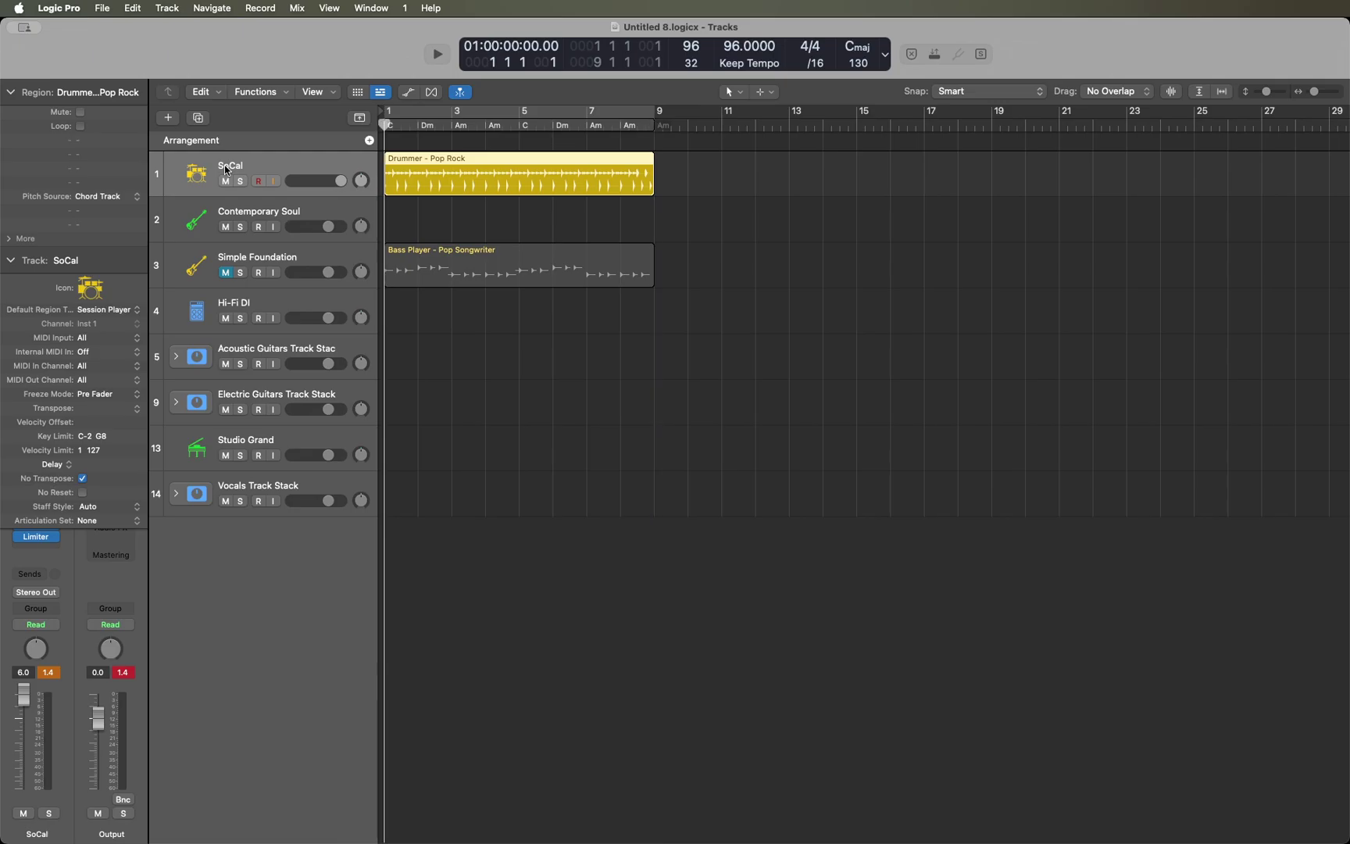
Repeat the Pop Rock drummer region one copy after another from bar 9 up to bar 177 and select all regions on the SoCal track.
key(End)
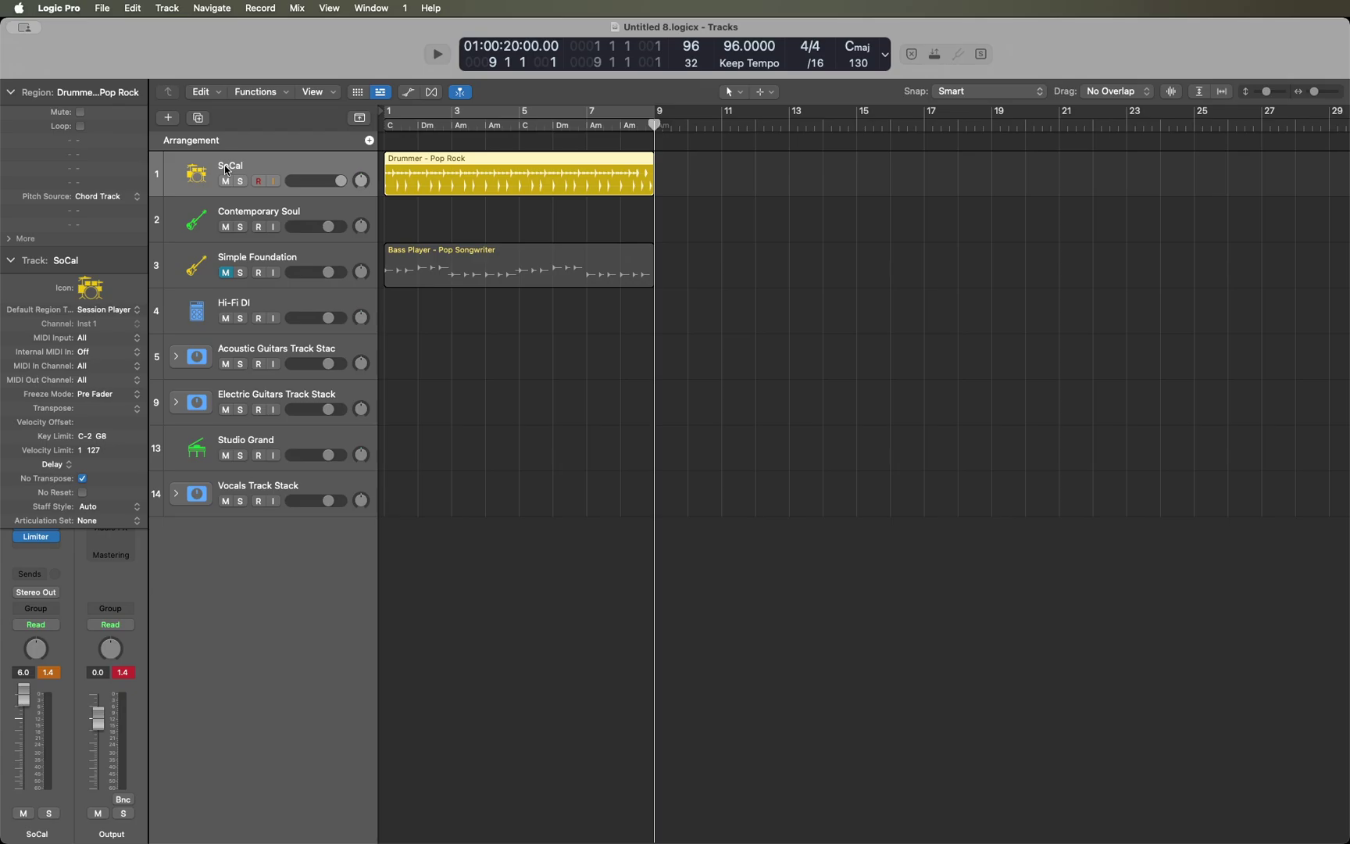
key(super+r)
key(super+r)
key(super+r)
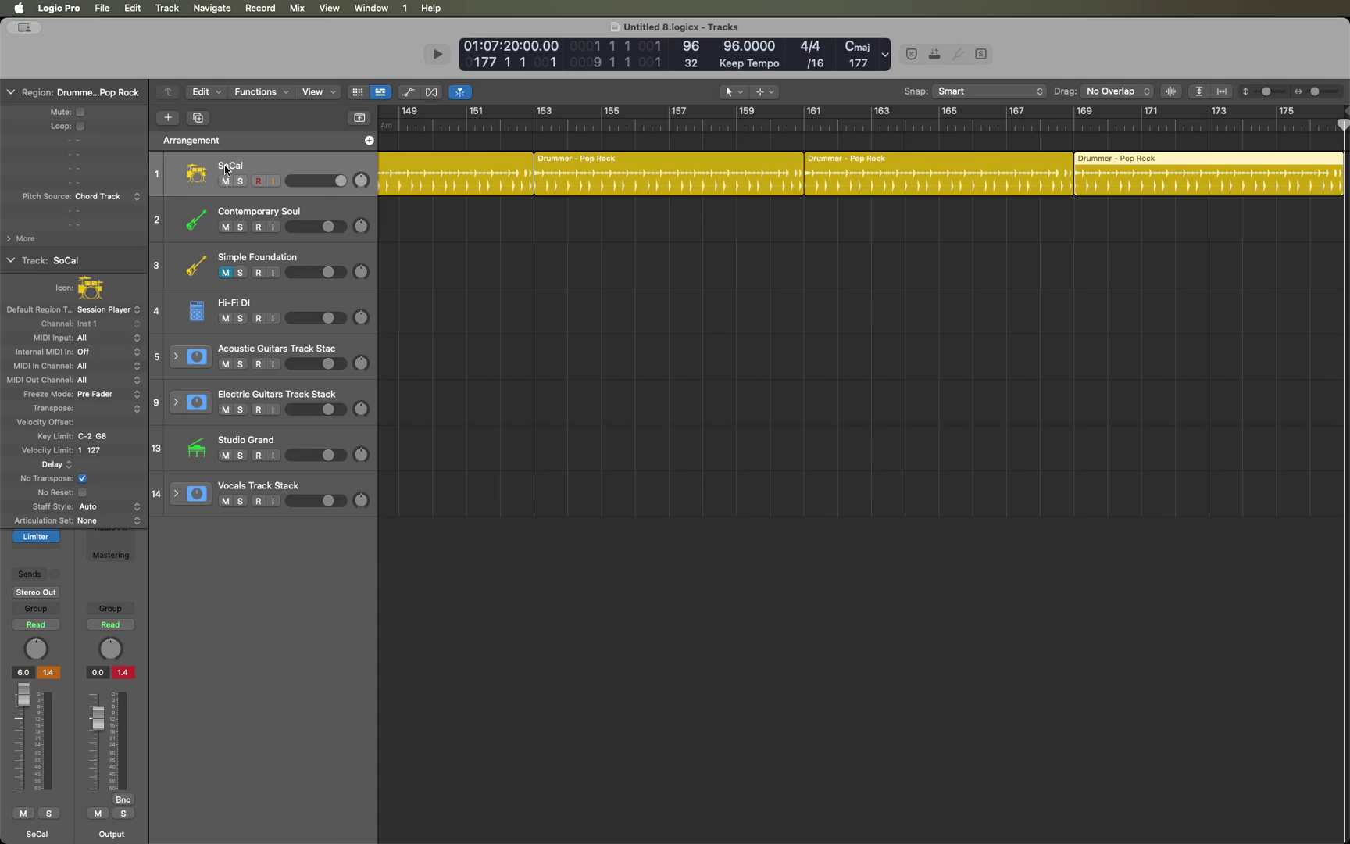
click(227, 170)
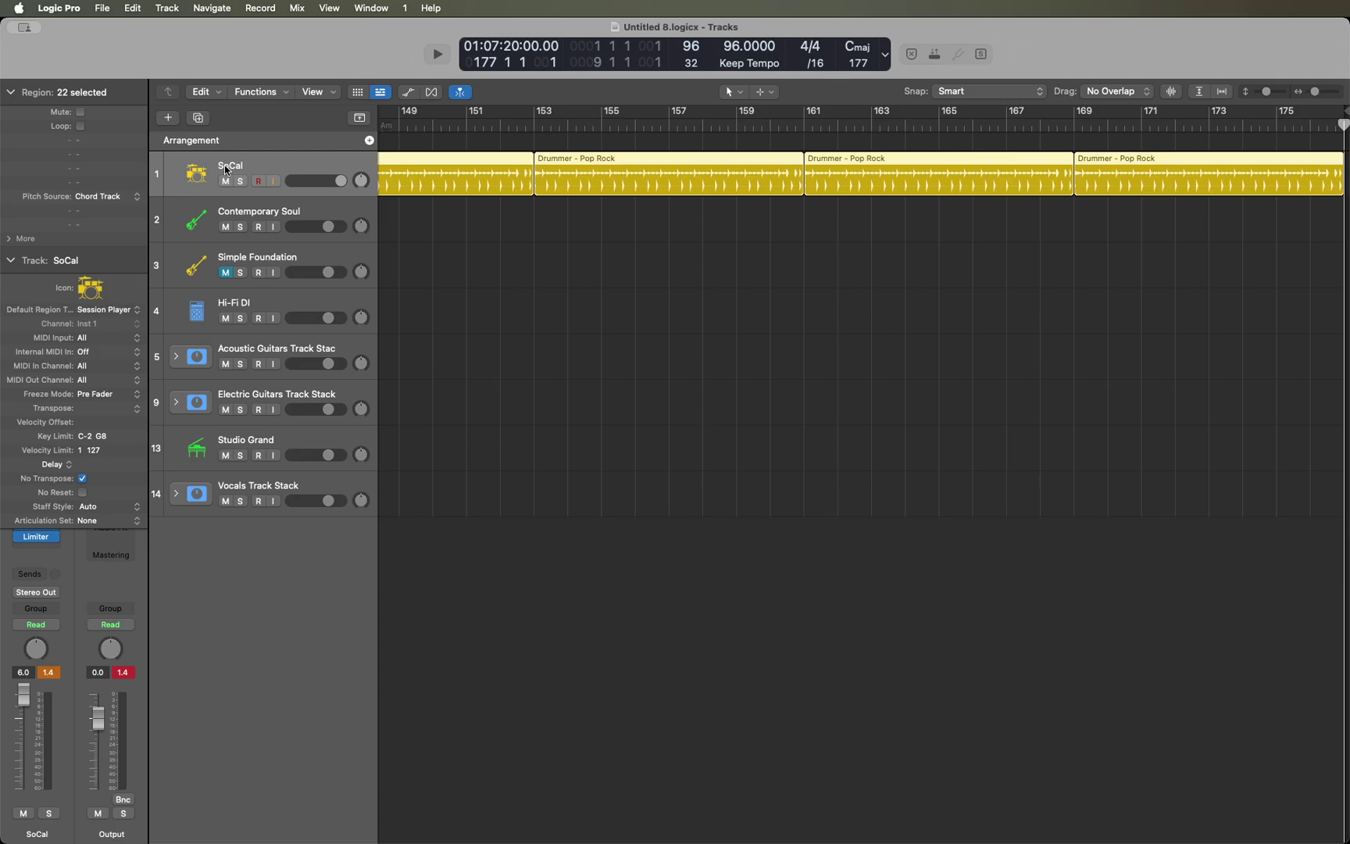
Delete all drummer regions on the SoCal track from the second region at bar 9 onward.
key(Return)
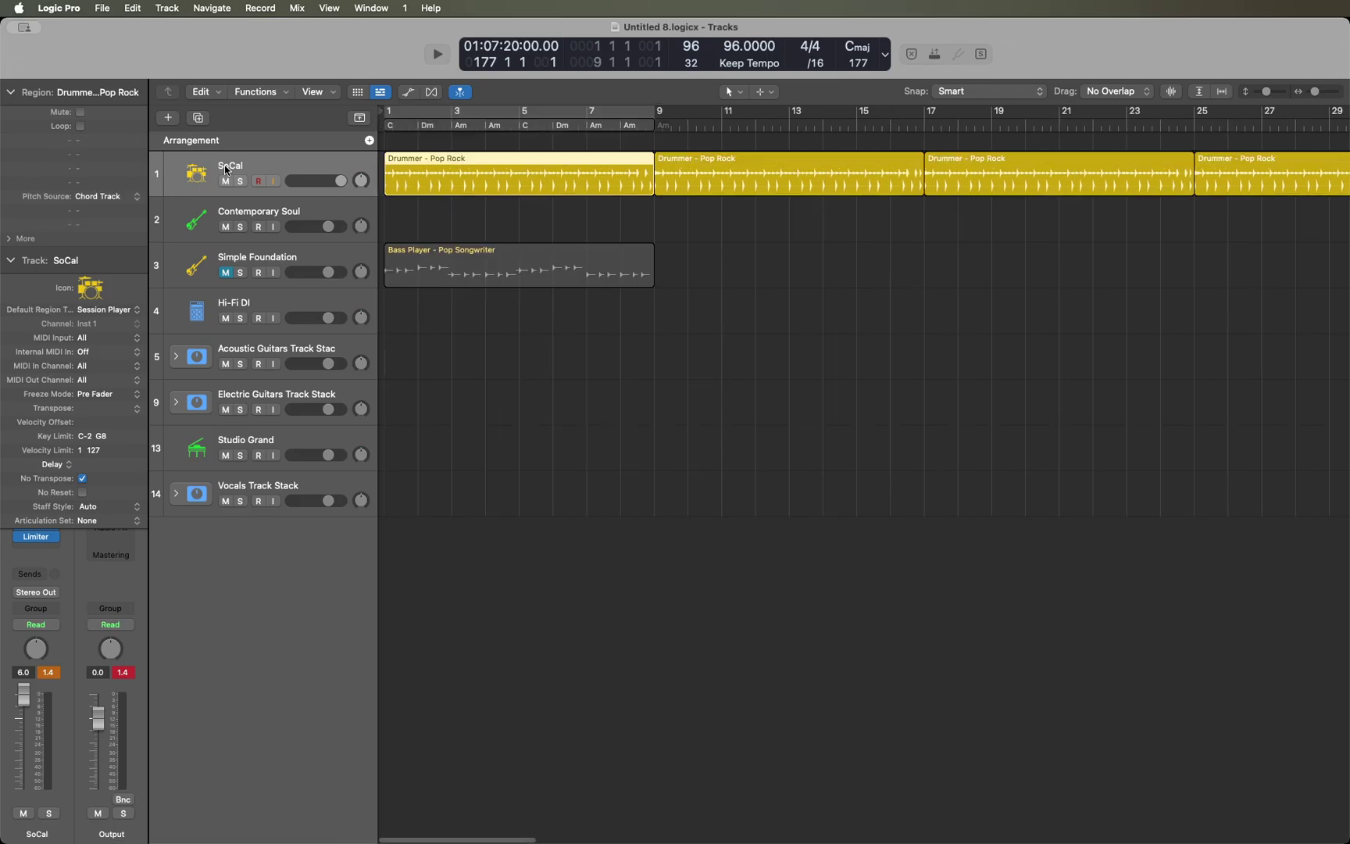
key(Right)
key(ctrl+Right)
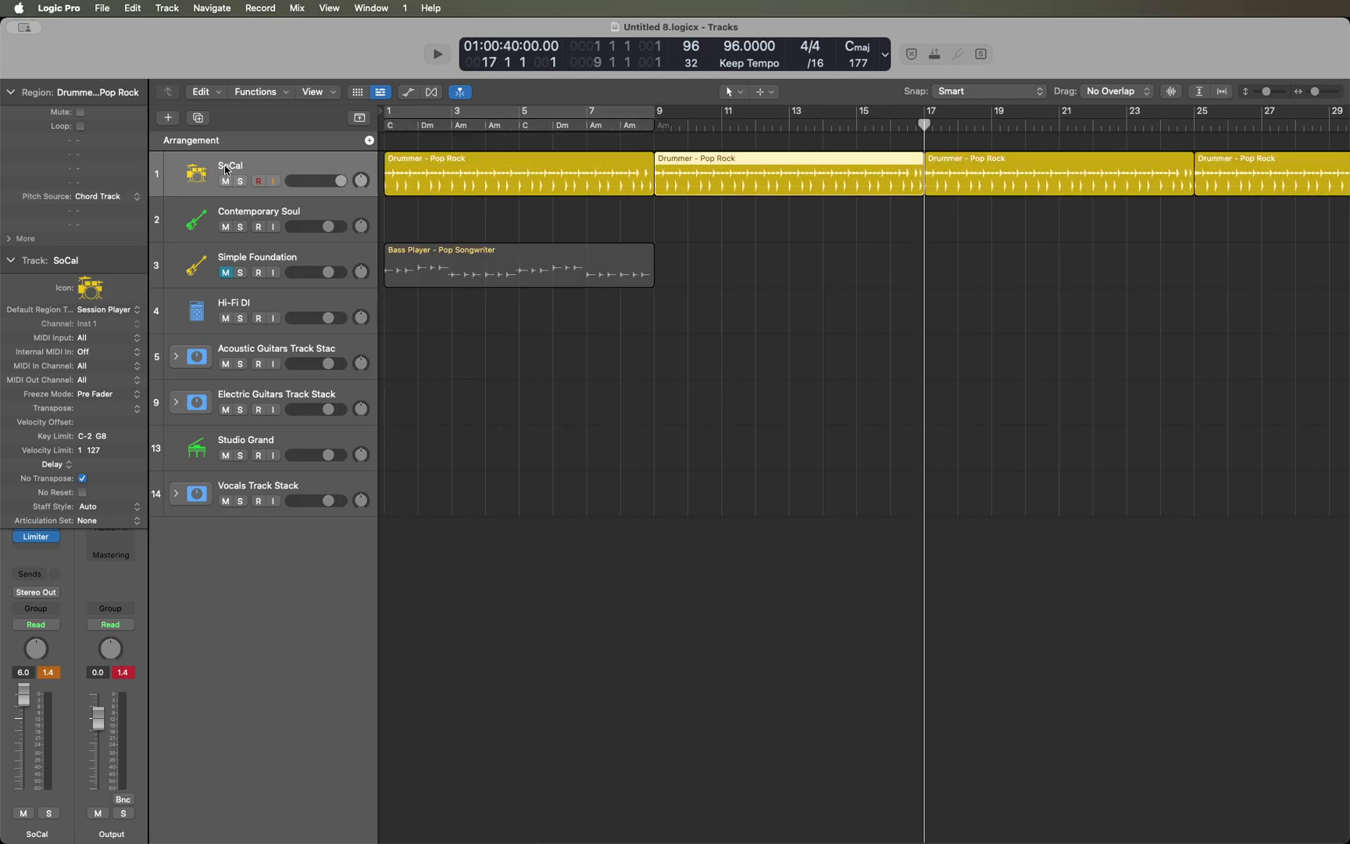
key(ctrl+Left)
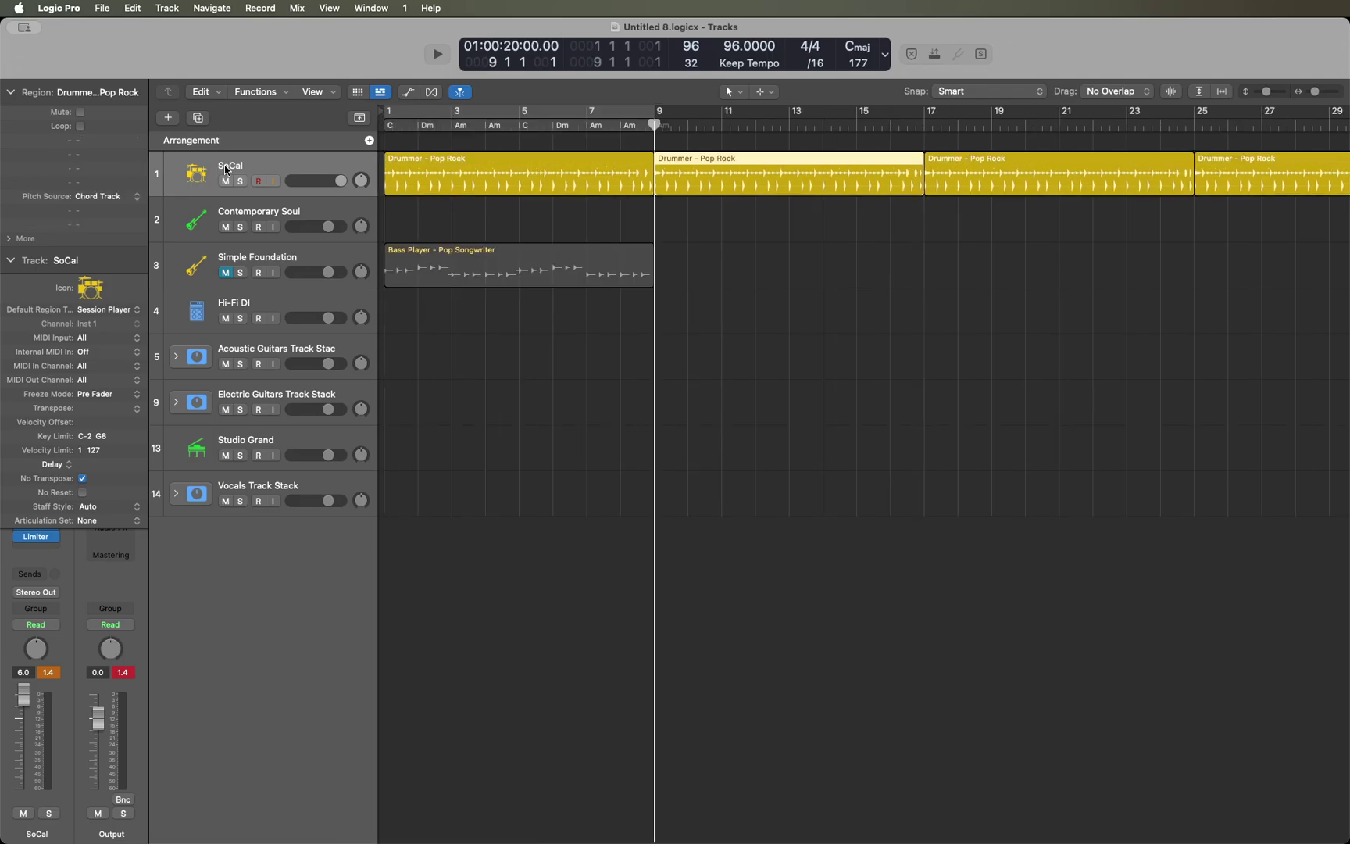
key(shift+f)
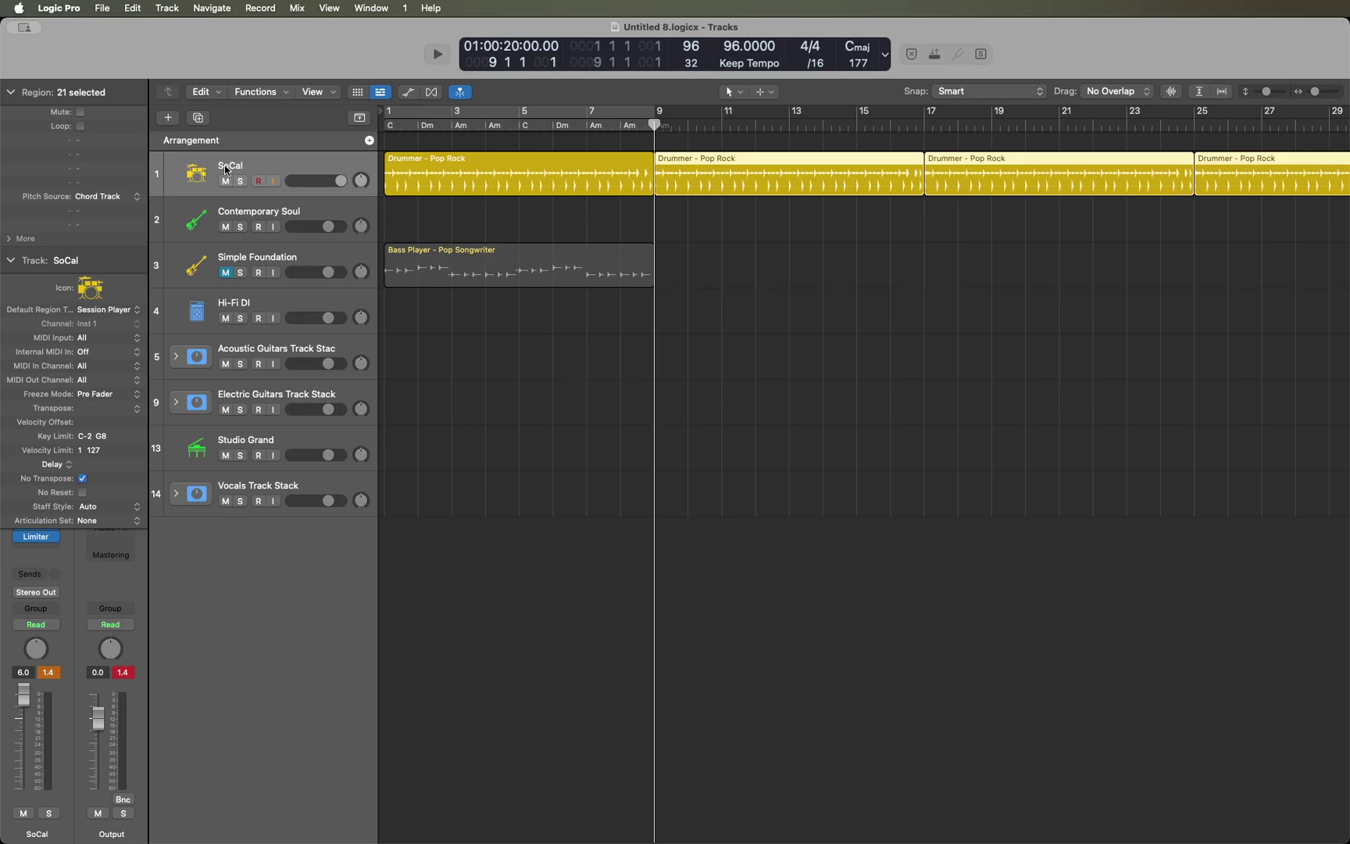
key(Delete)
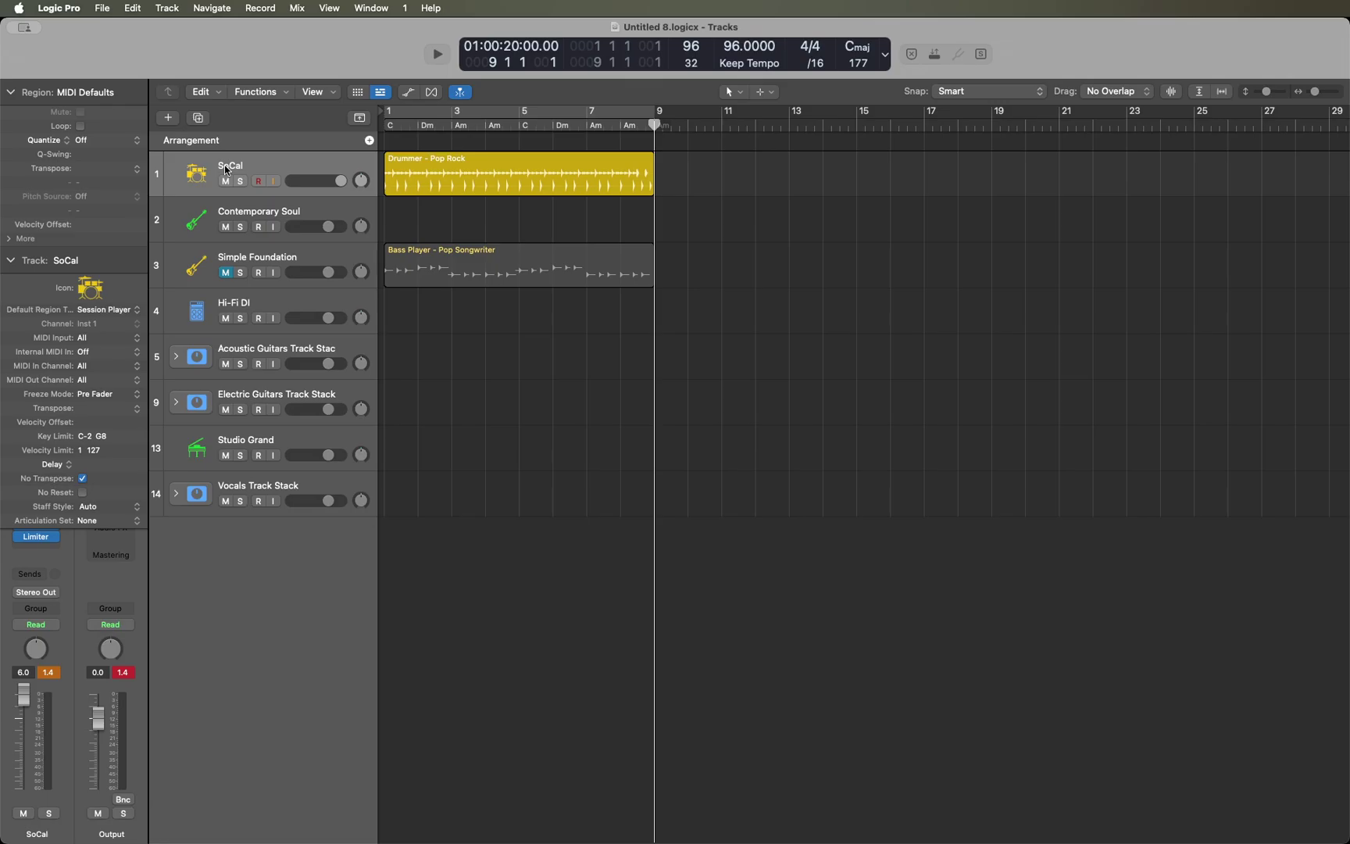
Repeat the Pop Rock drummer region at bar 1 on the SoCal track with 24 copies.
click(226, 171)
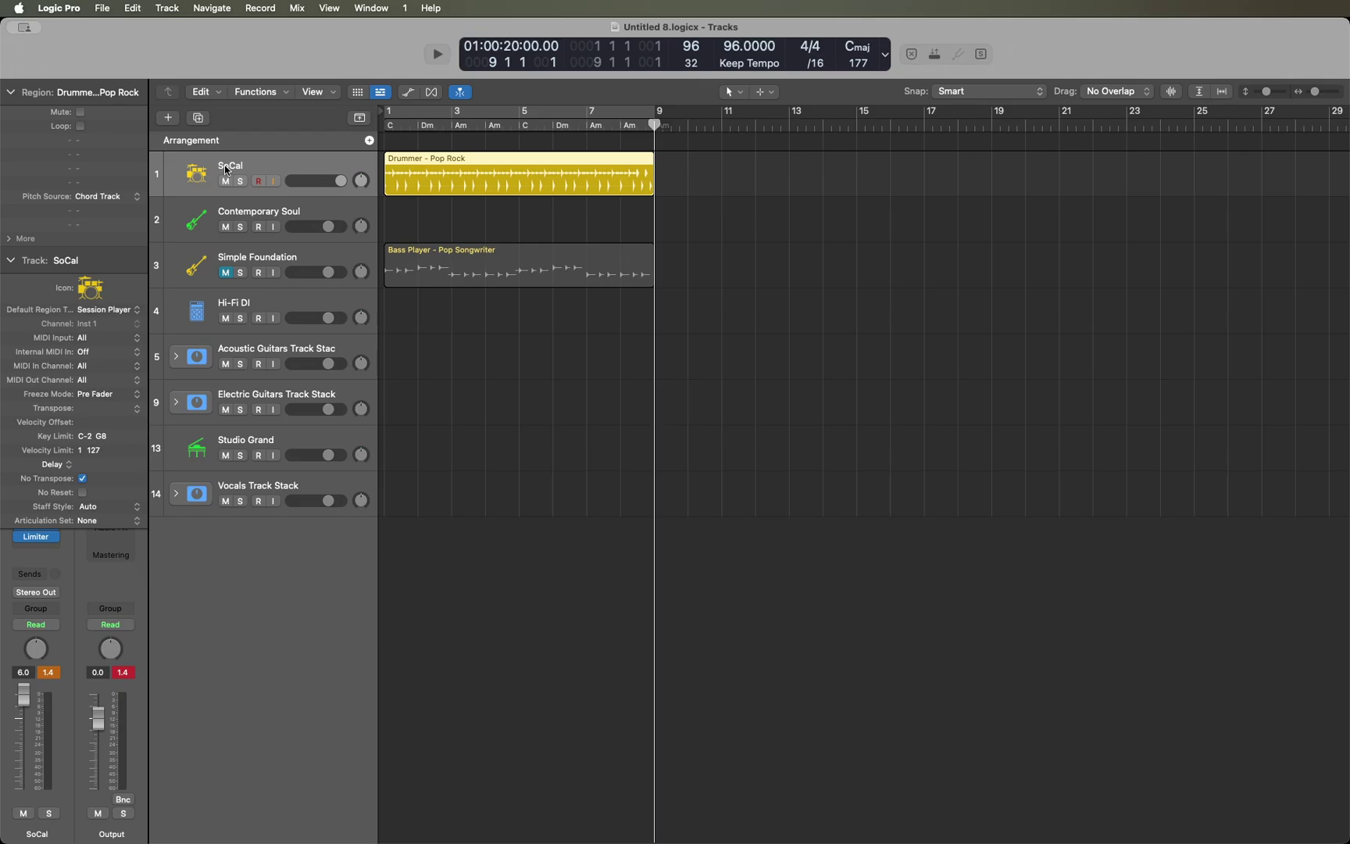
key(super+r)
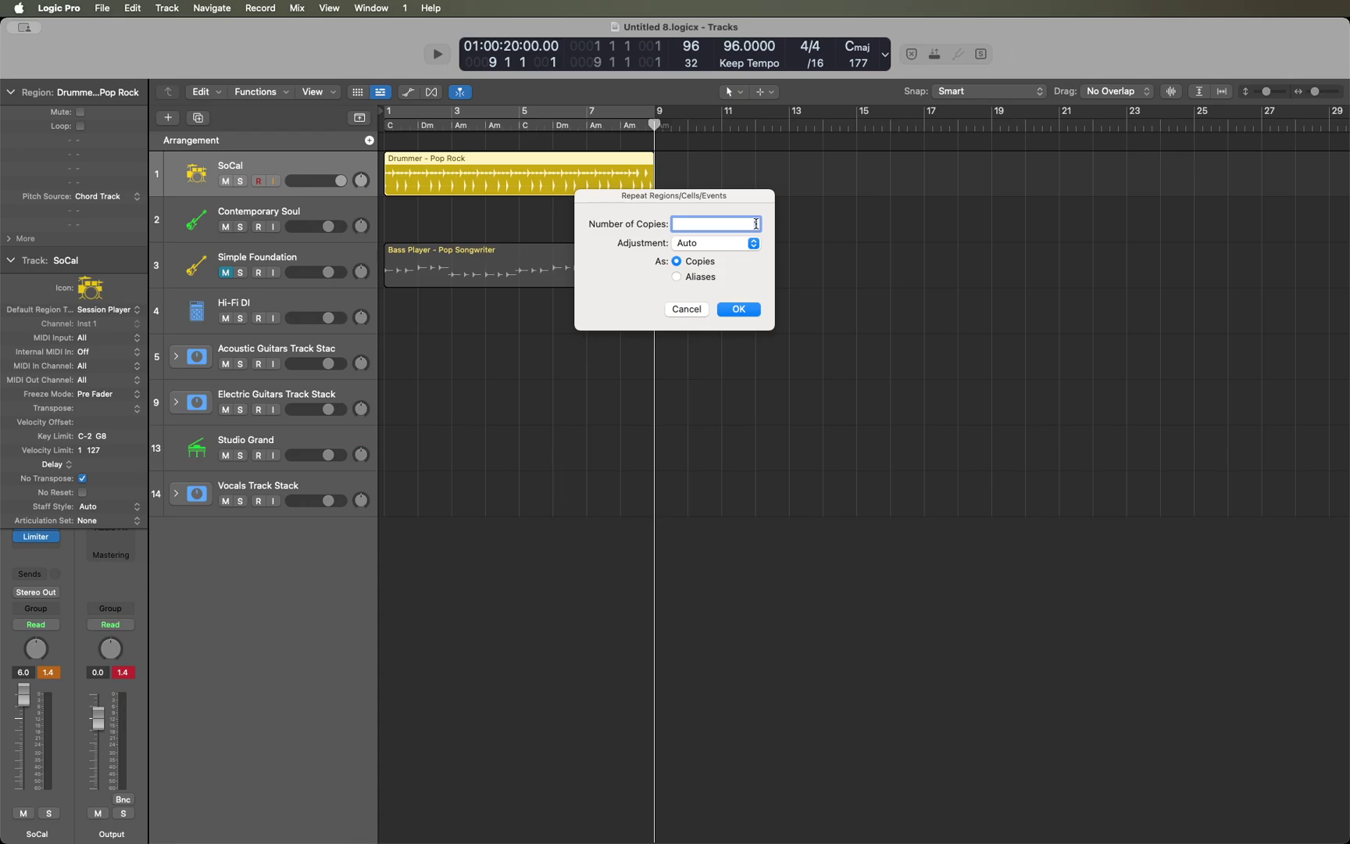
text(24)
key(Return)
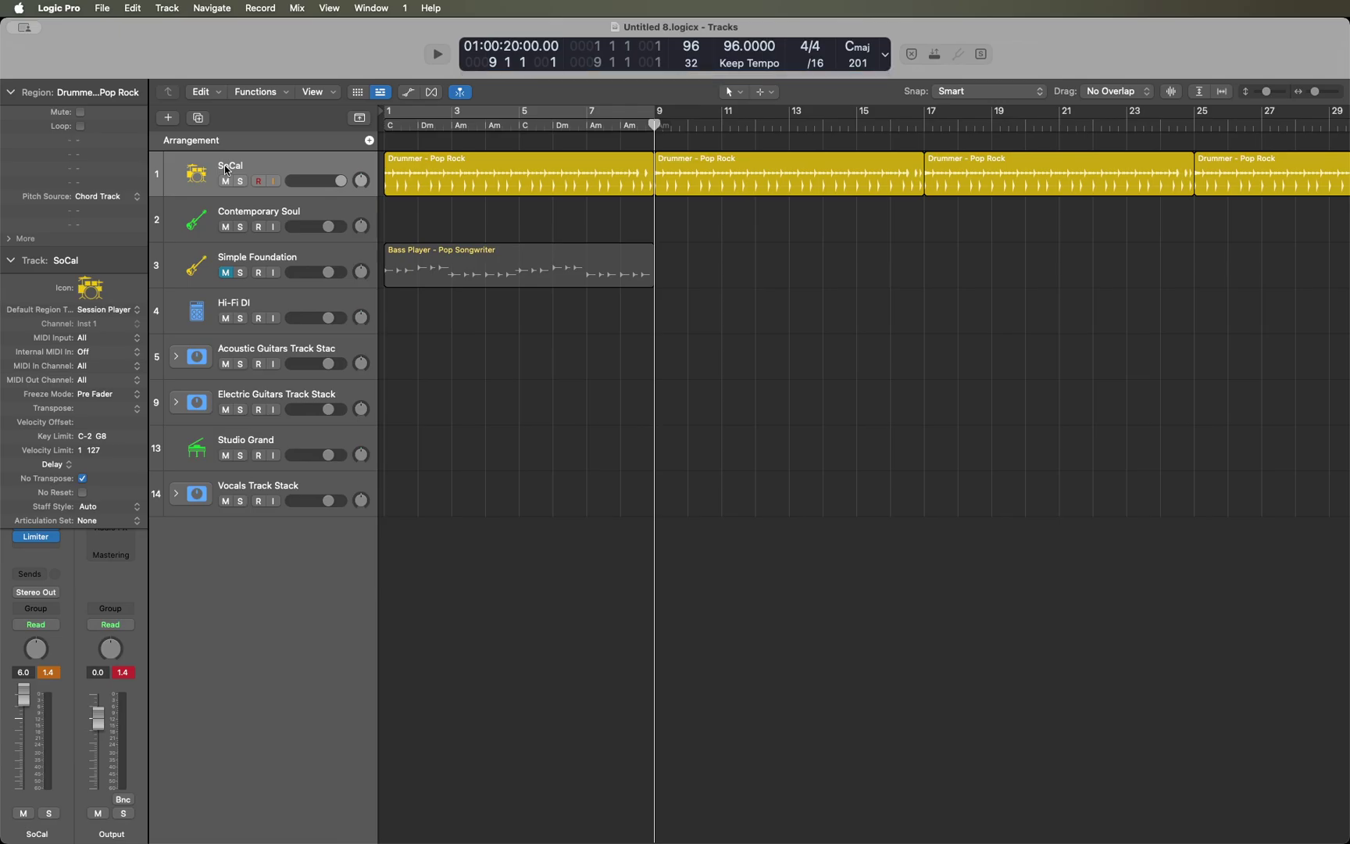
Check the start and end of the last SoCal region, and select all SoCal regions to review their full span.
key(alt+Return)
key(shift+Return)
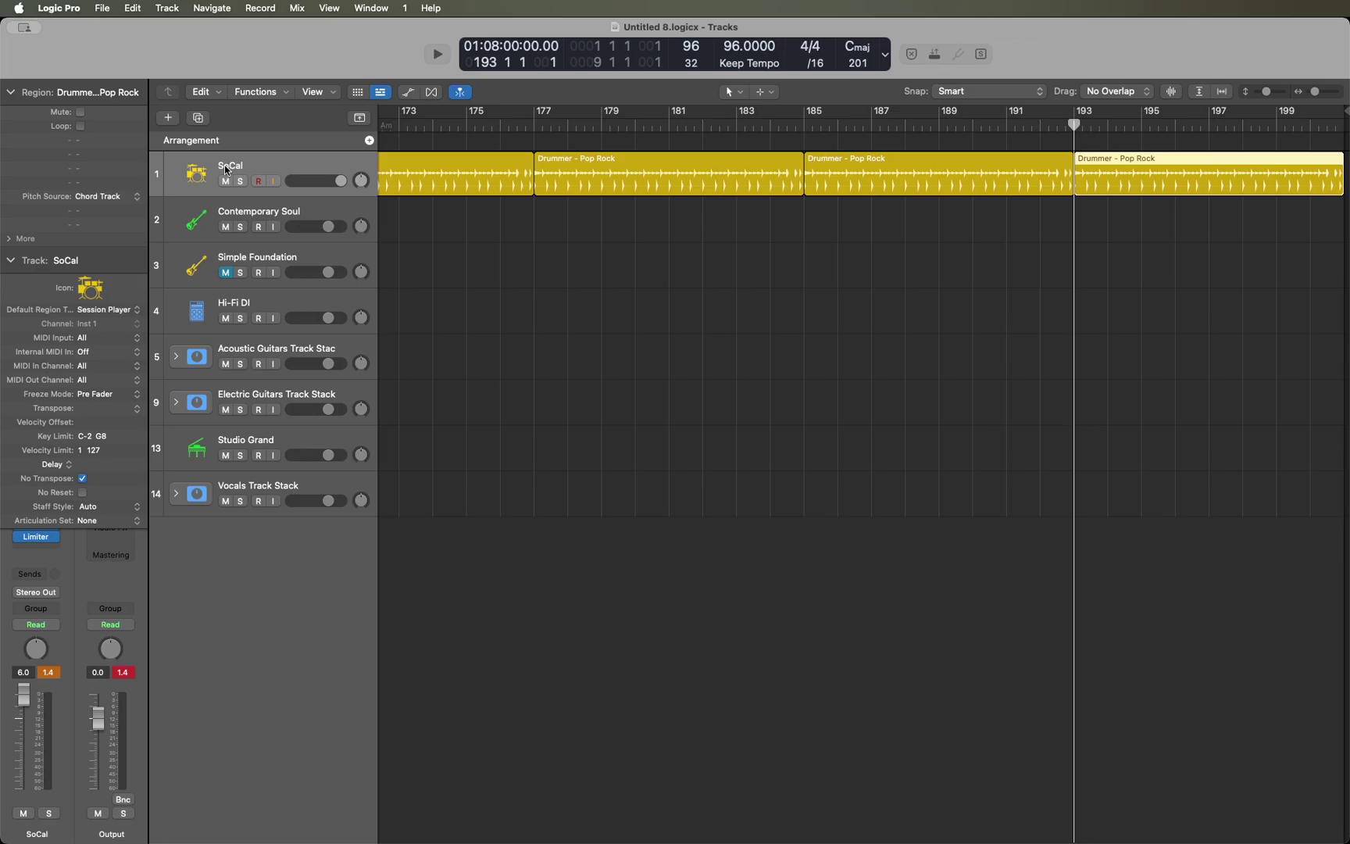
key(shift+period)
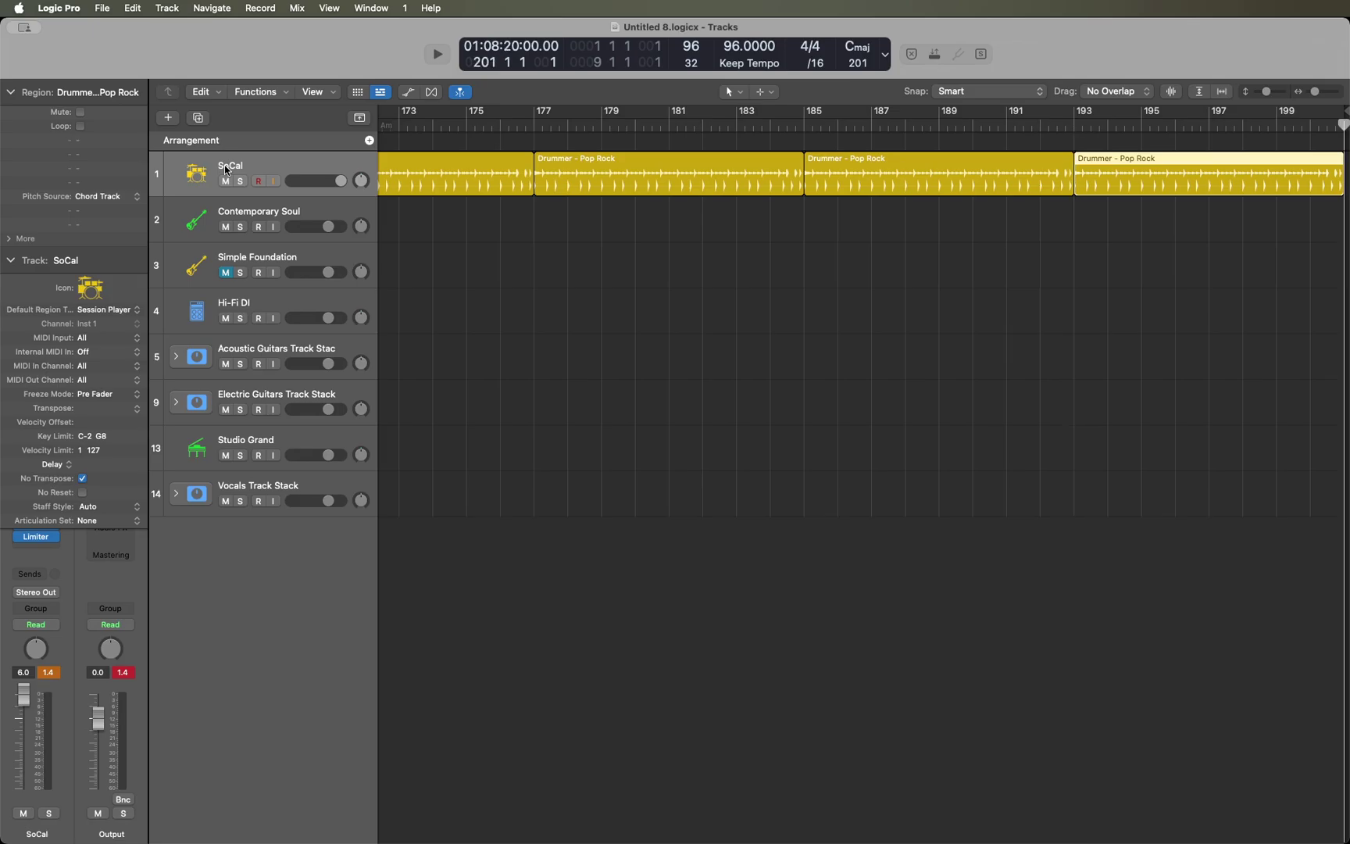
click(226, 170)
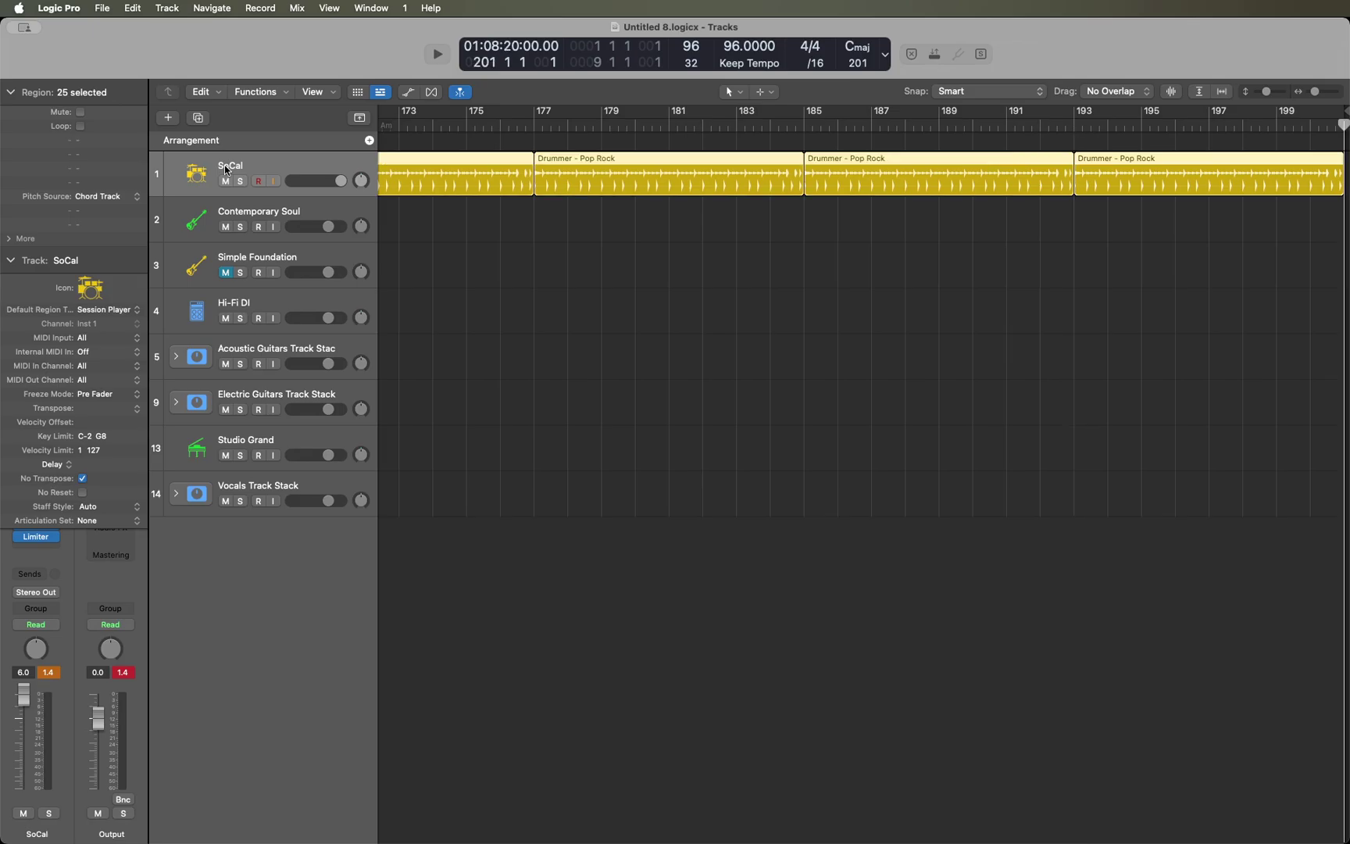
key(Return)
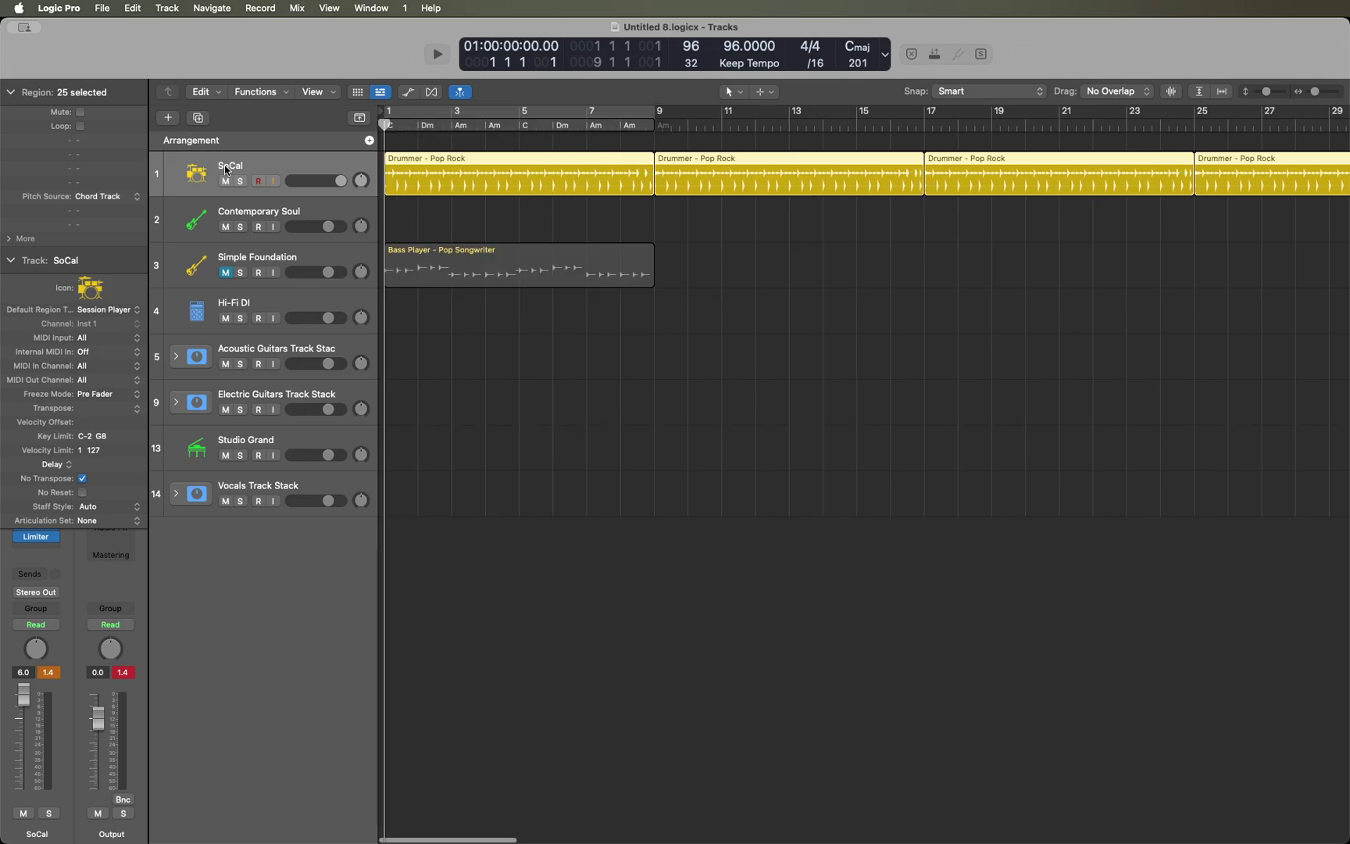
key(End)
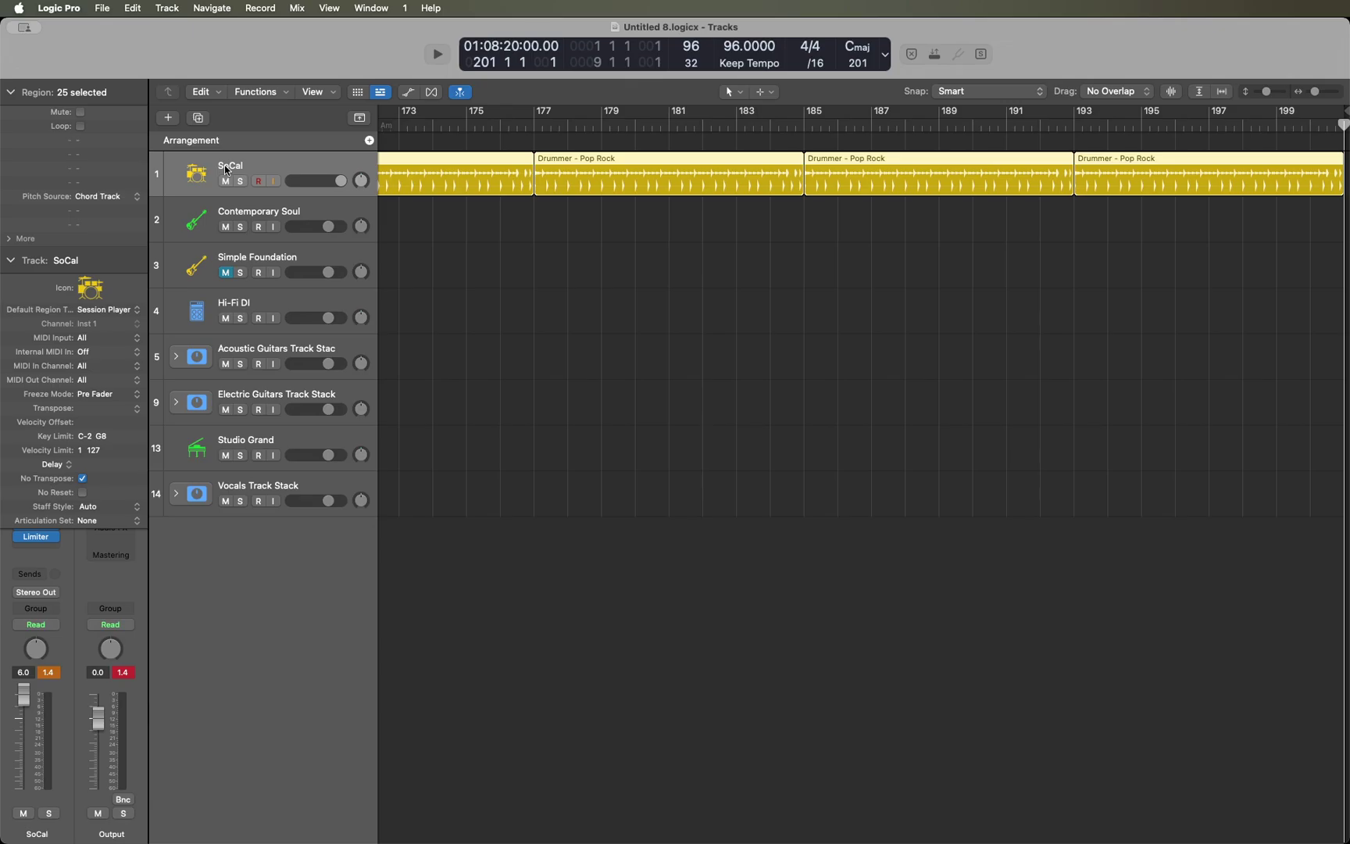
Select the second SoCal drummer region with everything following it and delete the repeated copies.
key(Return)
key(Right)
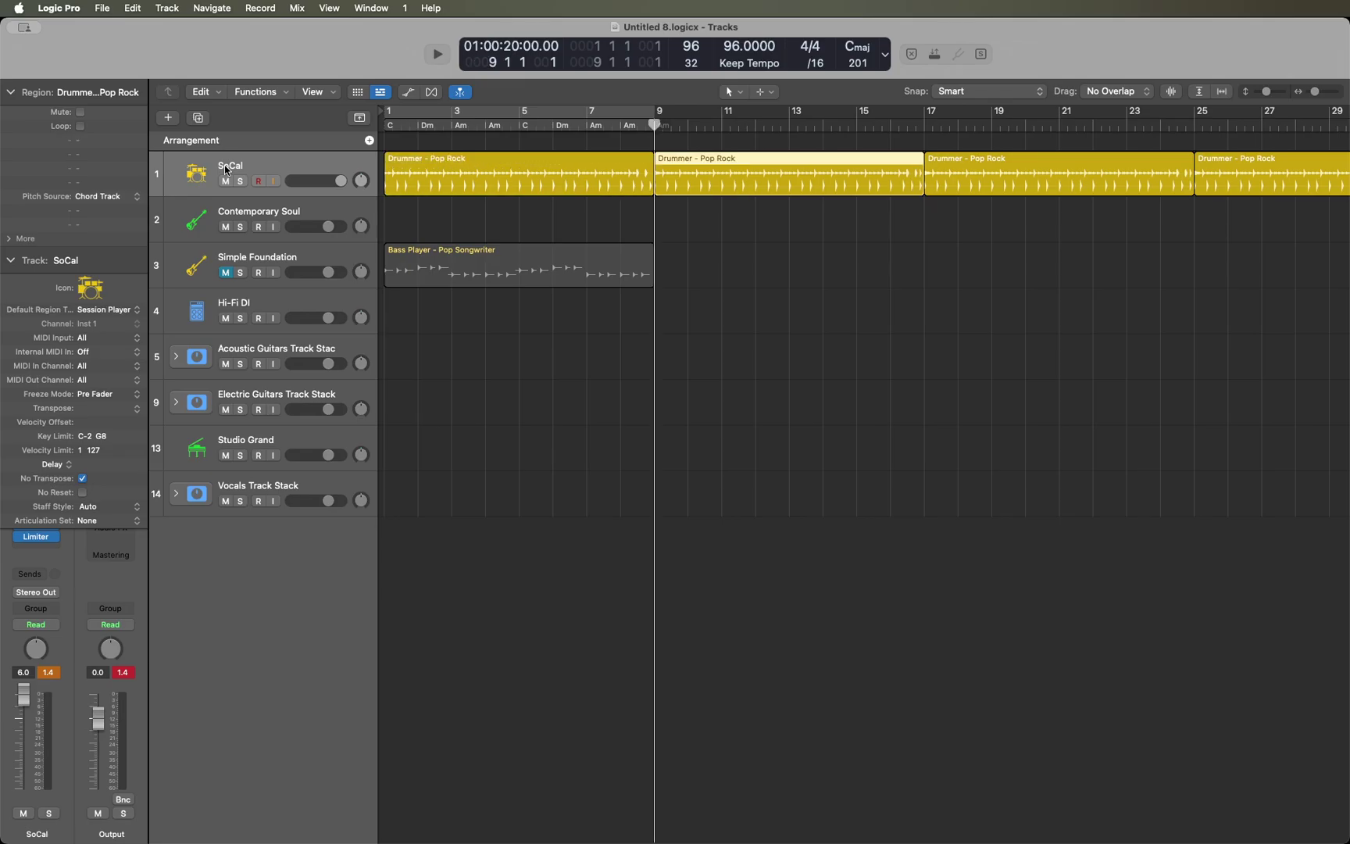
key(shift+period)
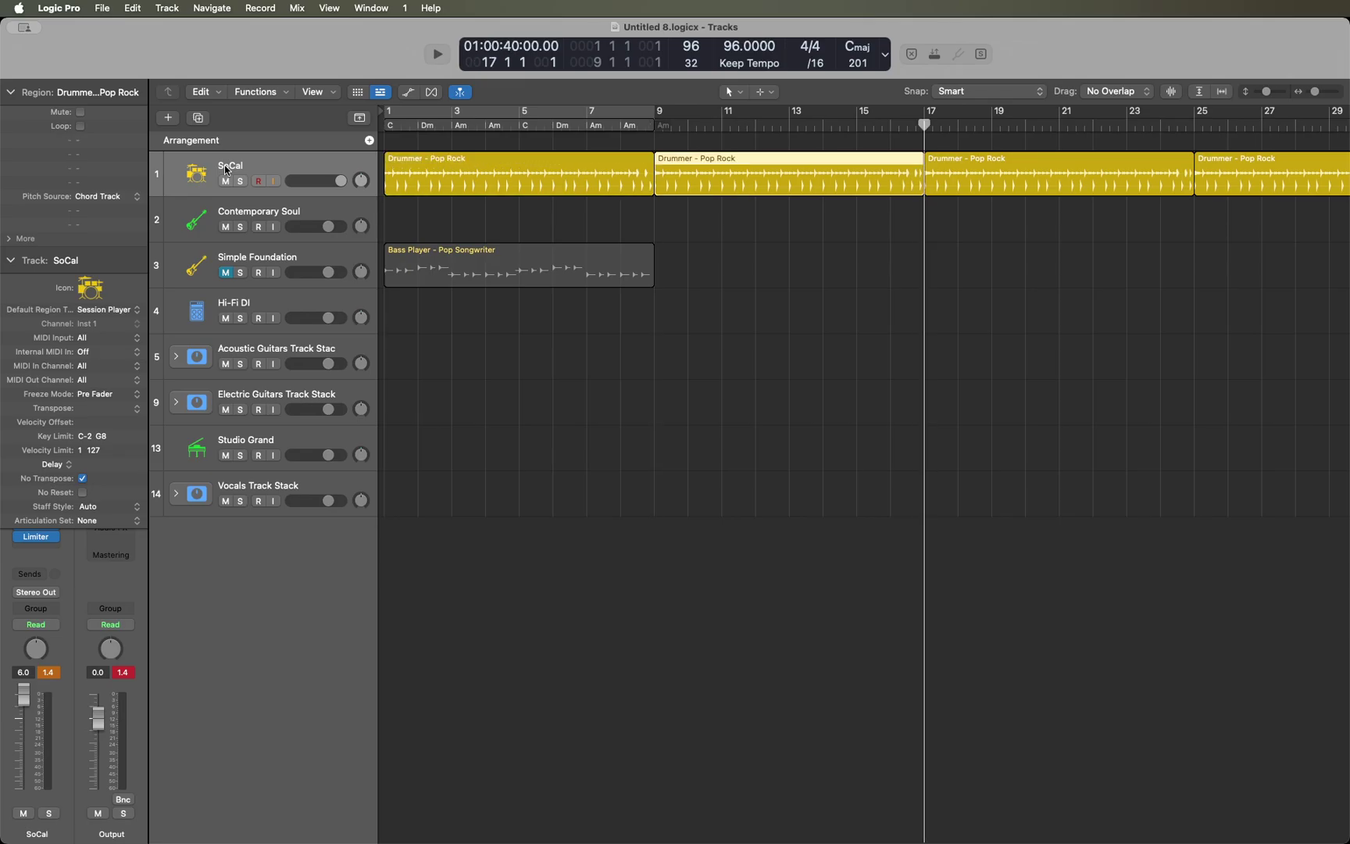
key(shift+f)
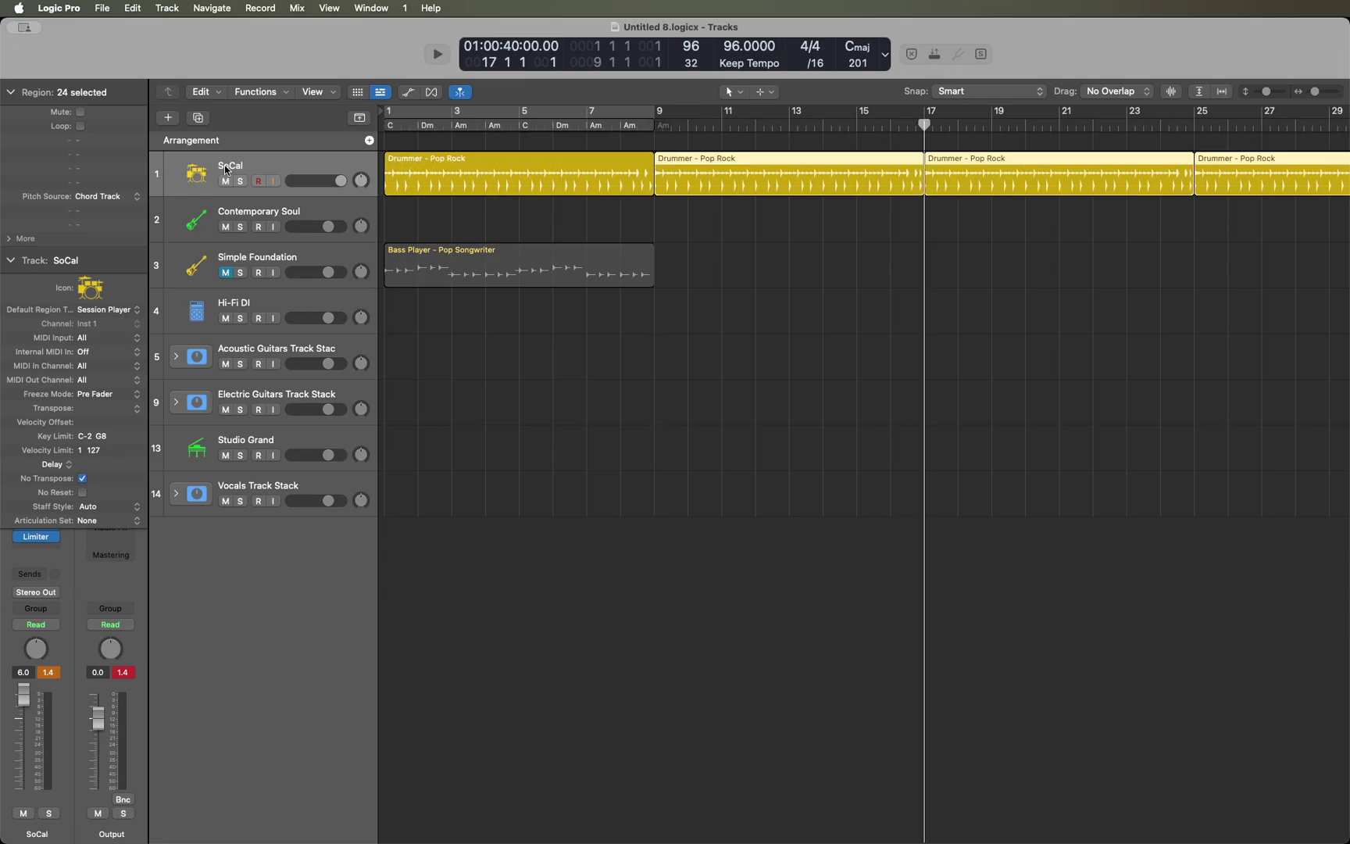
key(Delete)
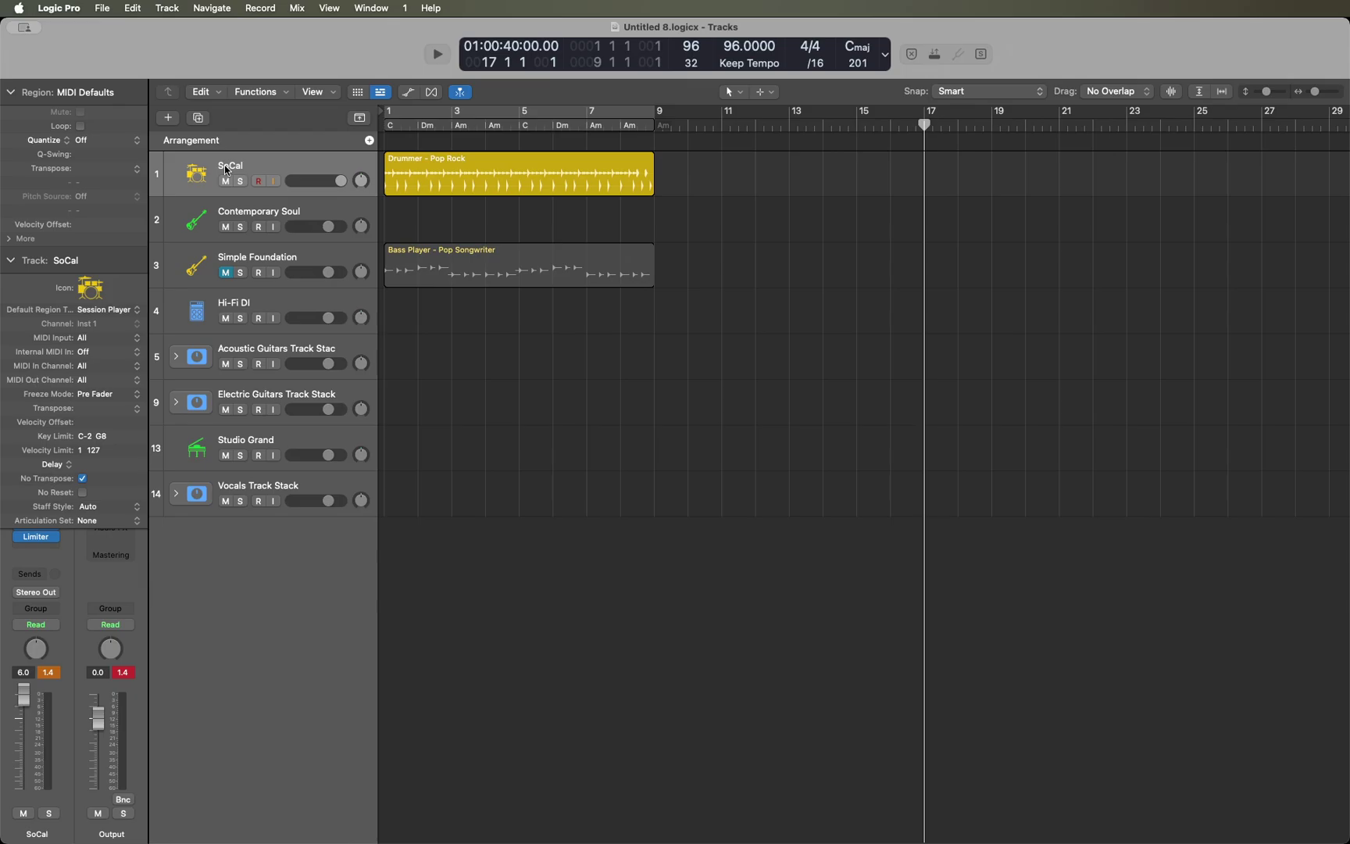
Select the SoCal drummer region at bar 1 and open it in the Session Player editor.
click(226, 170)
key(Return)
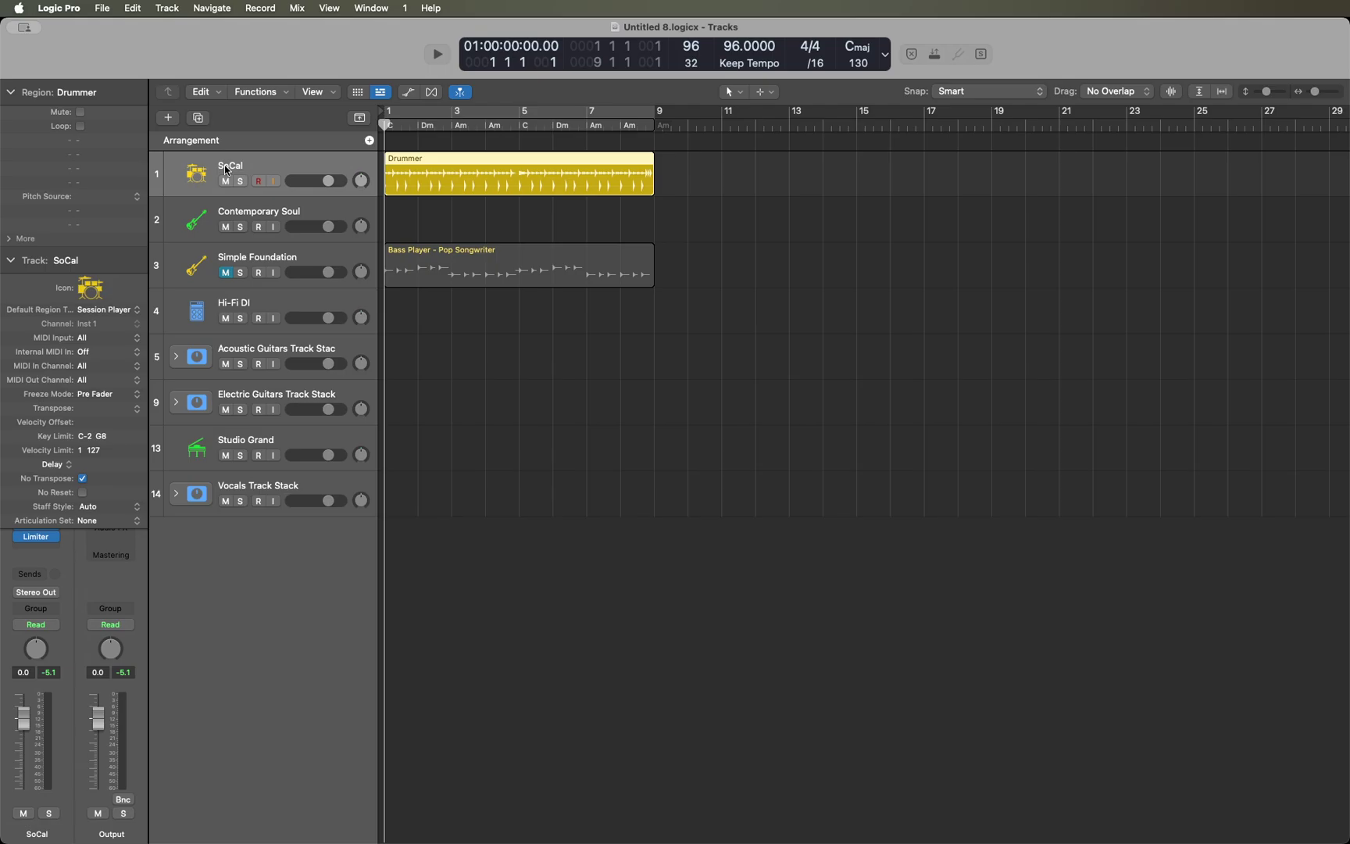
key(e)
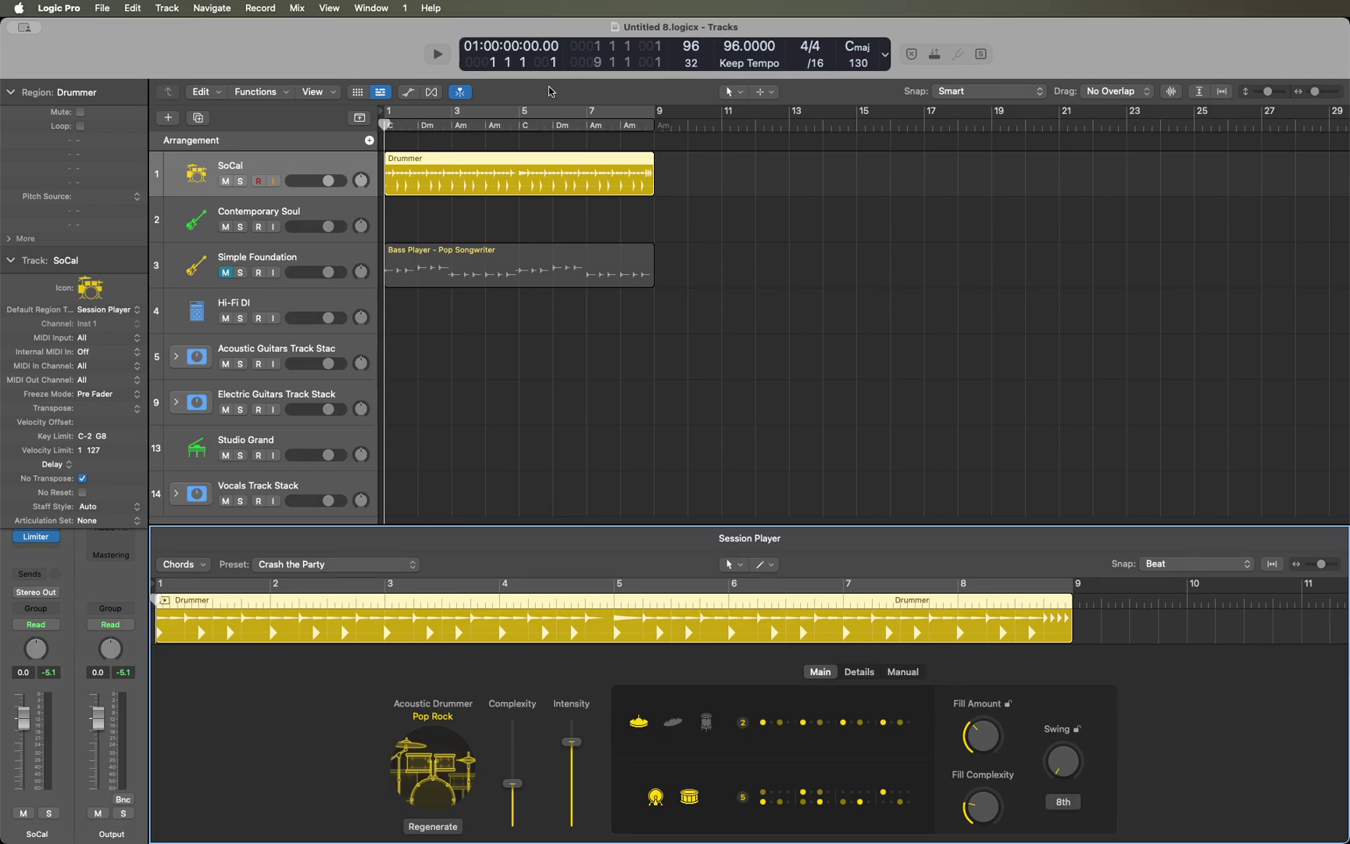
key(Tab)
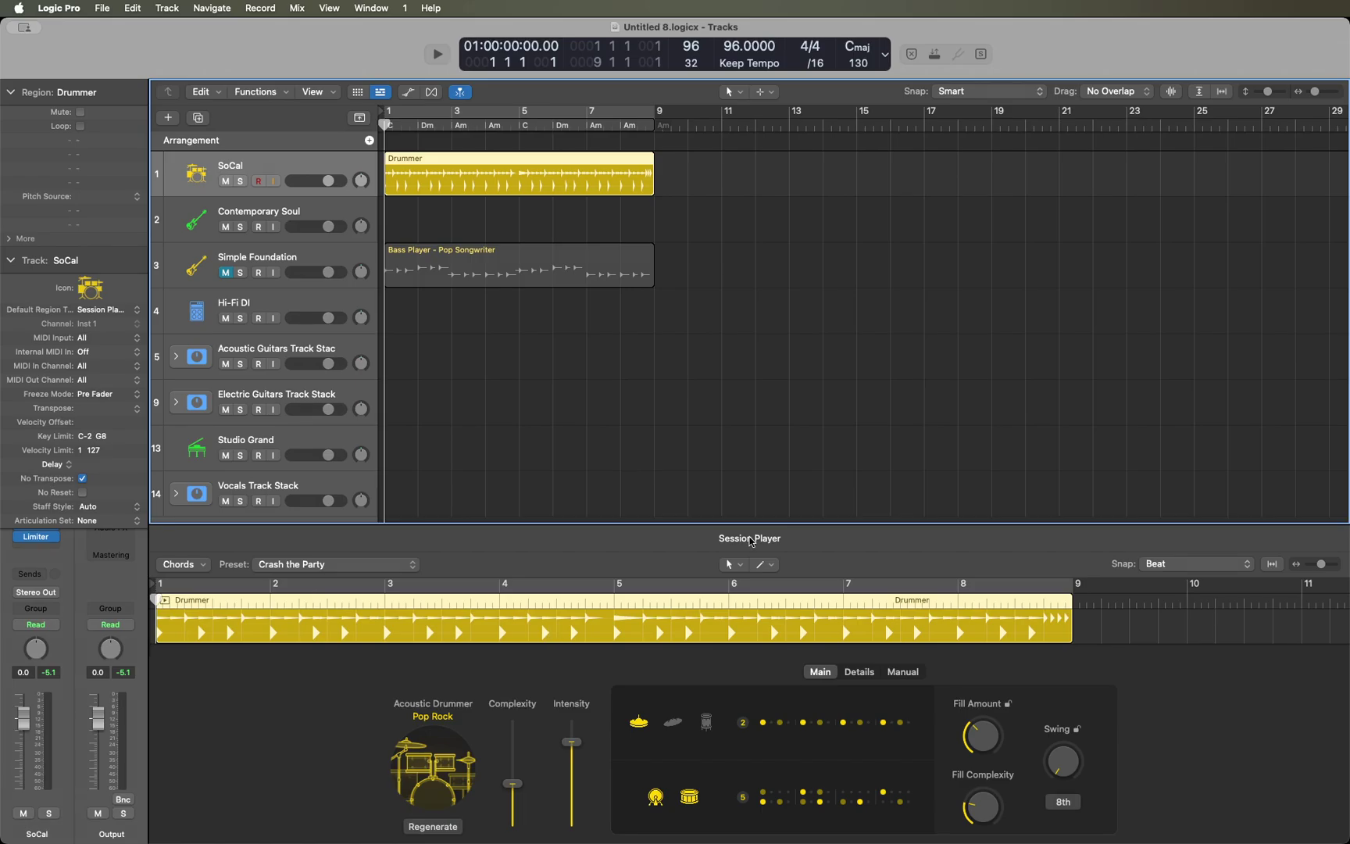
click(951, 563)
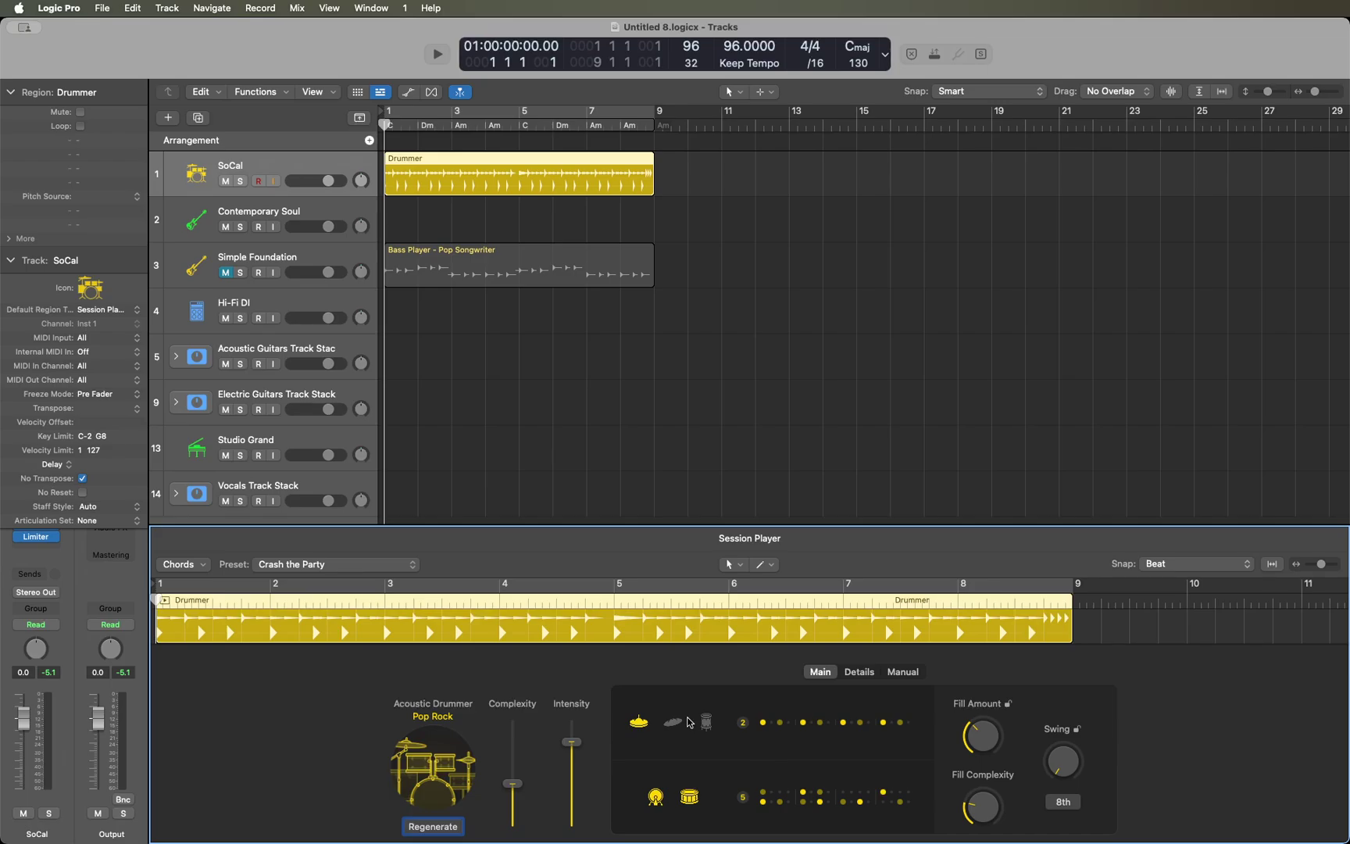
Turn off the snare in the drummer region's main pattern and audition the result from bar 1.
click(822, 729)
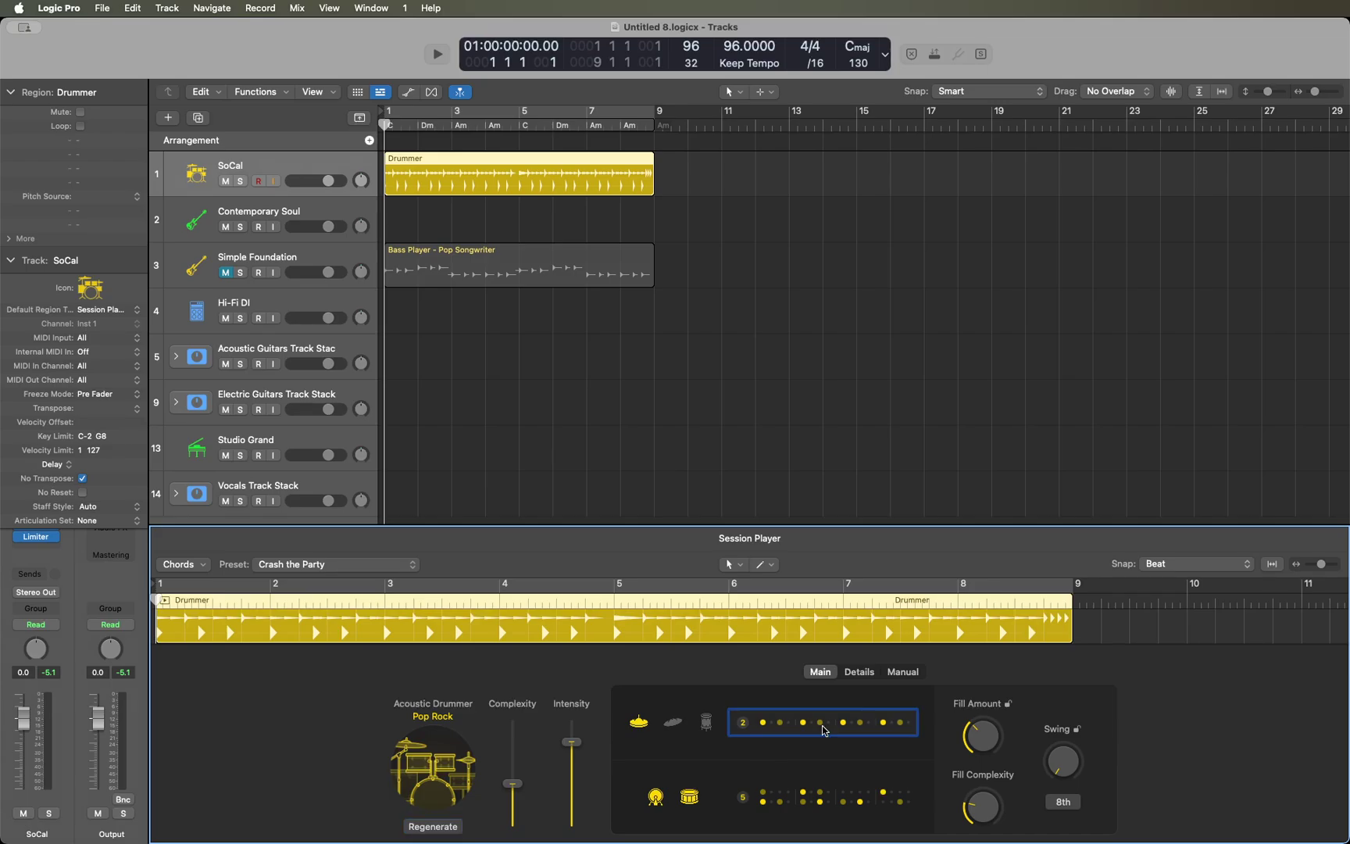
click(657, 797)
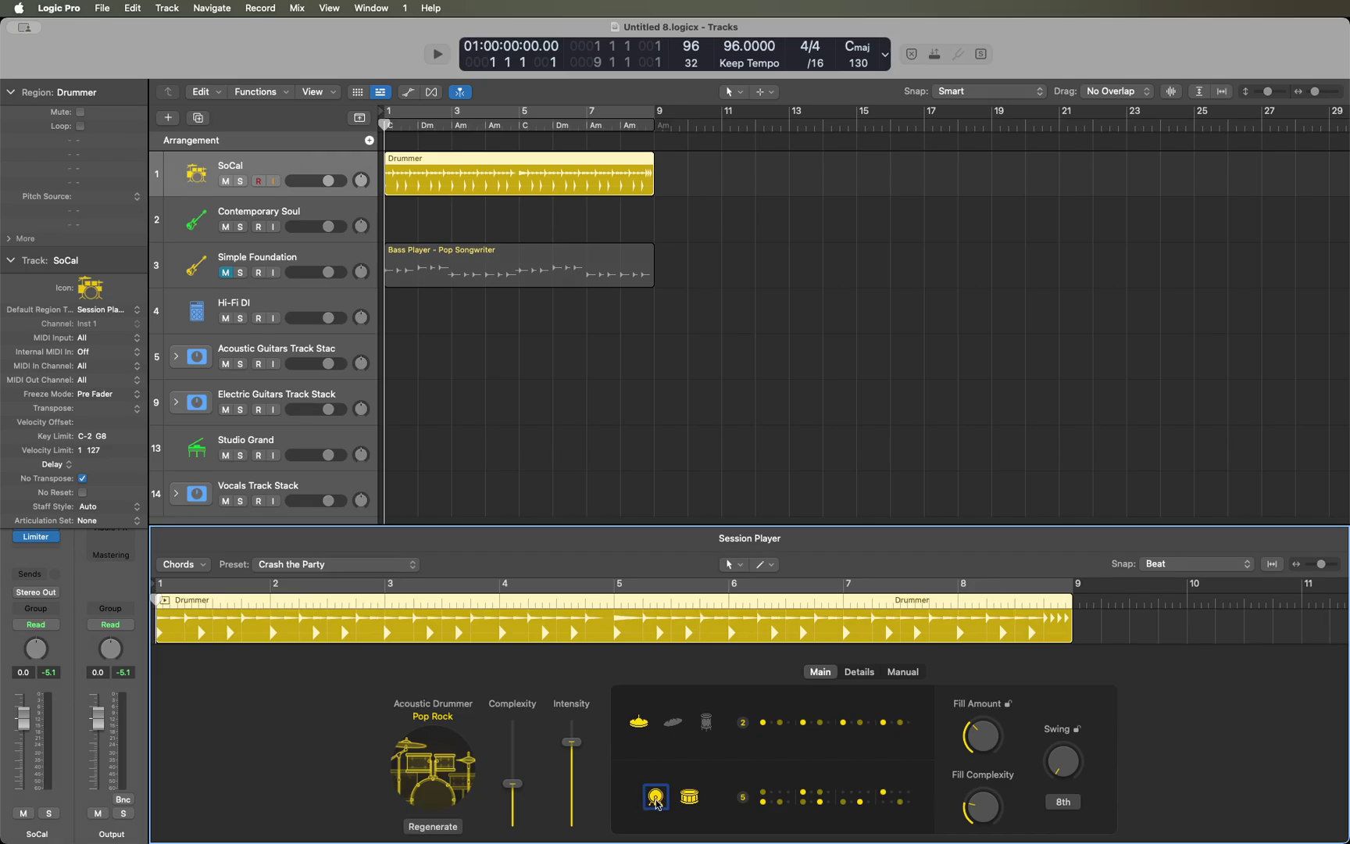
click(689, 798)
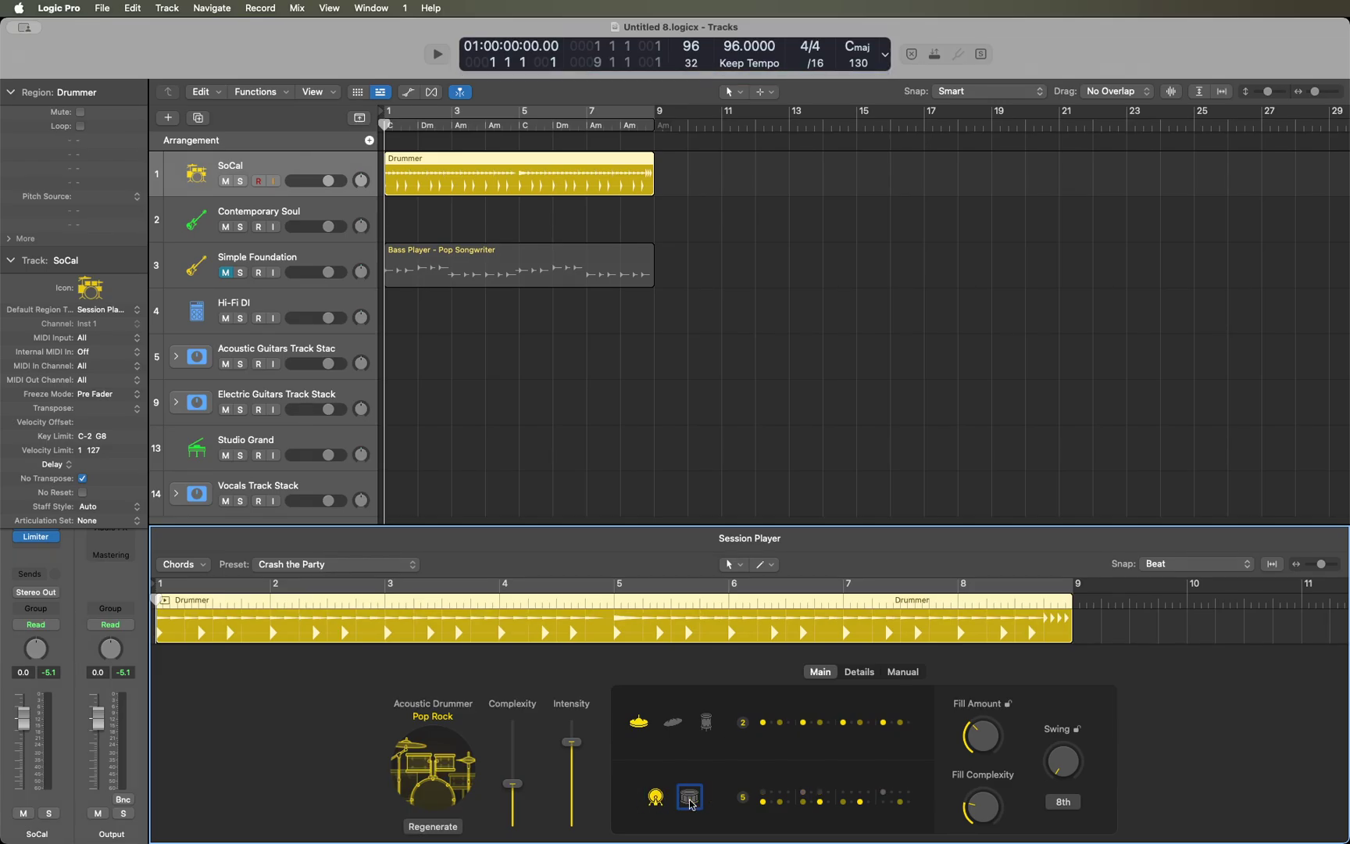
key(space)
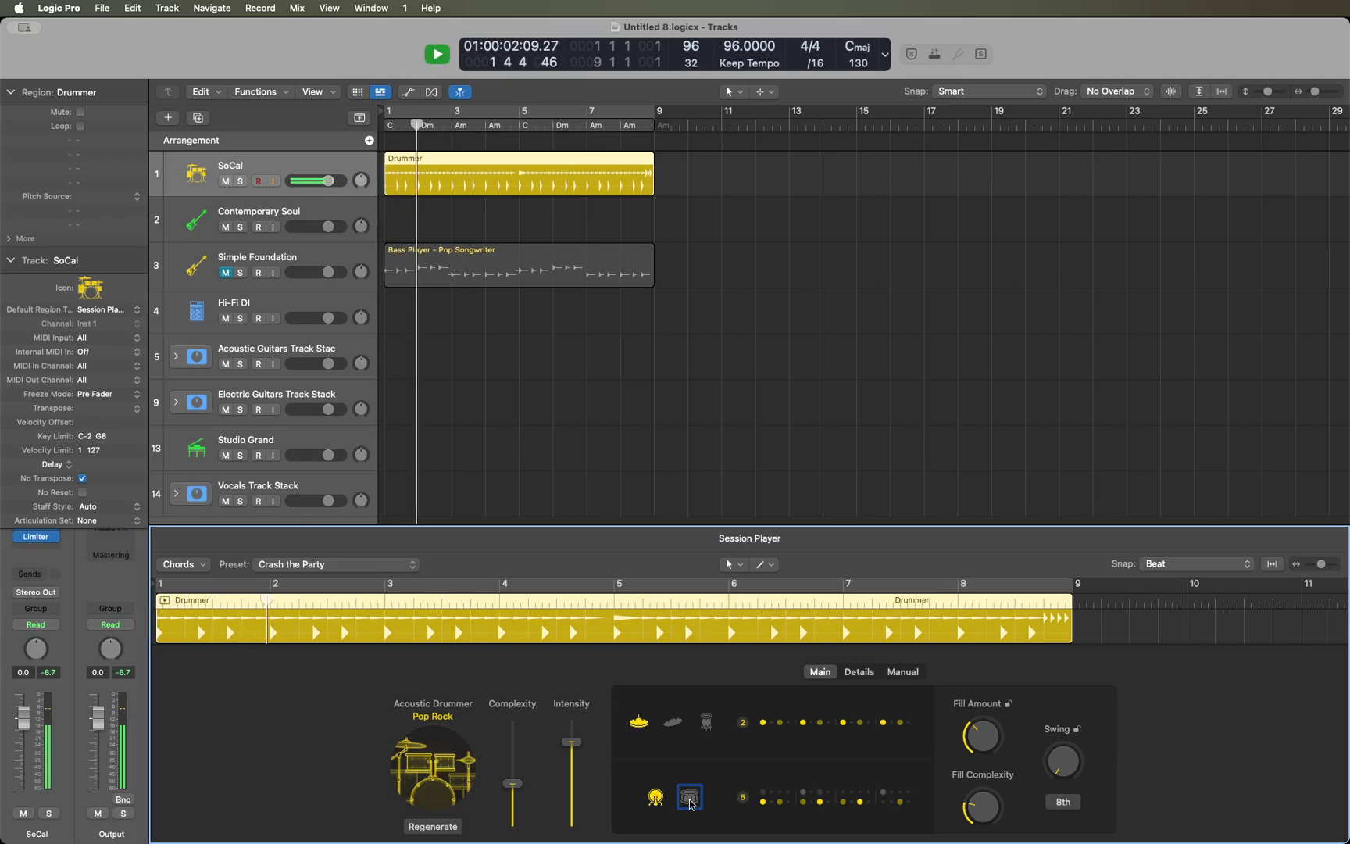
key(space)
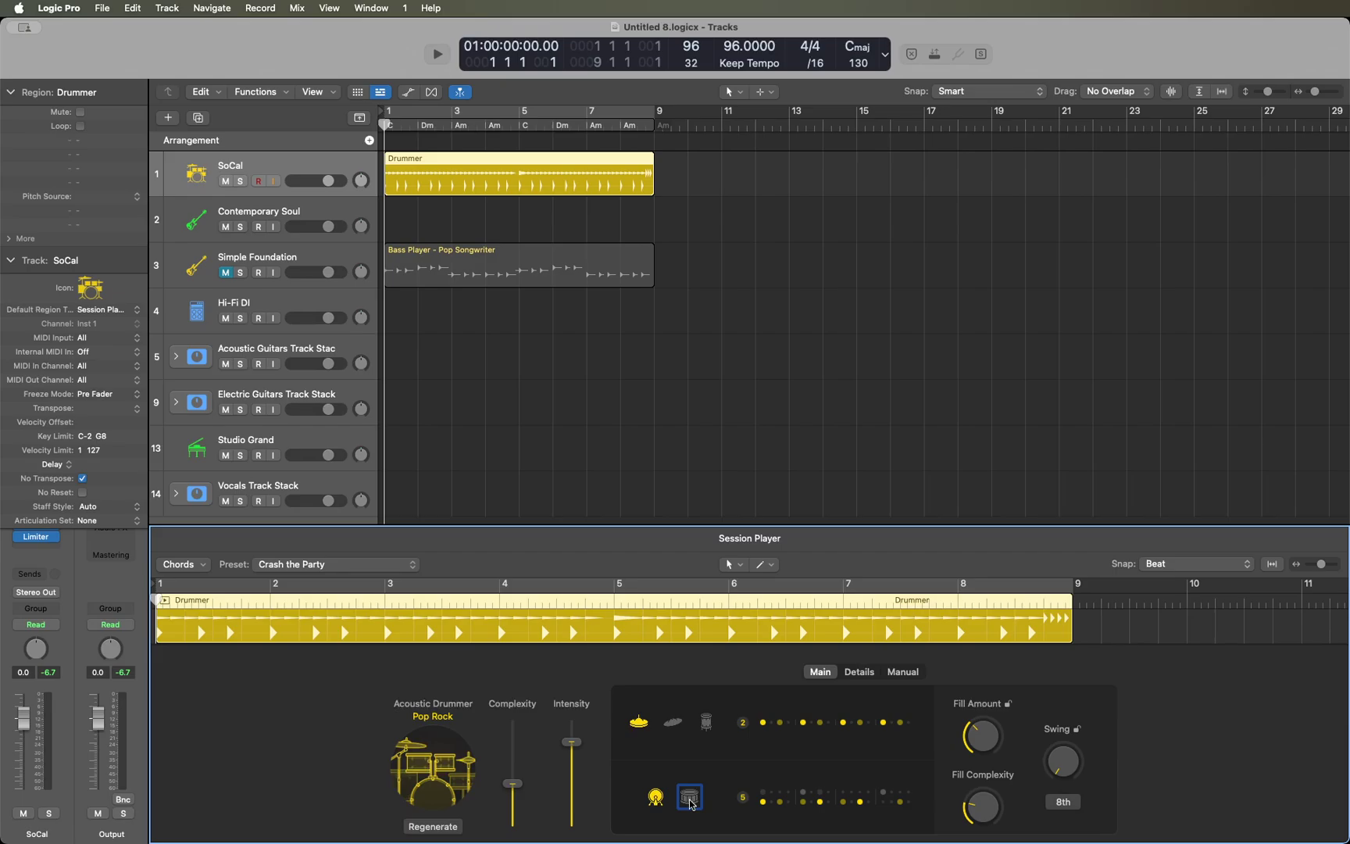
Turn off the kick and the hi-hat in the drummer pattern and audition the region from bar 1.
click(655, 798)
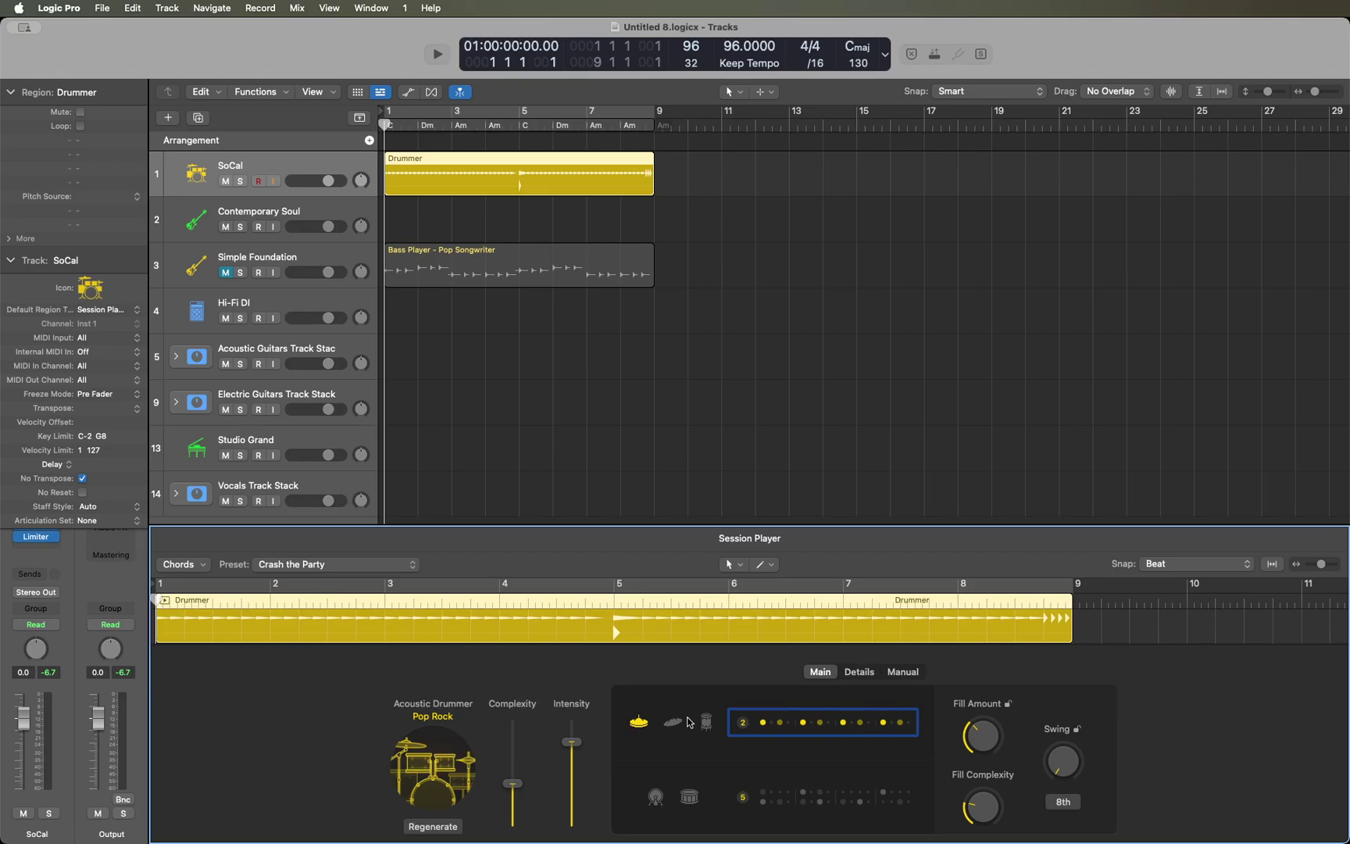
click(639, 723)
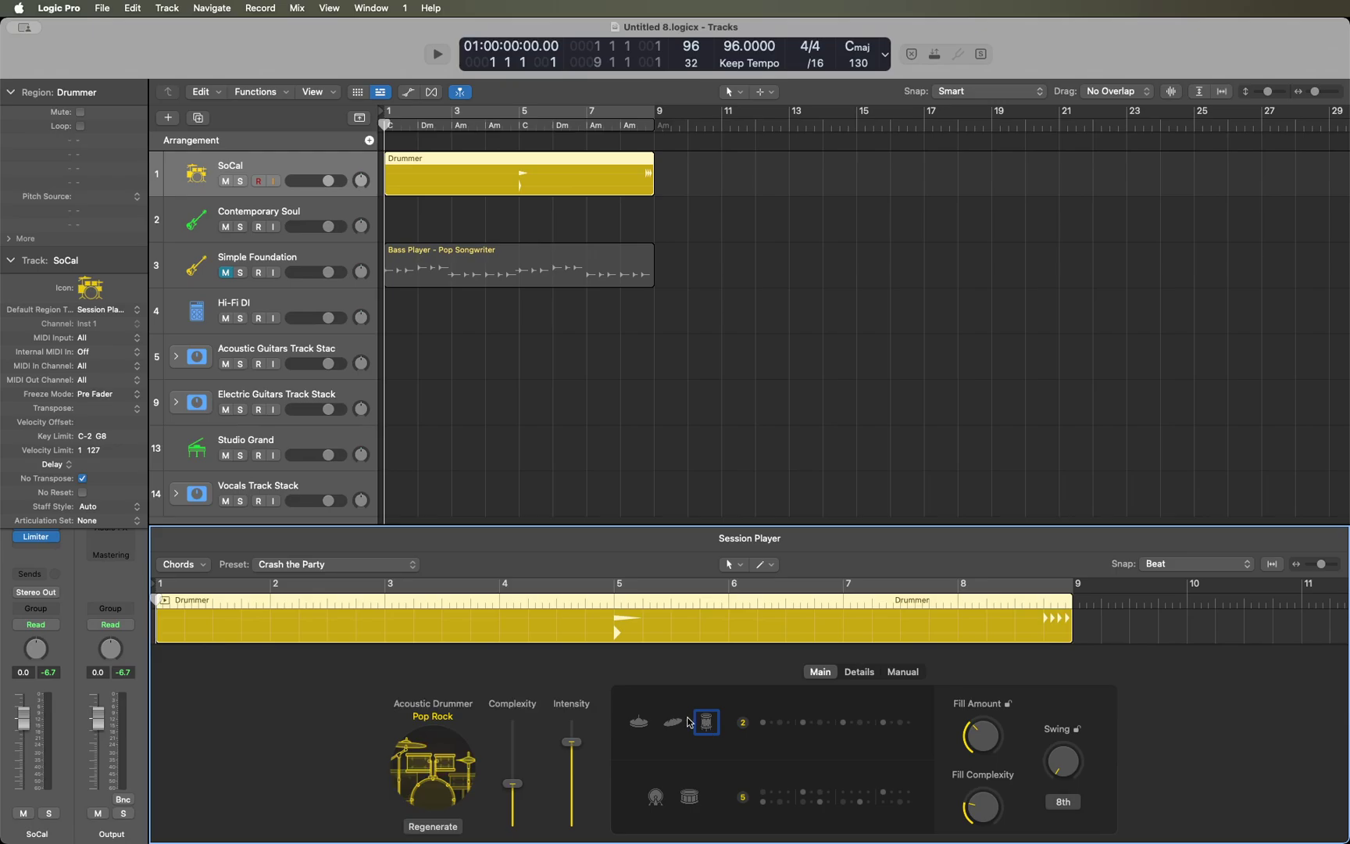
key(space)
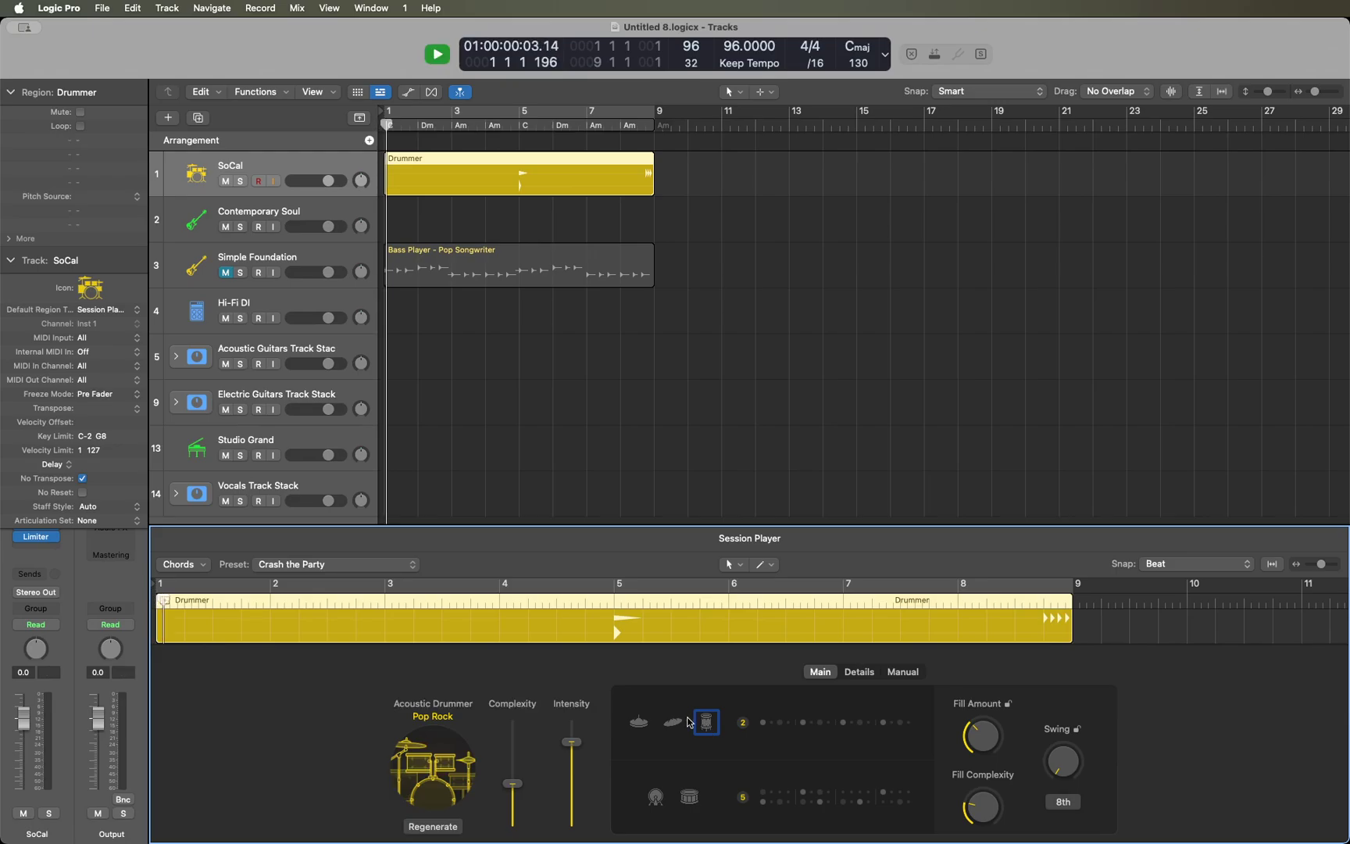
key(space)
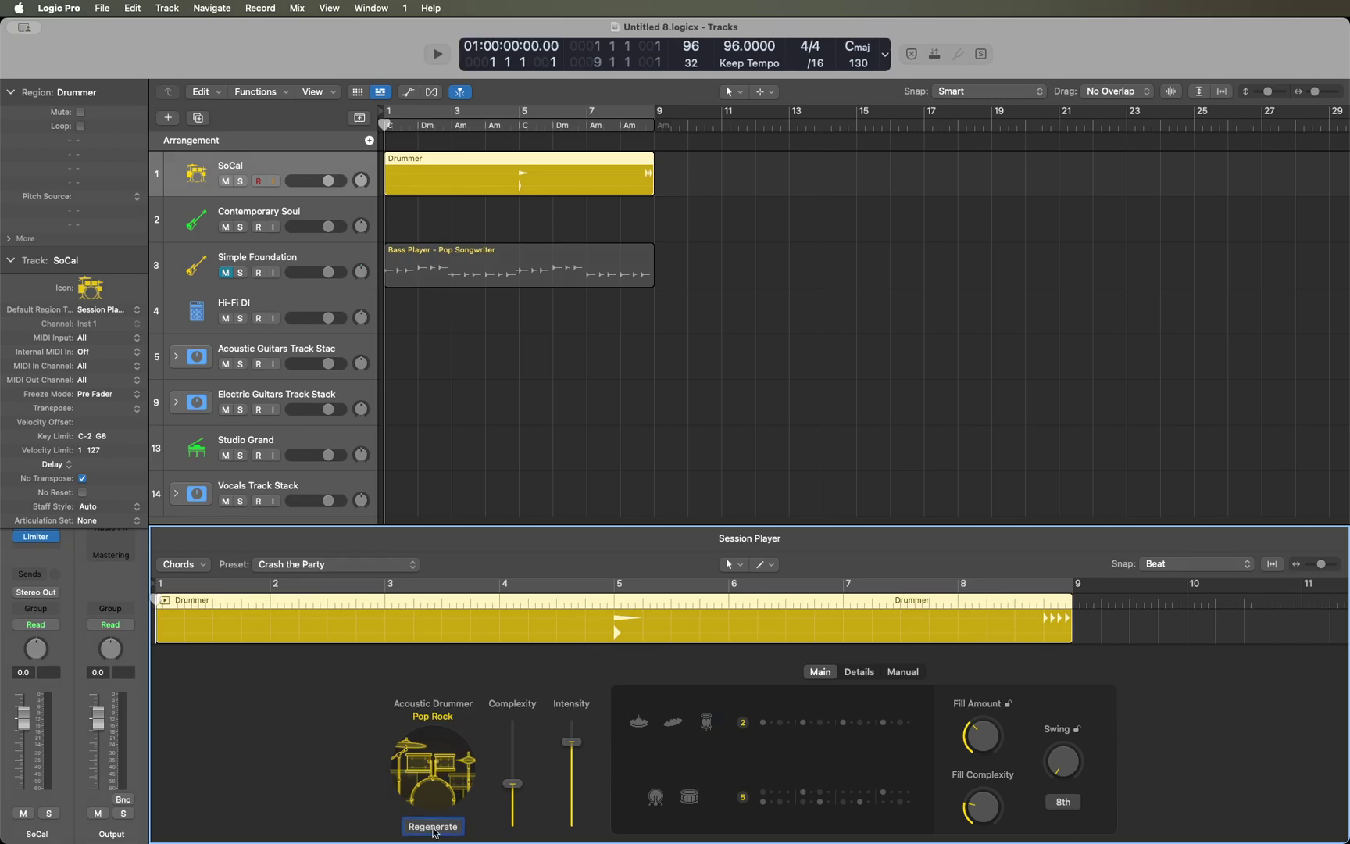
Set the drummer region's percussion to Tambourine 1 in the Session Player details and play it from bar 1.
click(435, 774)
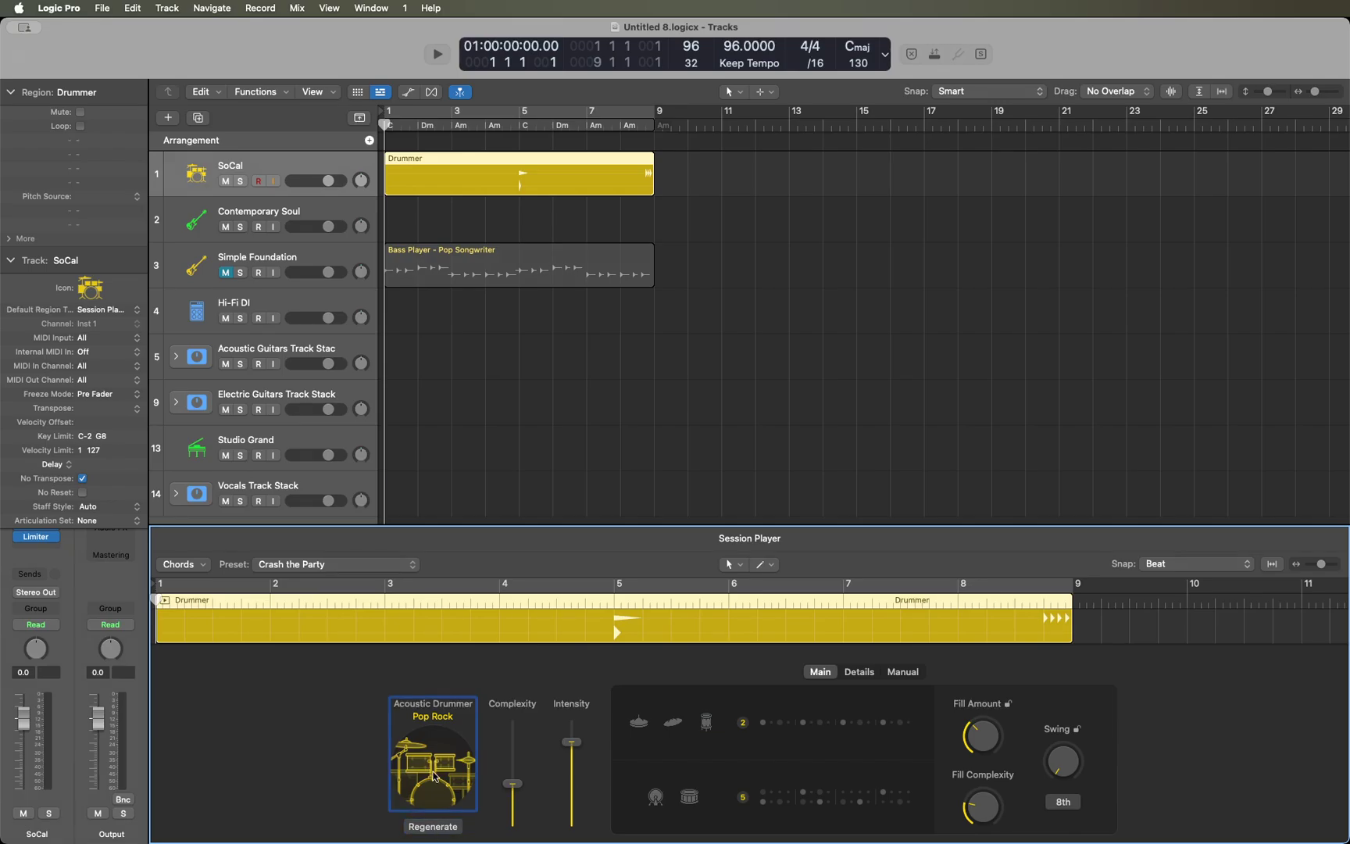
click(860, 672)
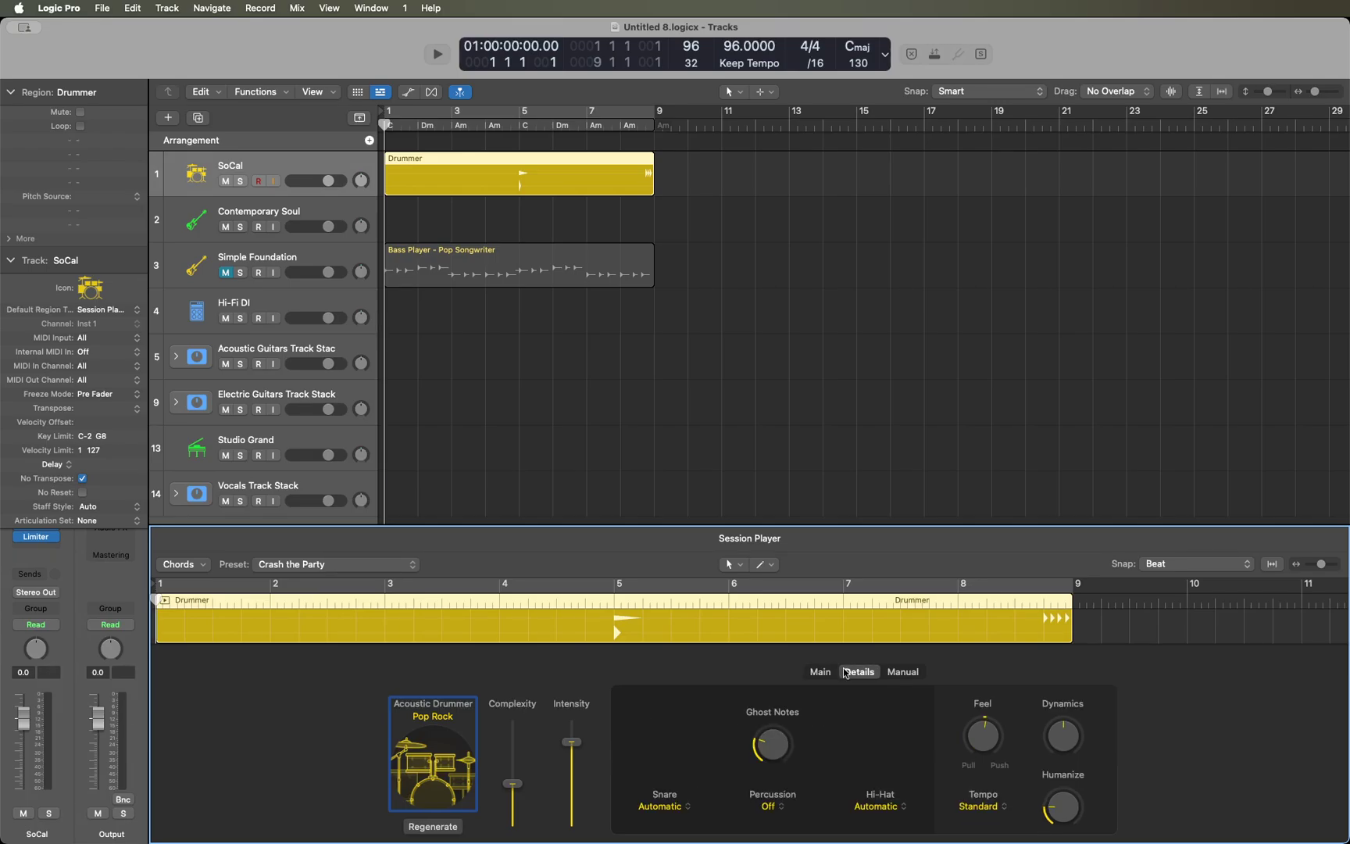
click(435, 777)
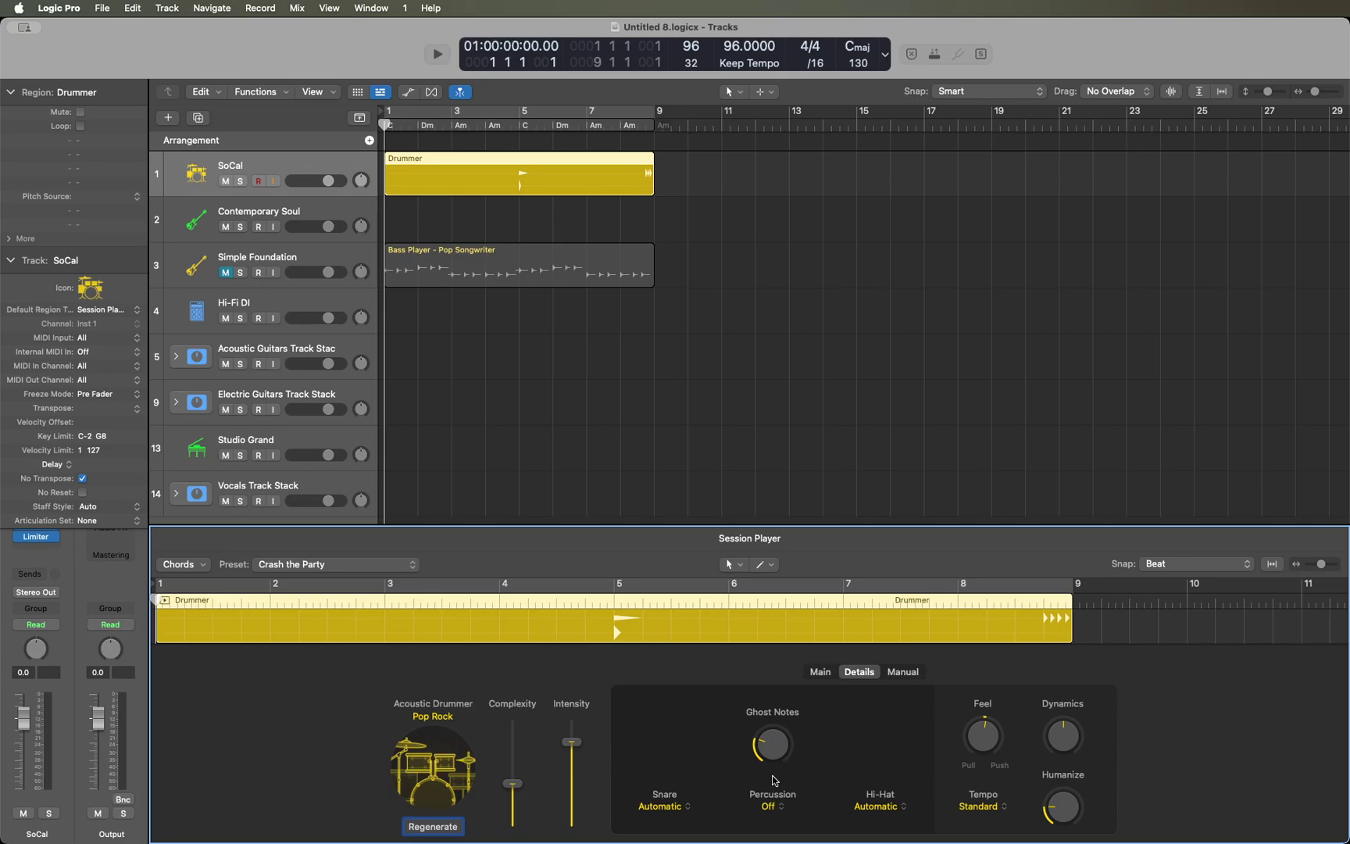
click(664, 805)
click(772, 806)
click(774, 807)
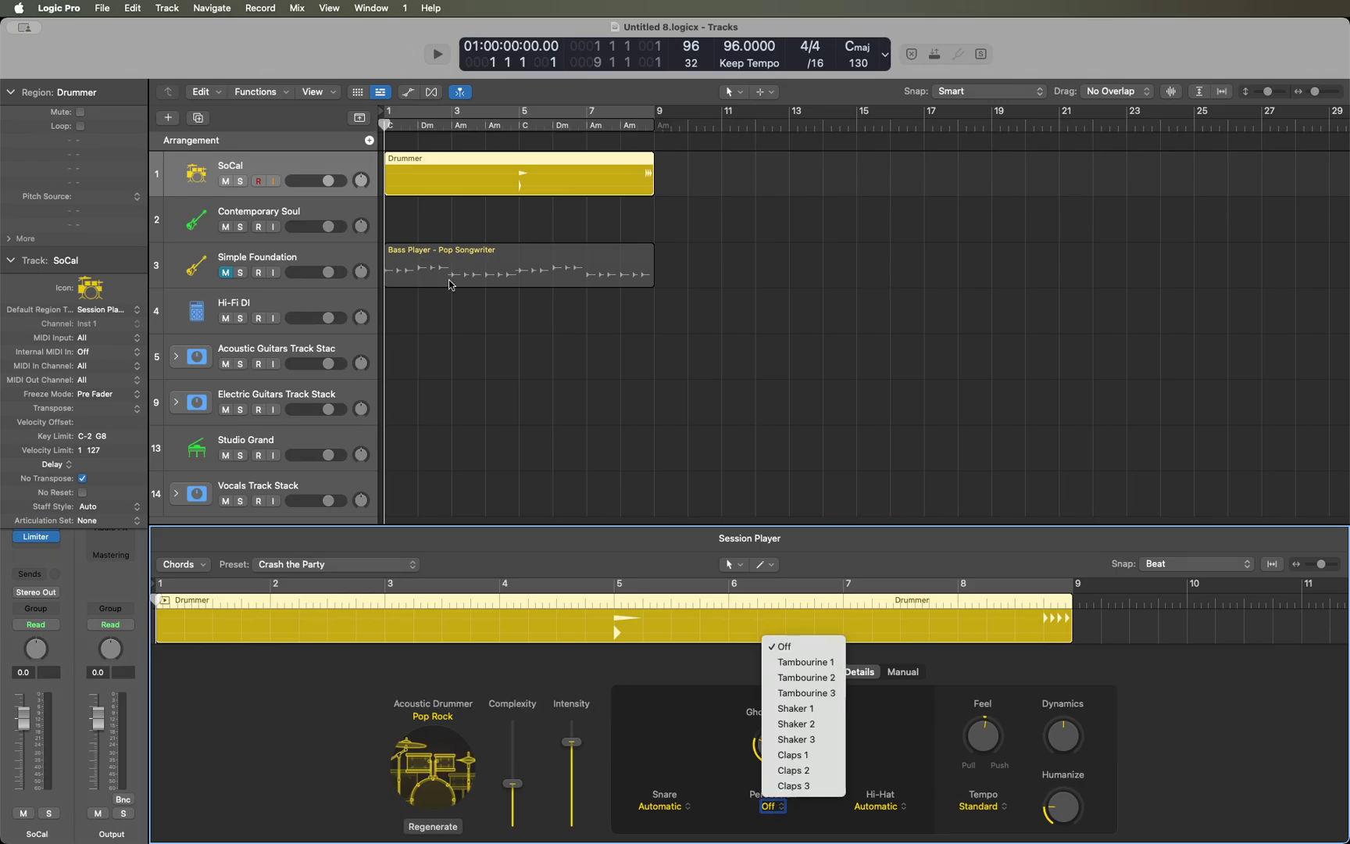
click(804, 668)
key(space)
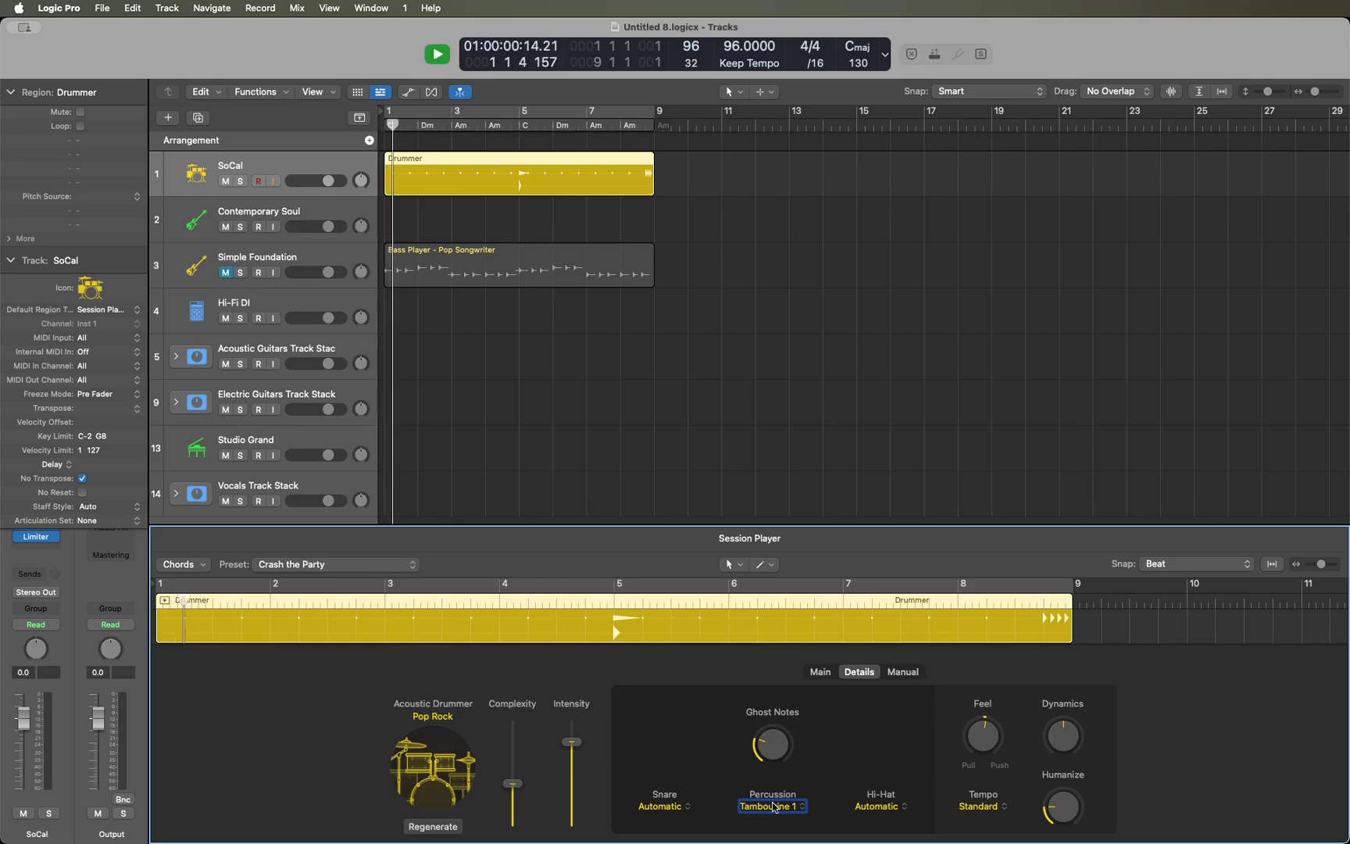
Set the drummer region's percussion to Shaker 1 in the Session Player details and audition it from bar 1.
key(space)
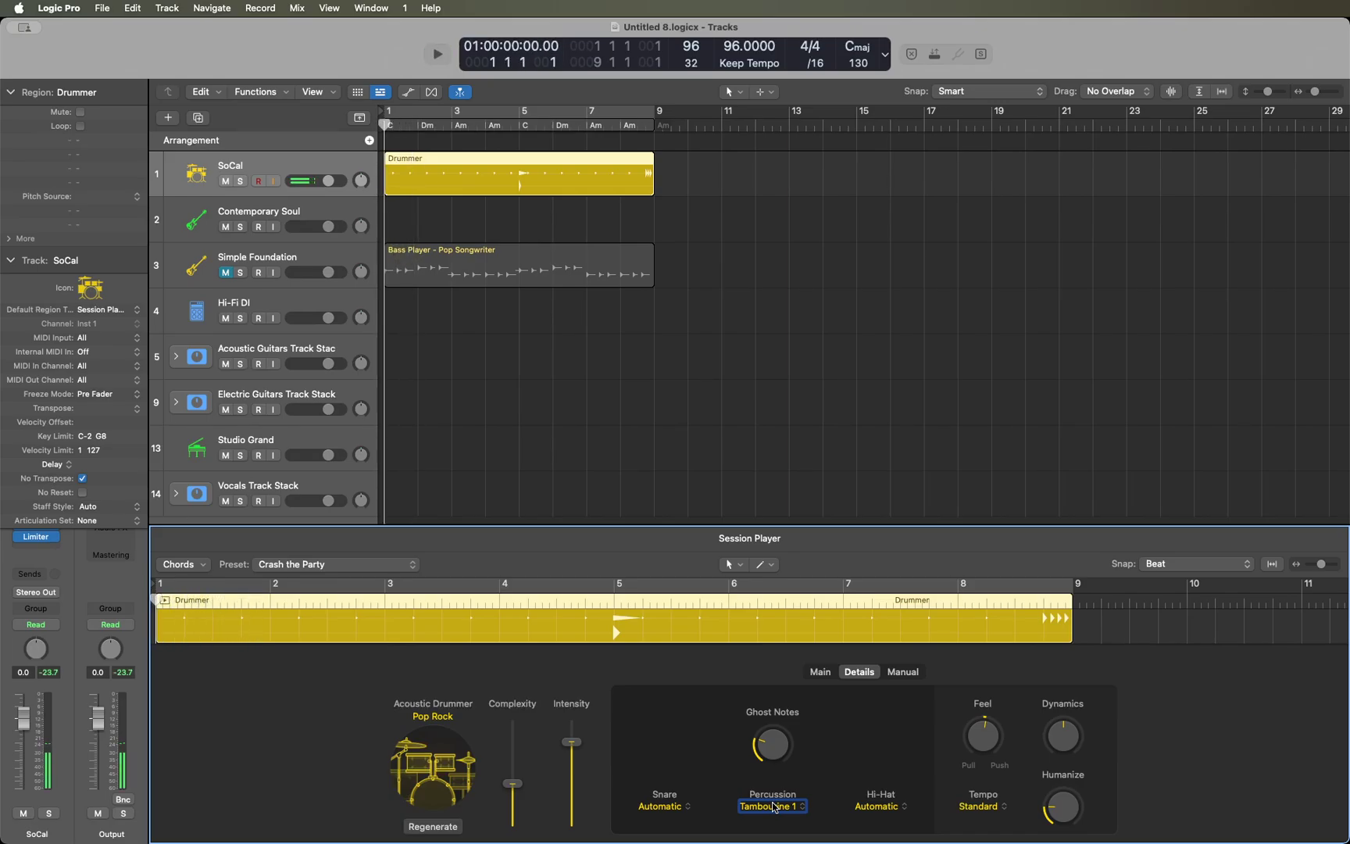
click(774, 807)
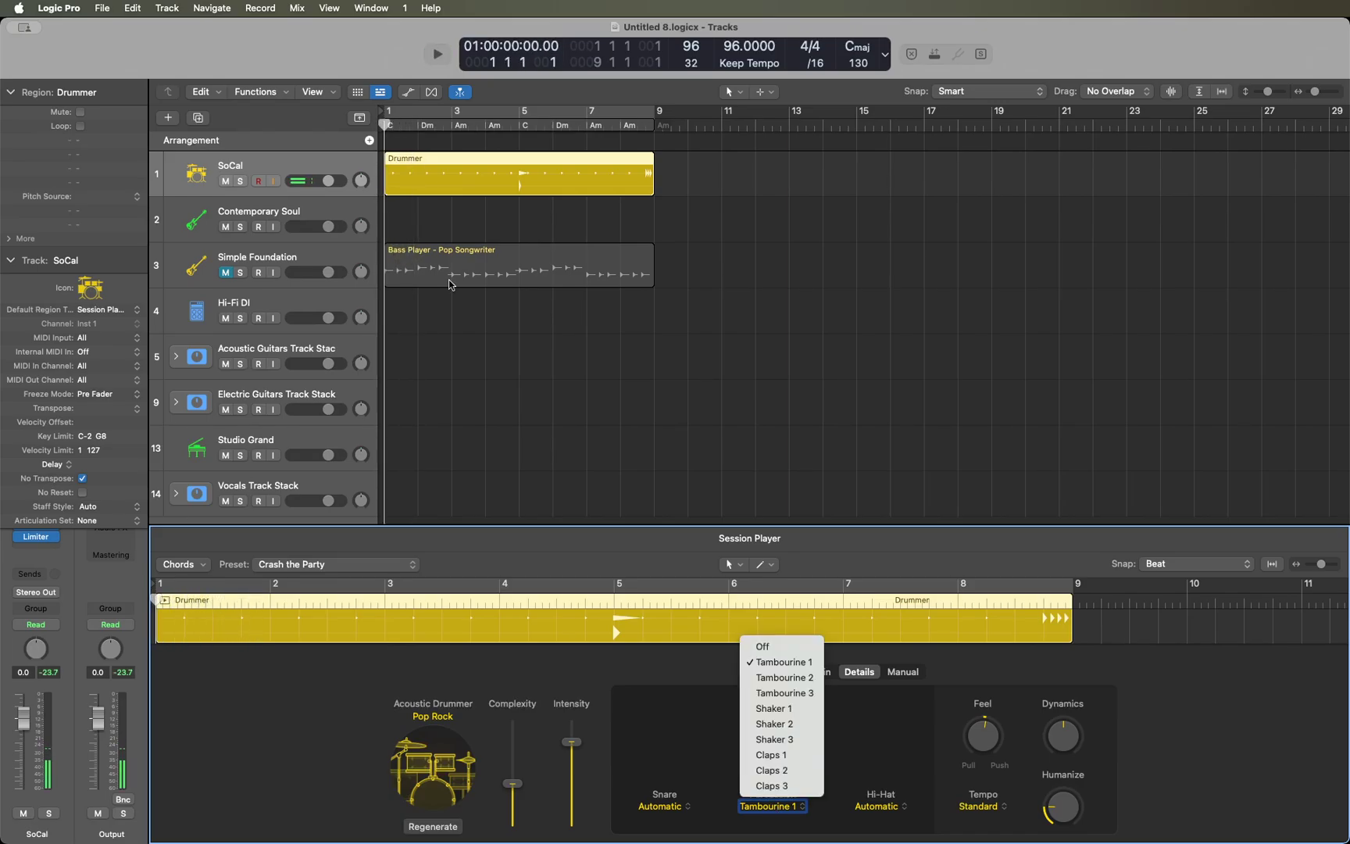
click(781, 708)
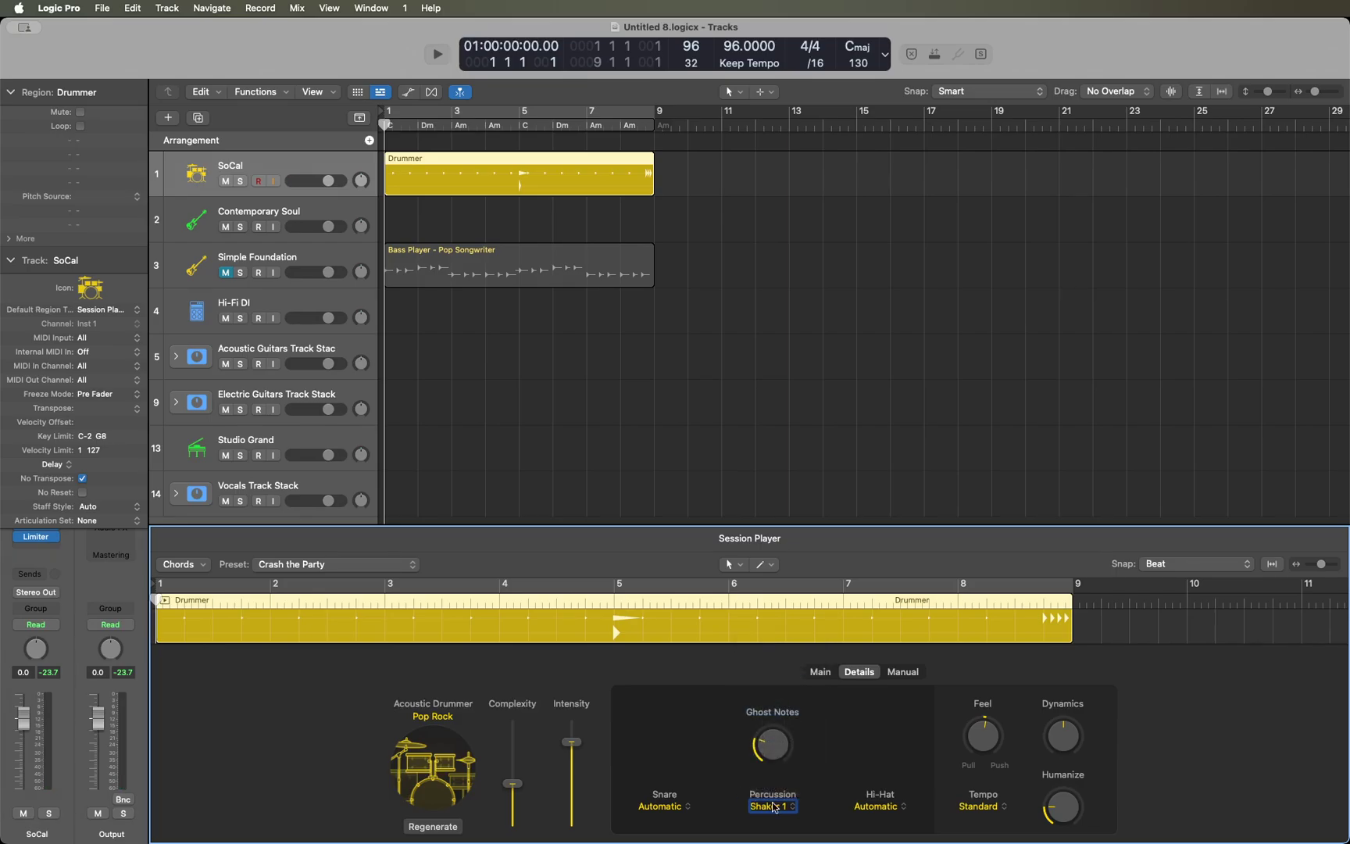
key(space)
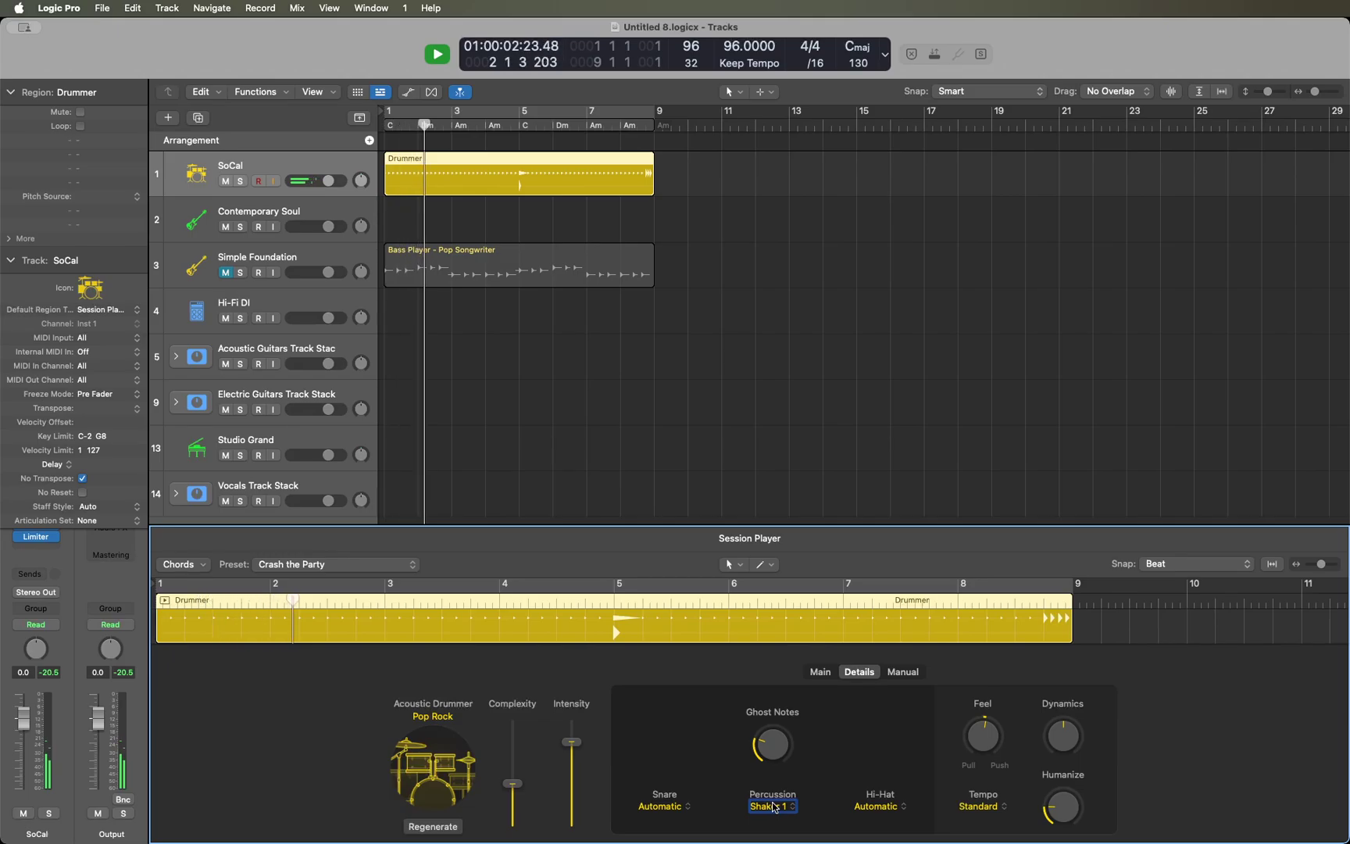
key(space)
Set the drummer region's percussion to Claps 1 and audition it from bar 1.
click(774, 807)
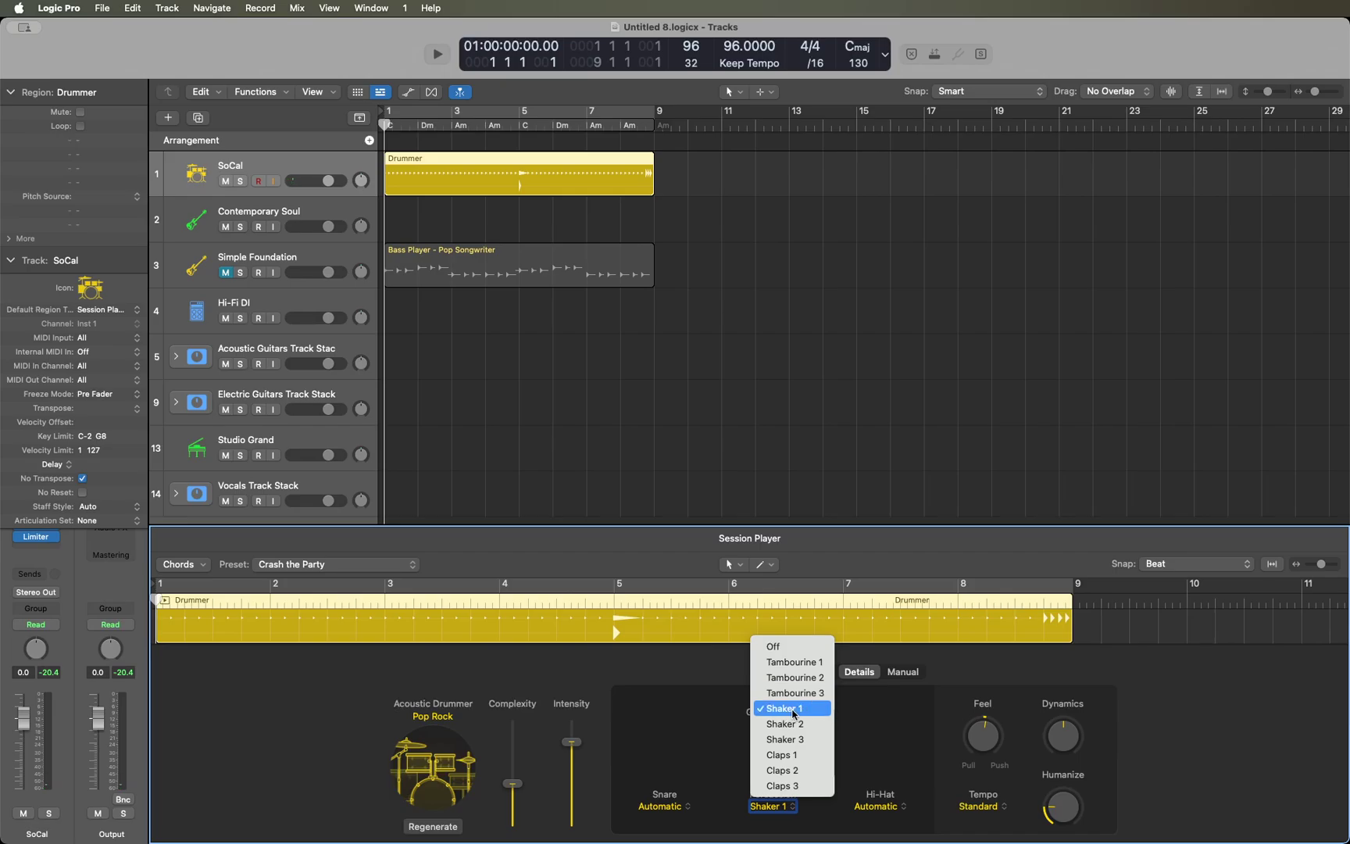
click(793, 756)
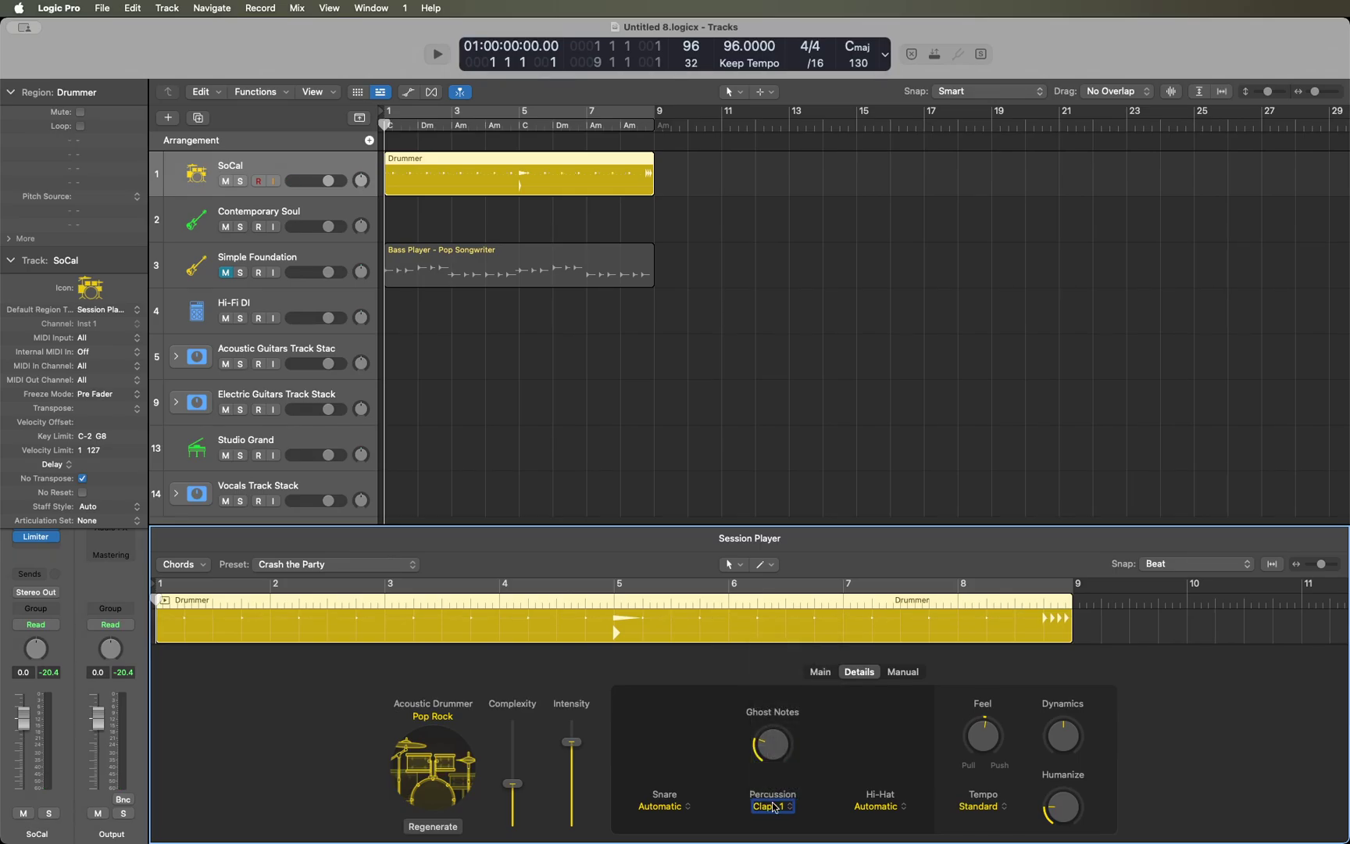
key(space)
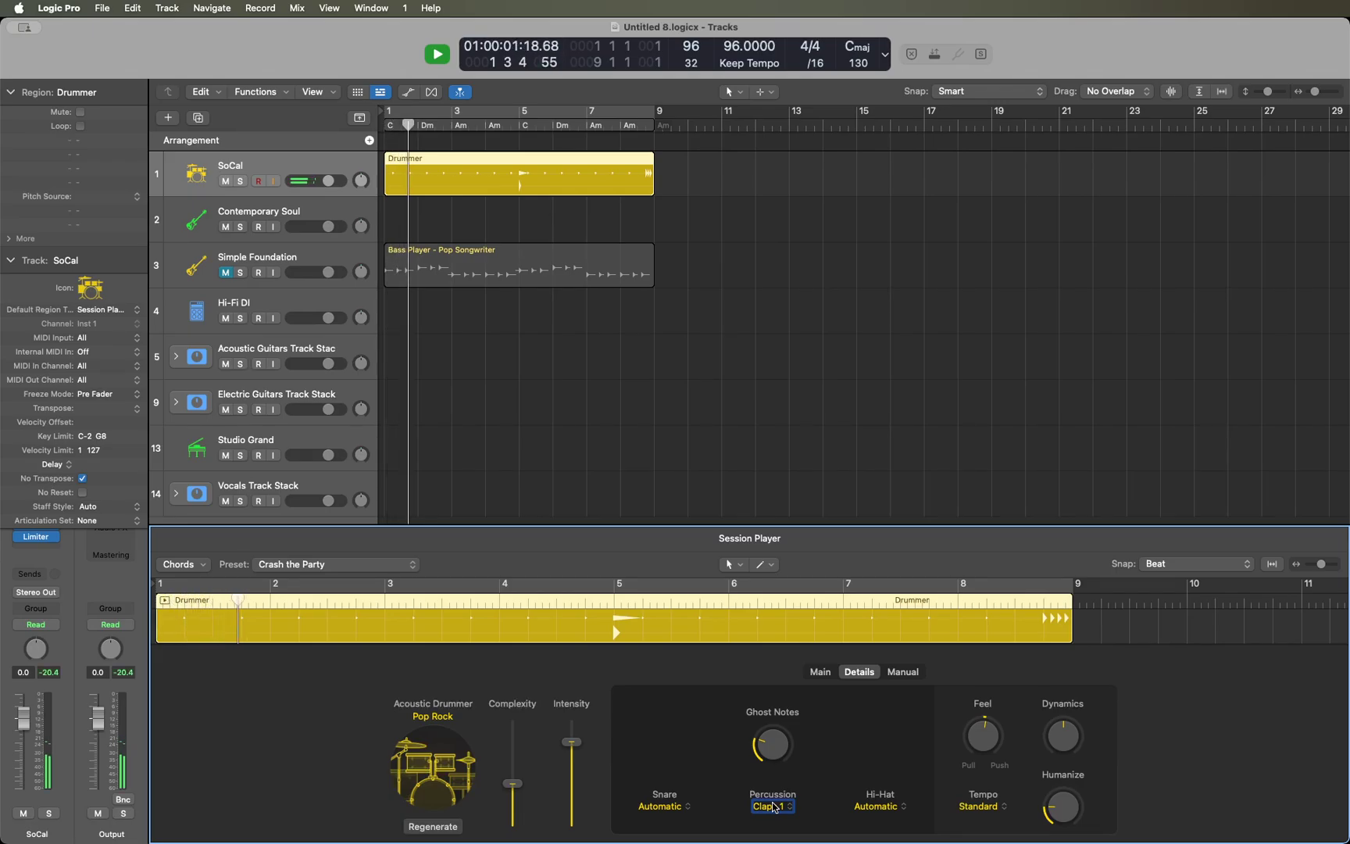
key(space)
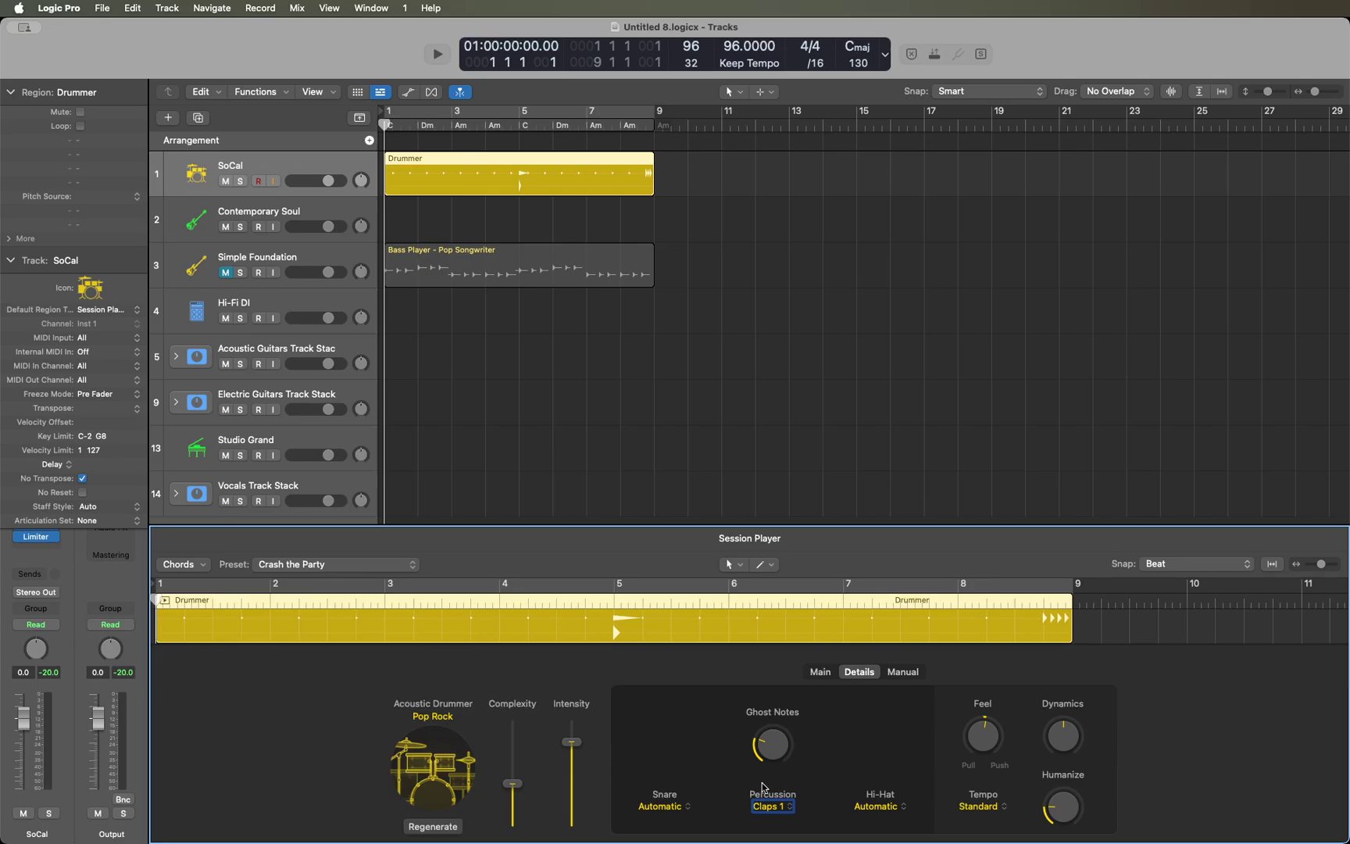
Close the Session Player editor, raise the SoCal track's volume to +6.0 dB and audition it from bar 1.
key(e)
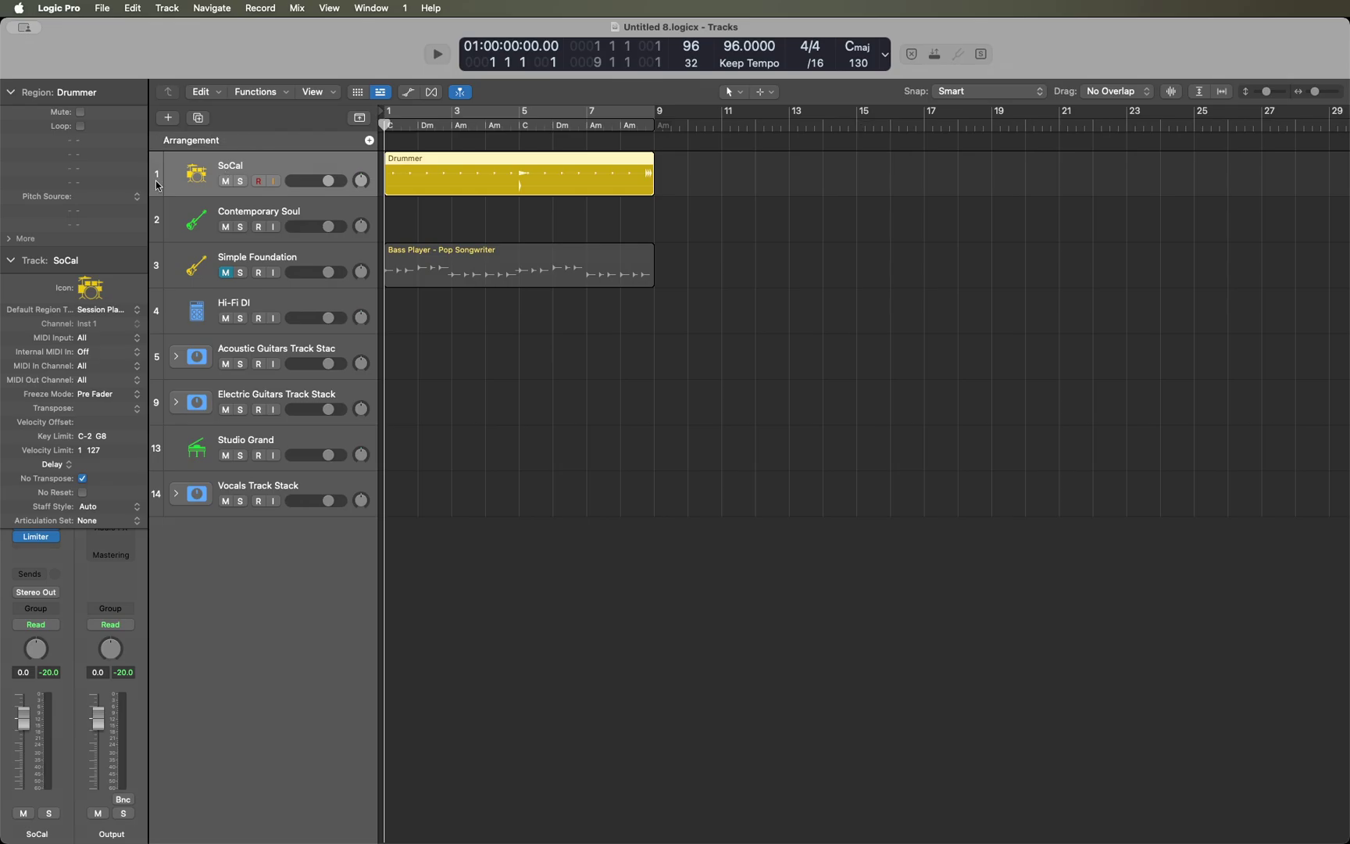
click(273, 181)
drag(316, 187, 341, 186)
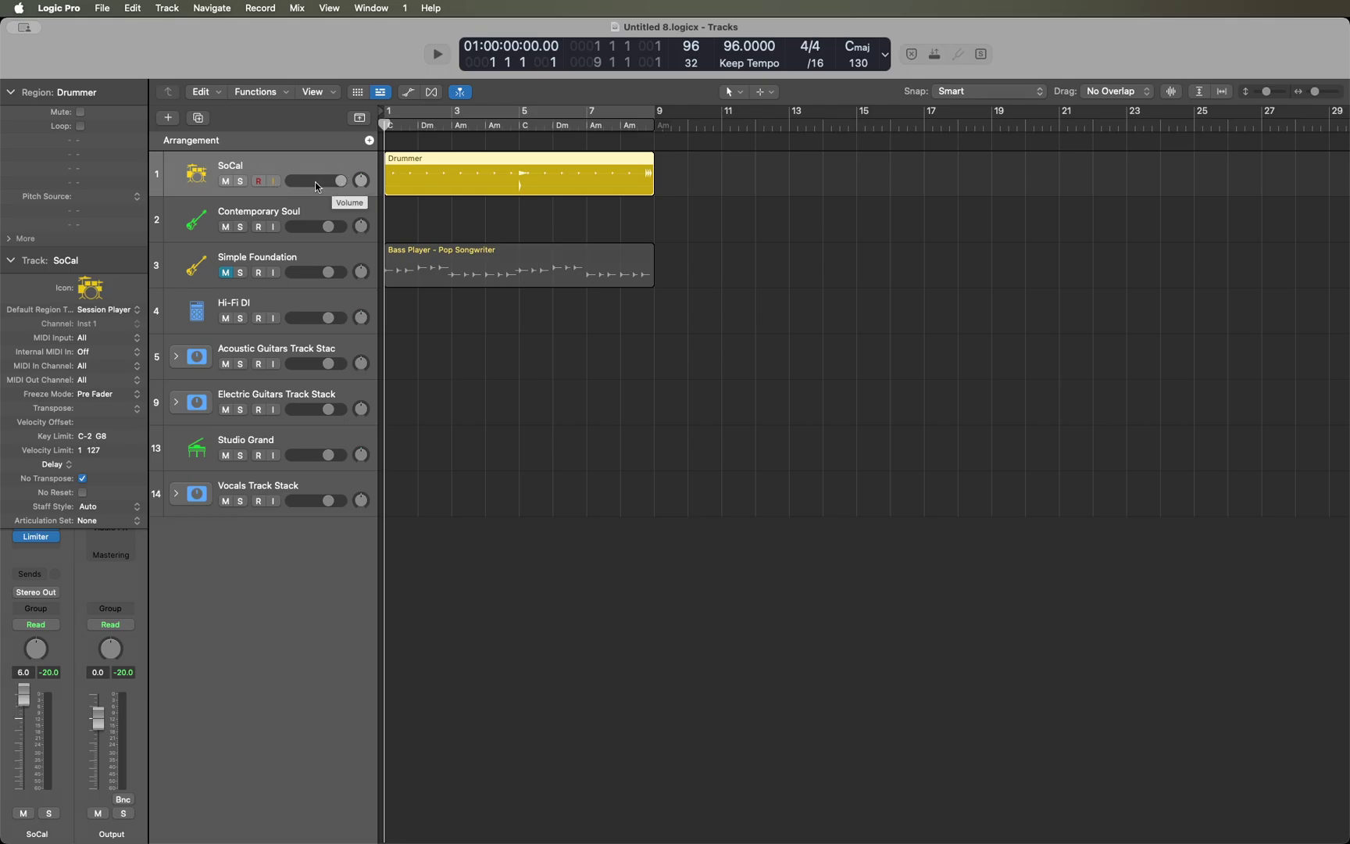
key(space)
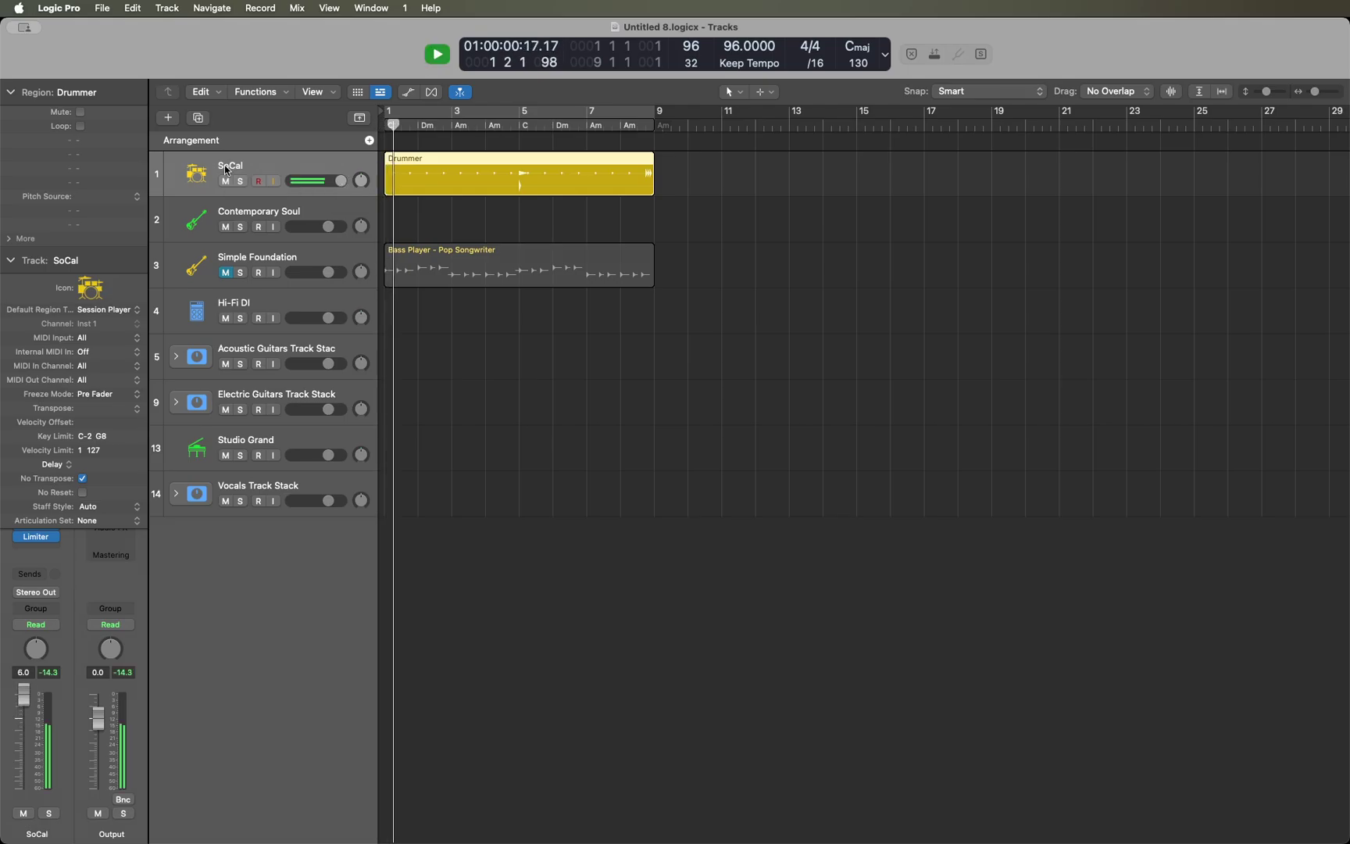
key(space)
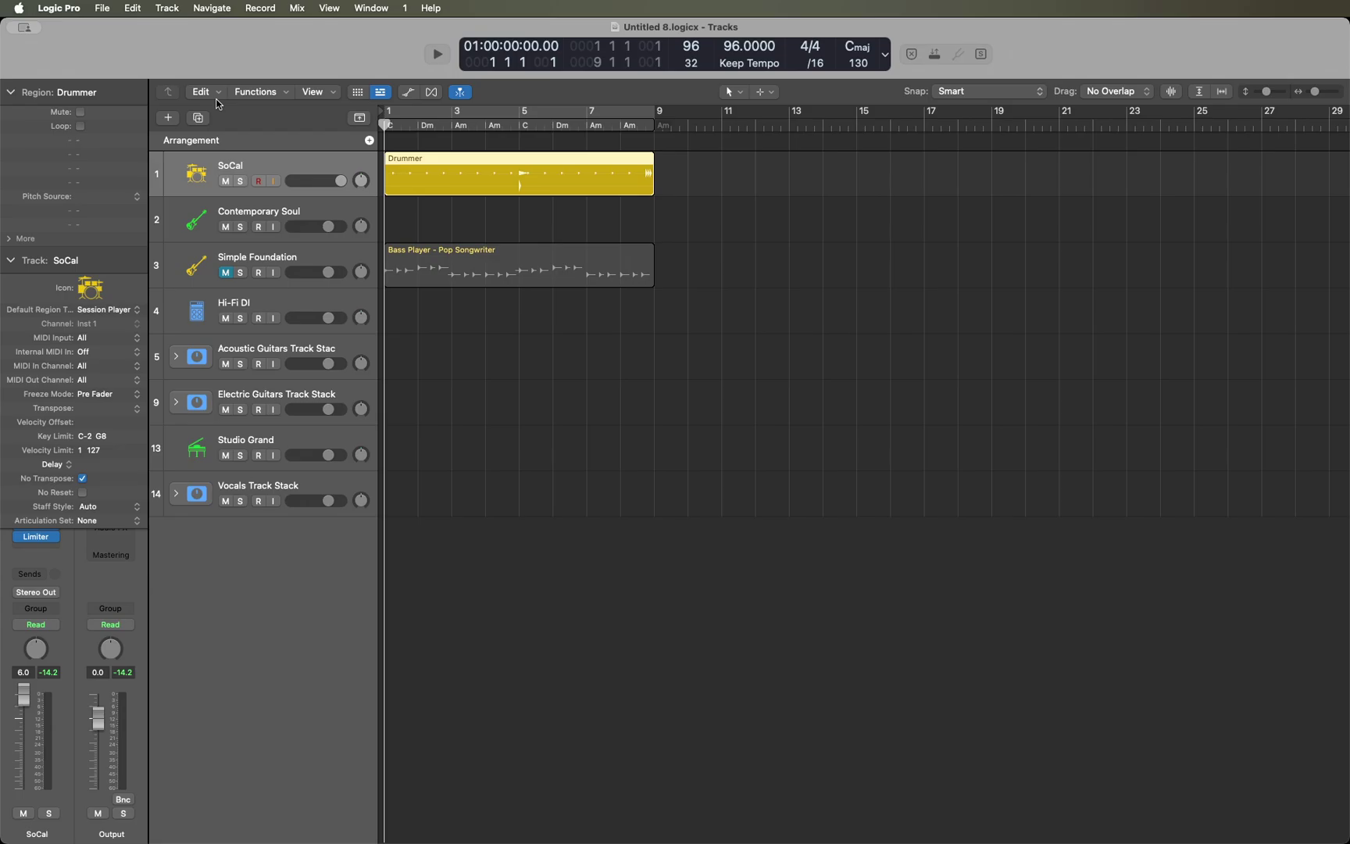
Open the Mixer and show the Drum Kit Designer instrument on the SoCal channel strip.
key(super+2)
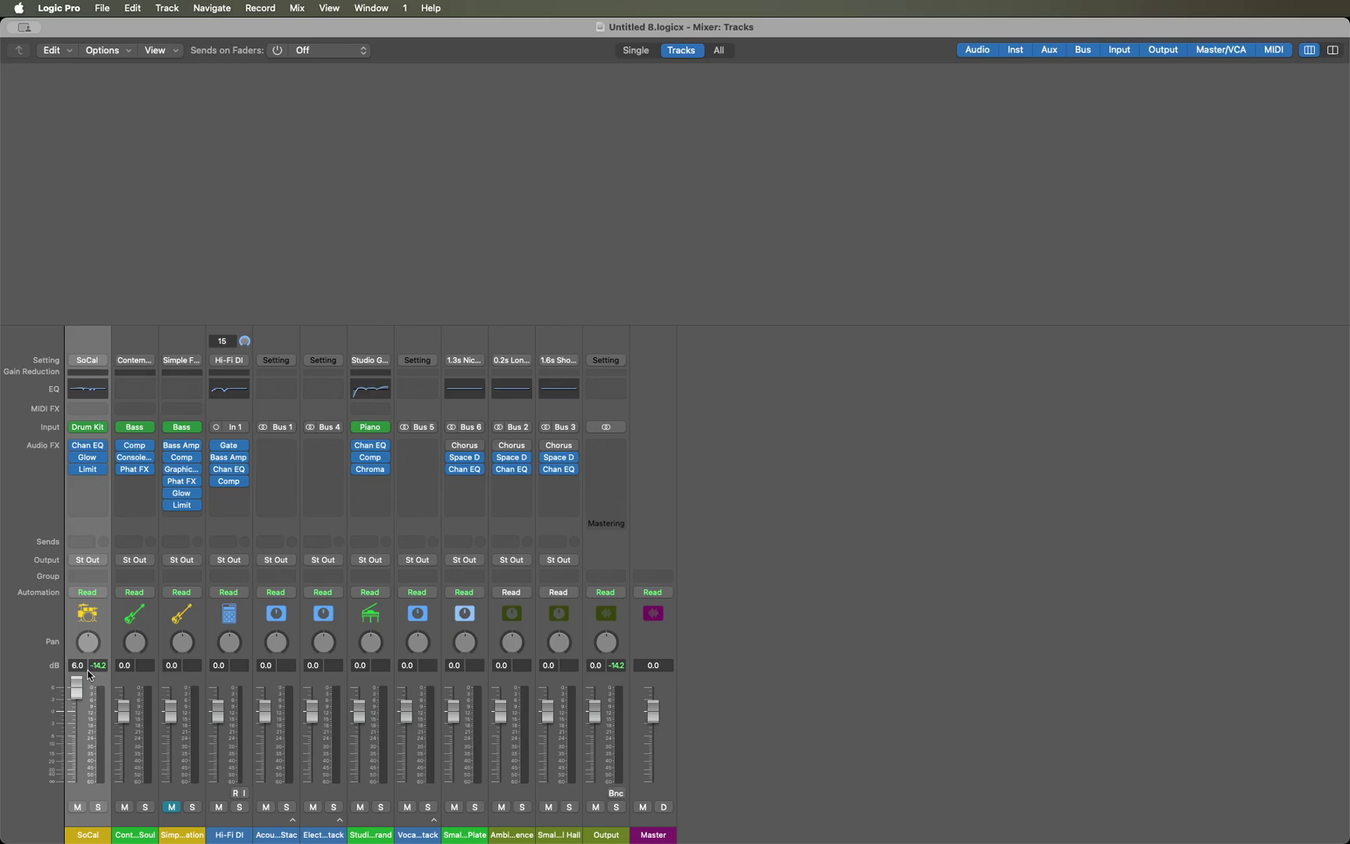
double_click(88, 834)
key(Return)
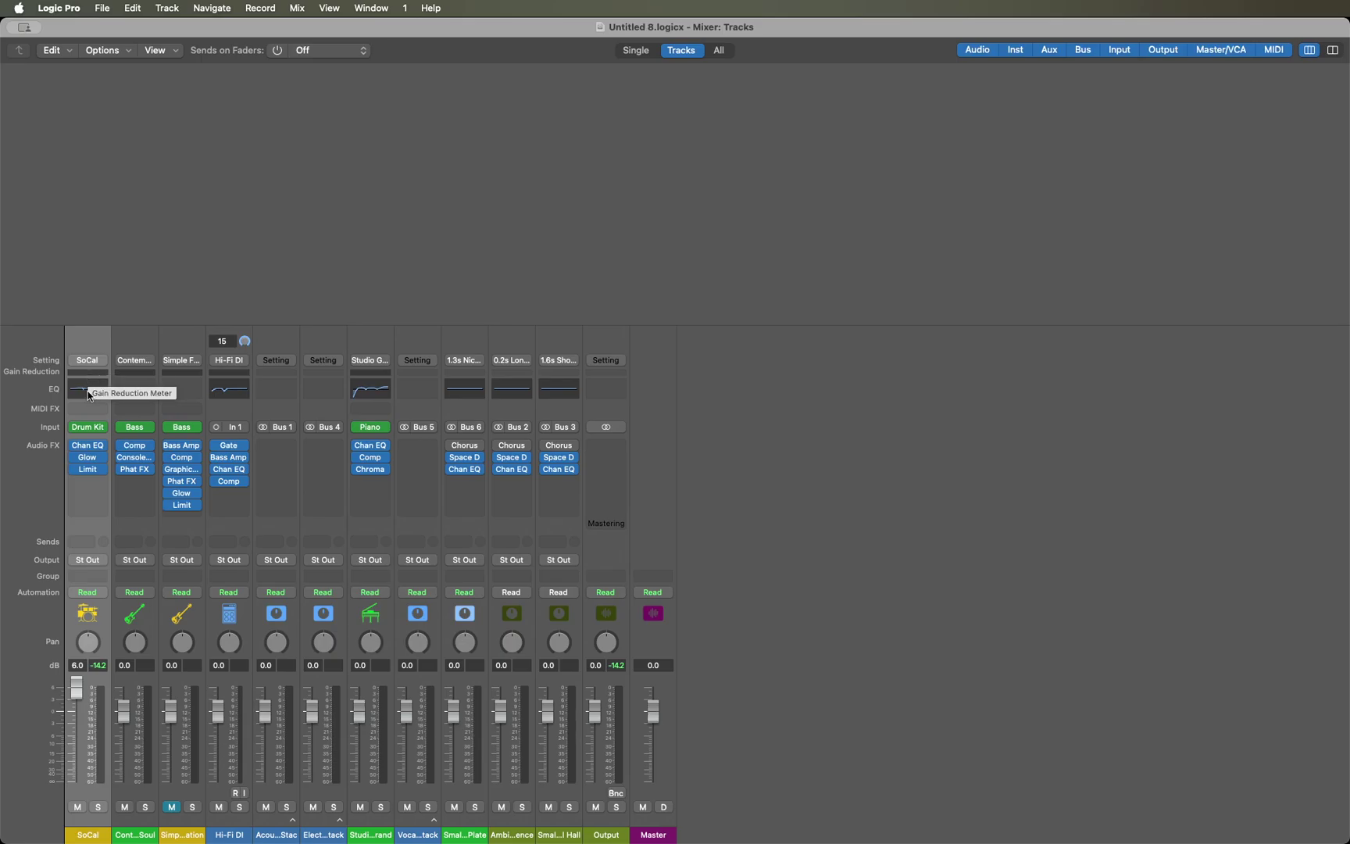
mouse_move(82, 429)
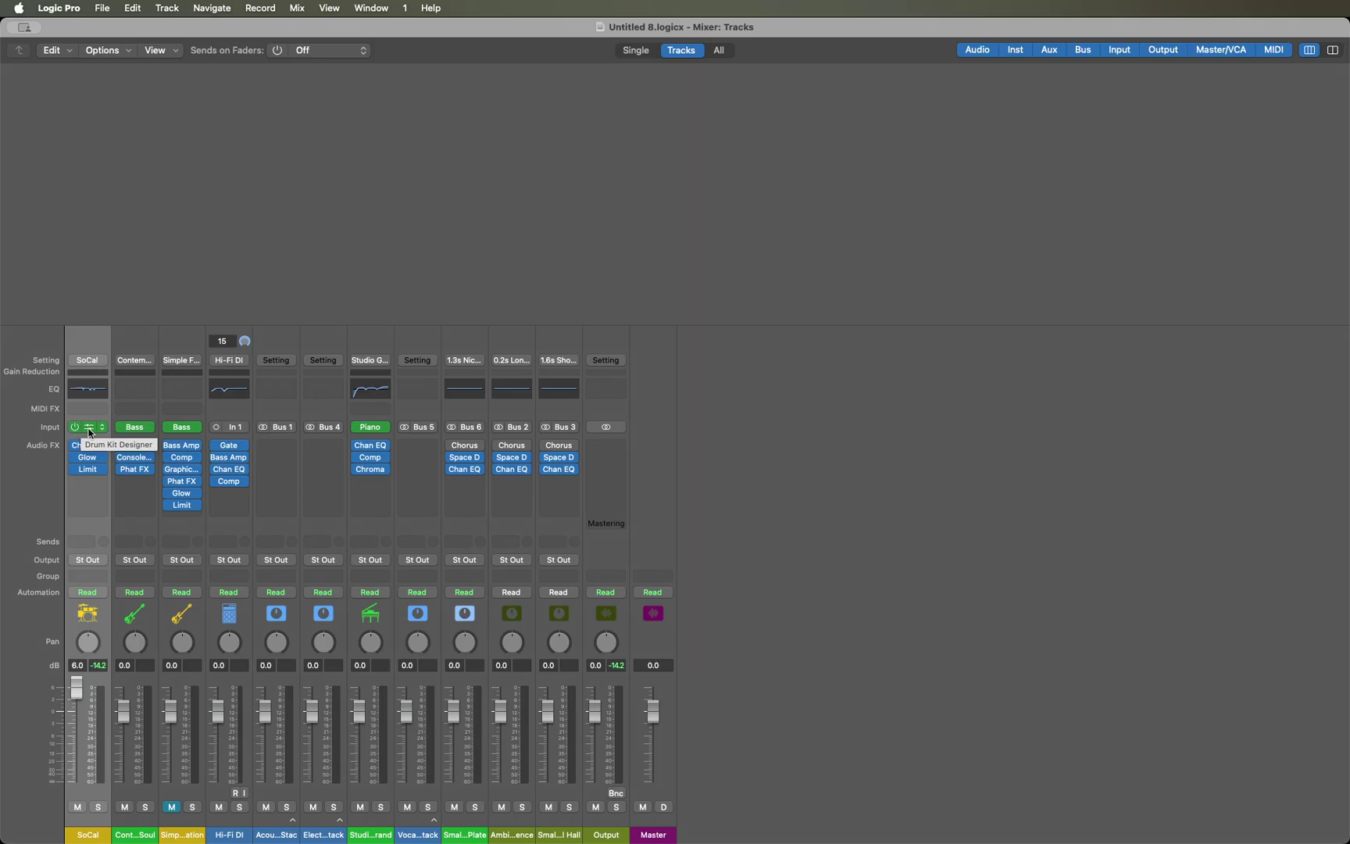
click(89, 428)
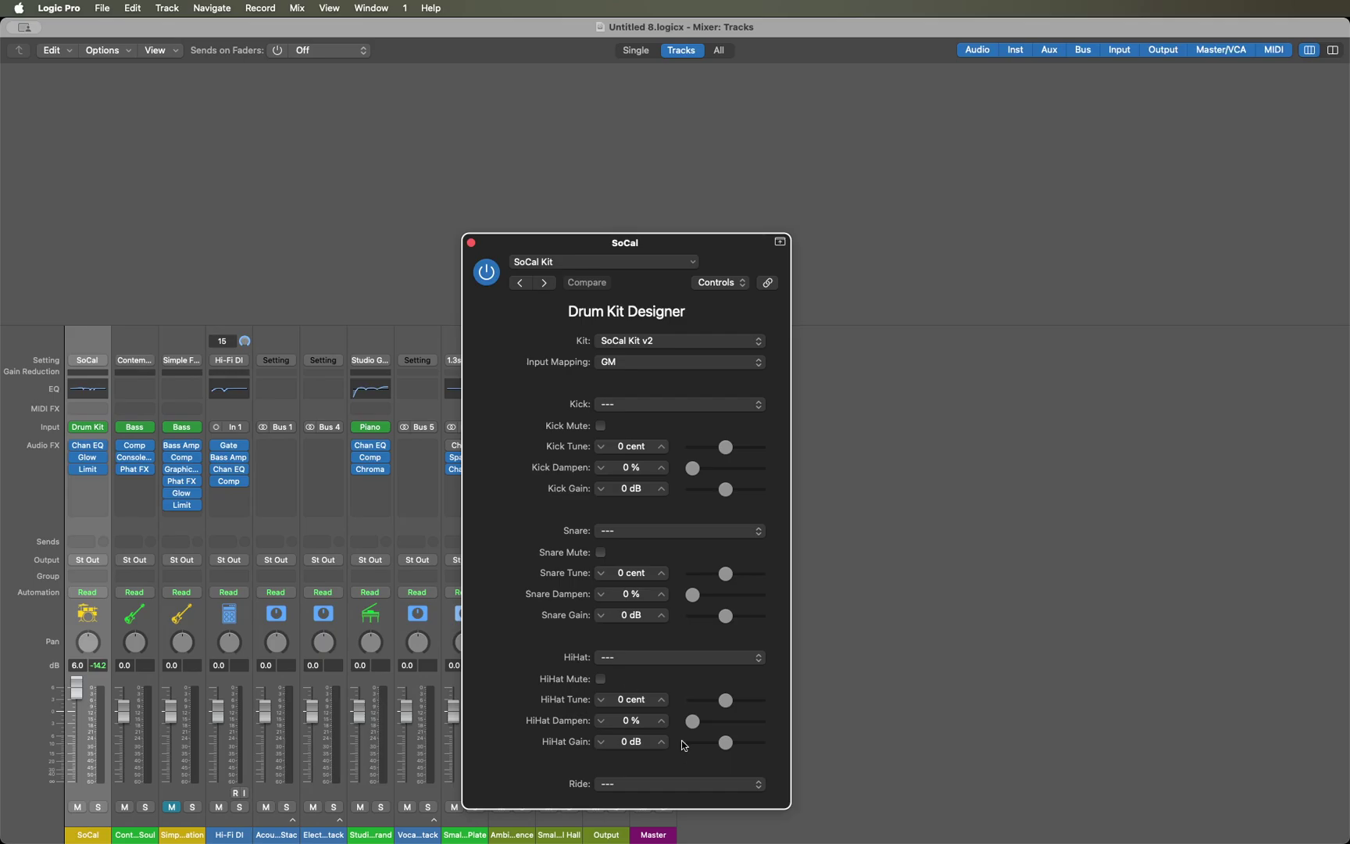
Set the Claps Gain to +12 dB in the Drum Kit Designer controls.
scroll(576, 787, down, 4)
scroll(681, 781, down, 5)
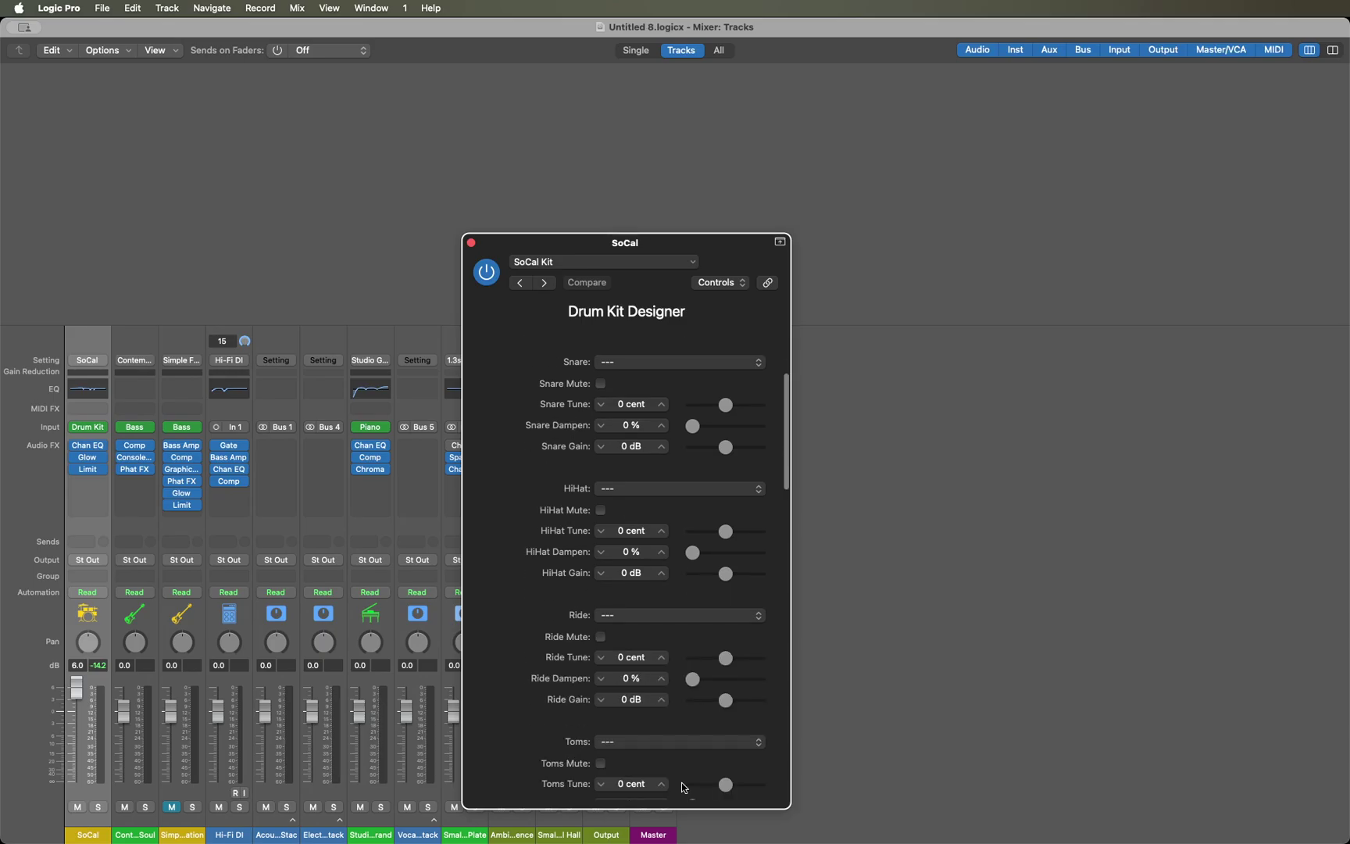
scroll(683, 787, down, 5)
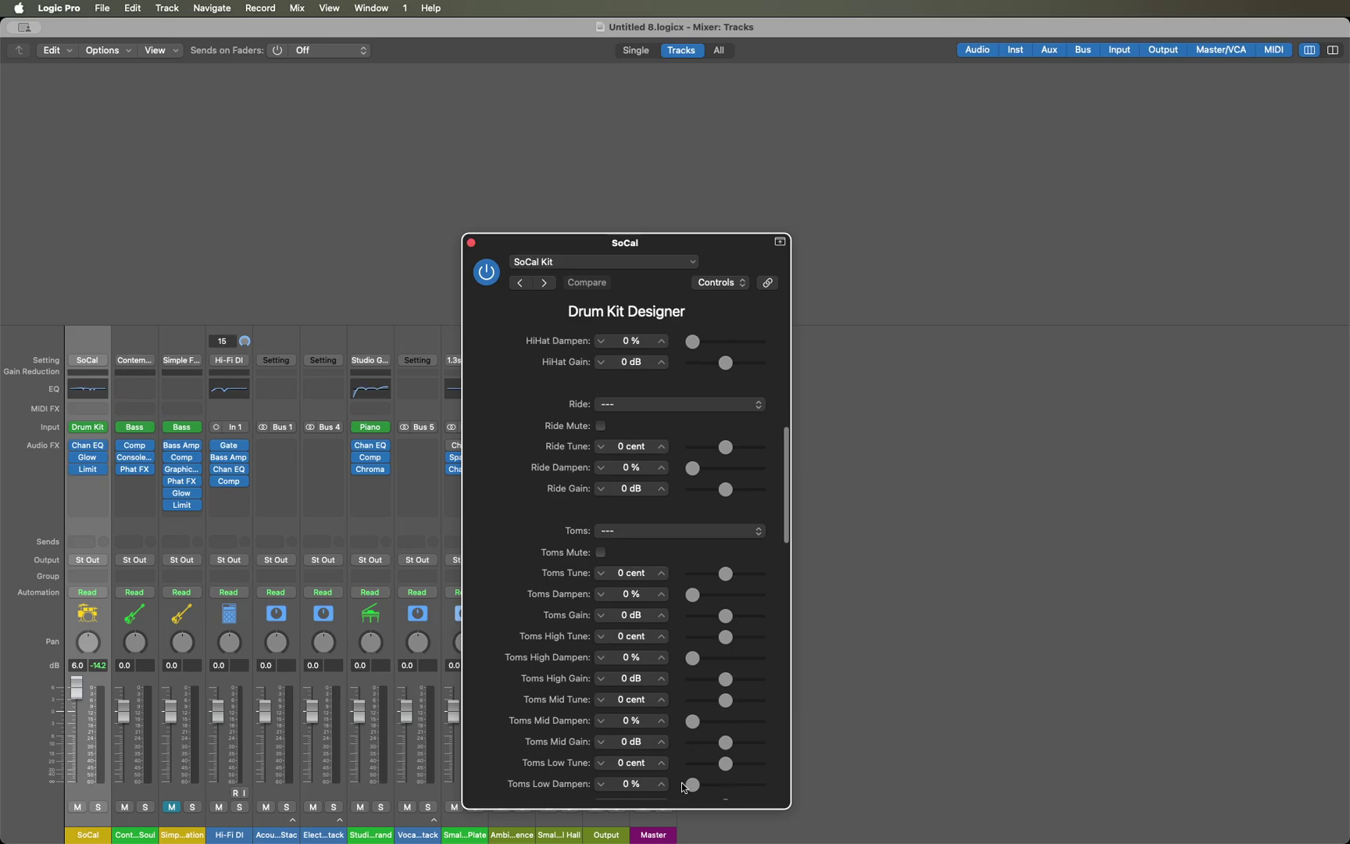
scroll(682, 787, down, 5)
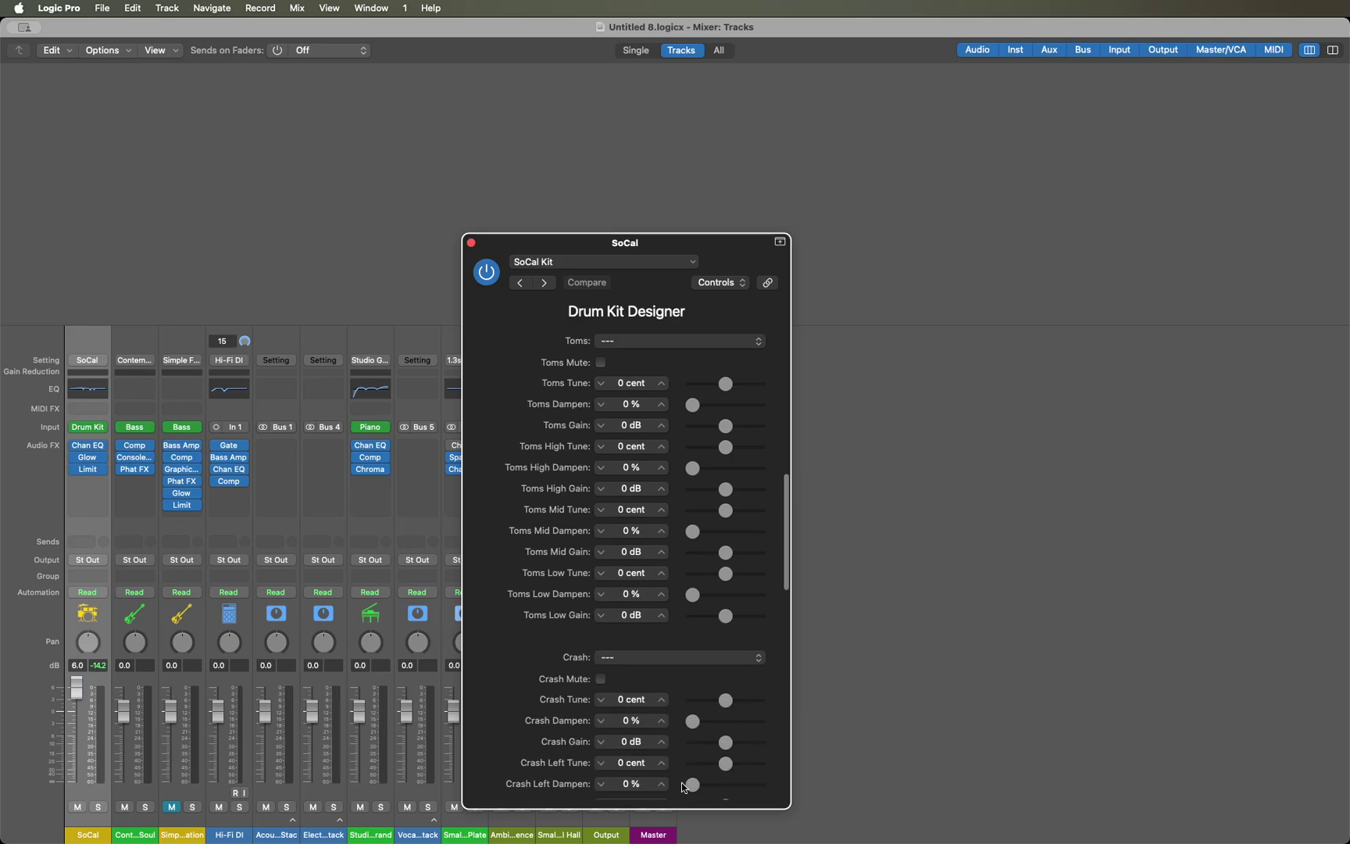
scroll(629, 795, down, 4)
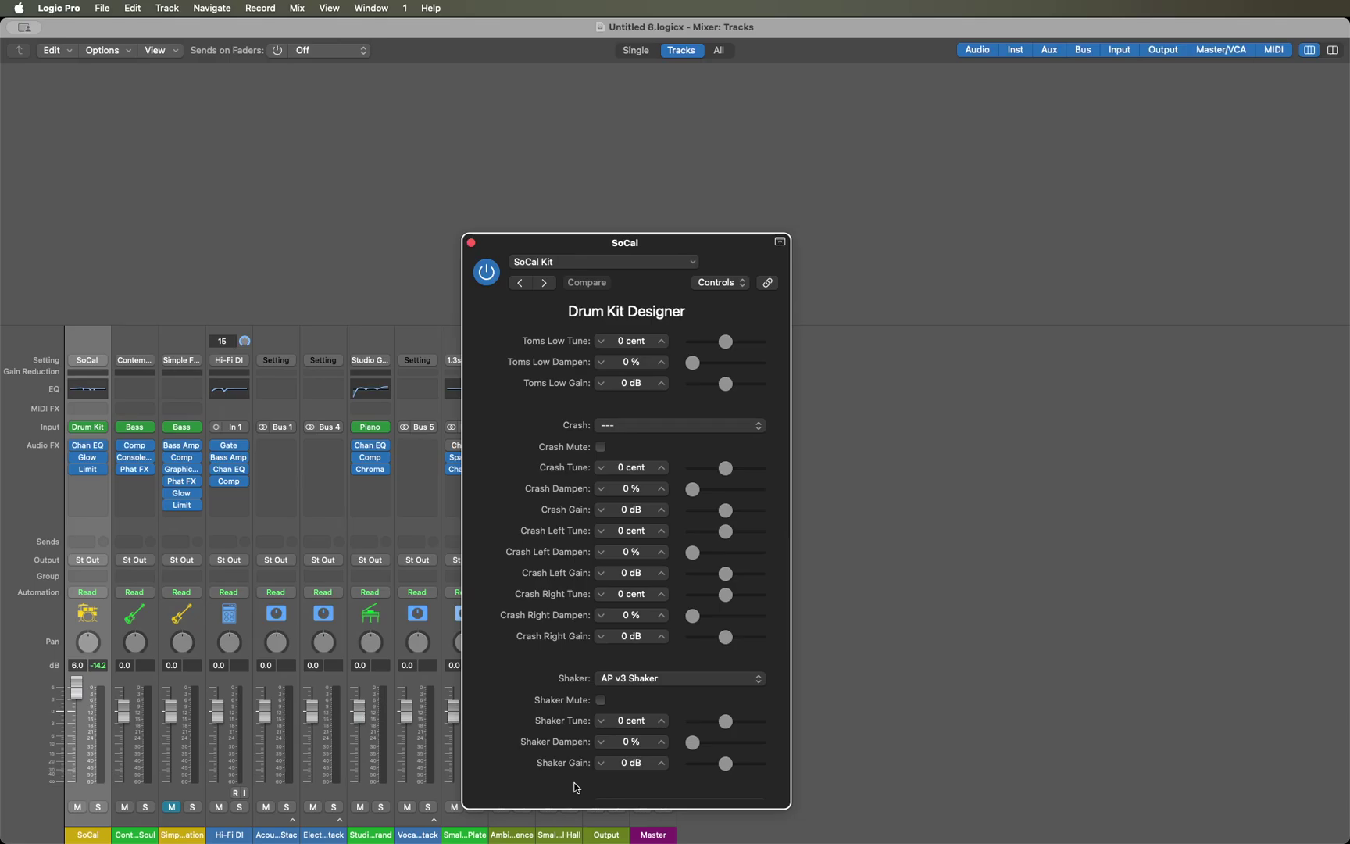
scroll(681, 784, down, 4)
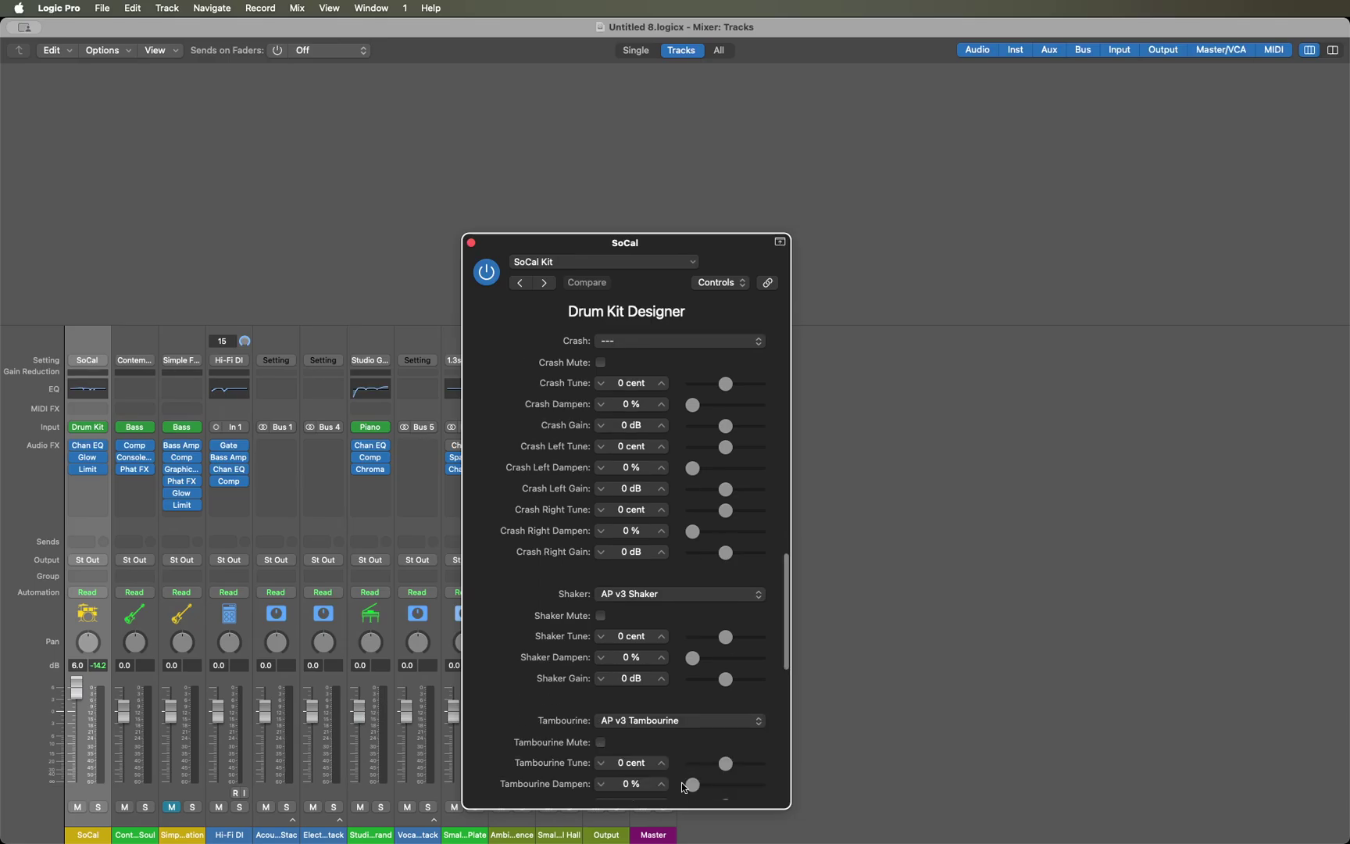
scroll(682, 786, down, 3)
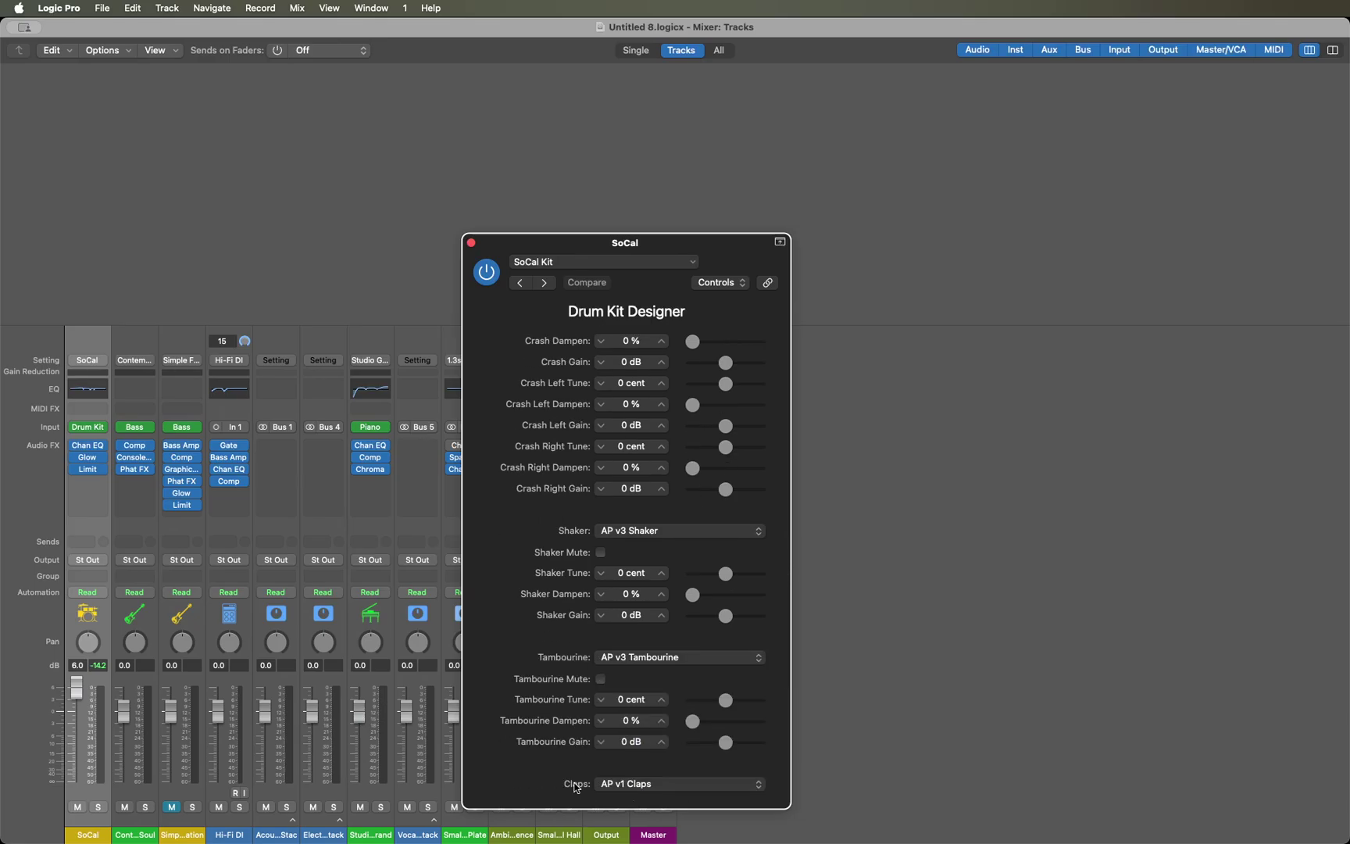
scroll(682, 783, down, 3)
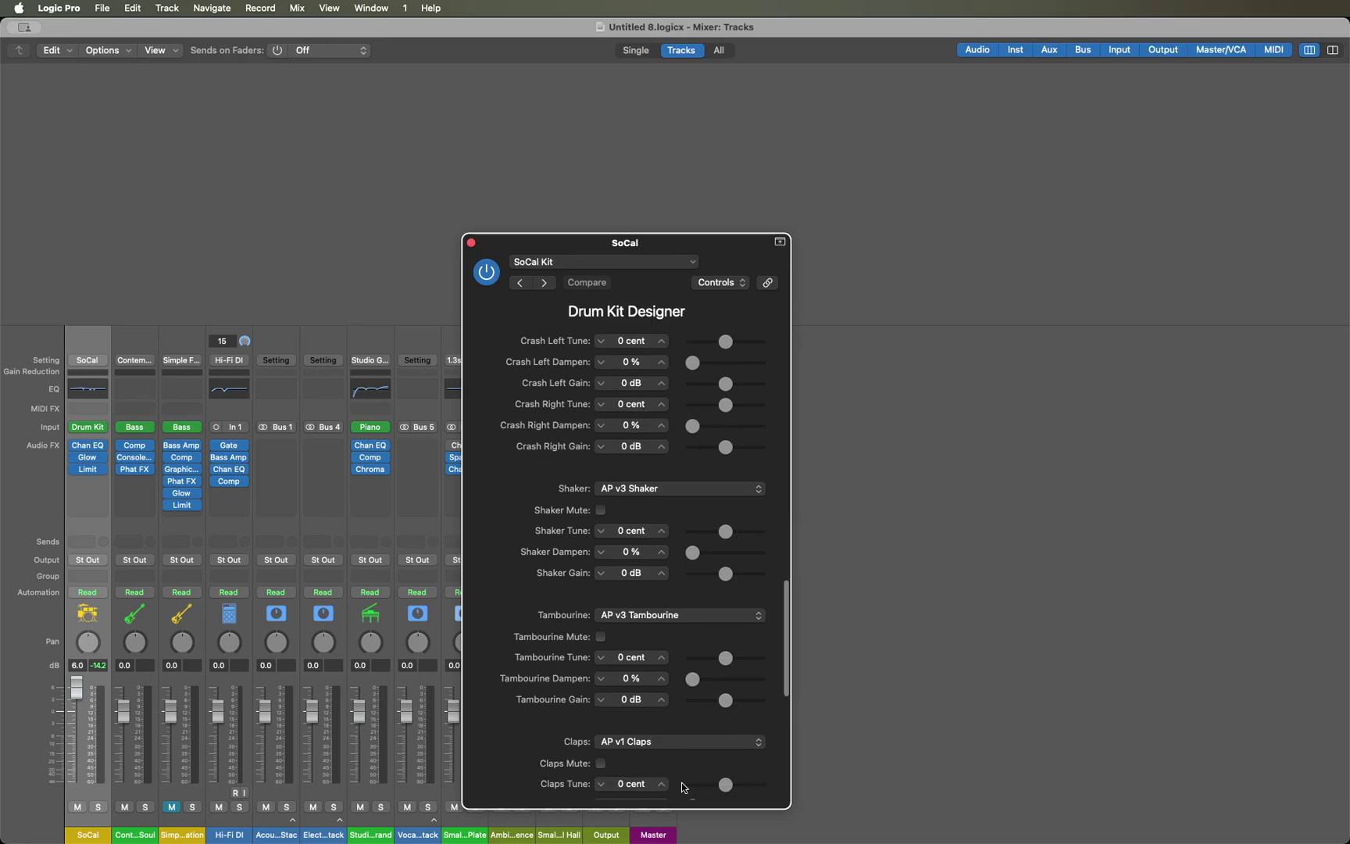
scroll(684, 787, down, 1)
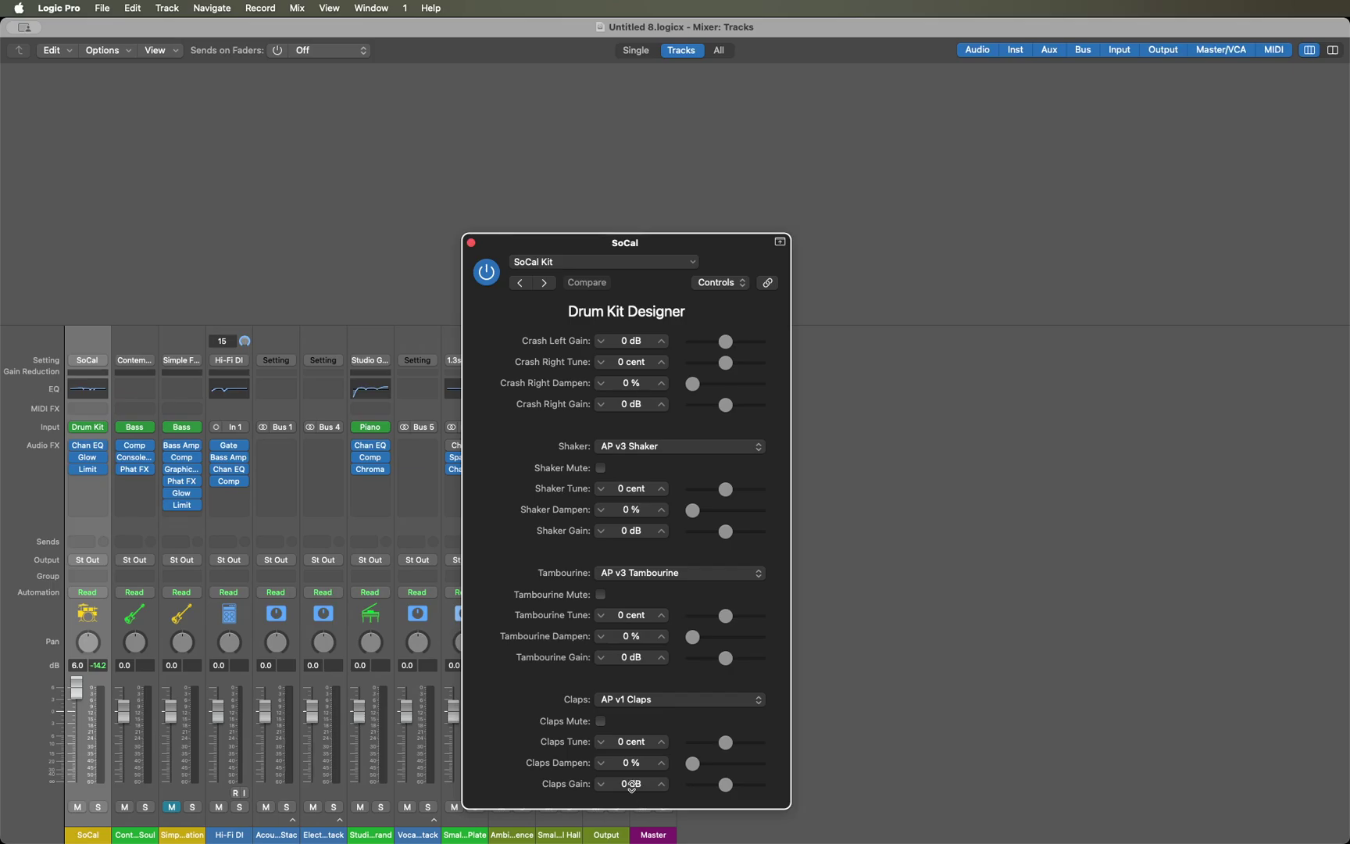
drag(631, 785, 631, 783)
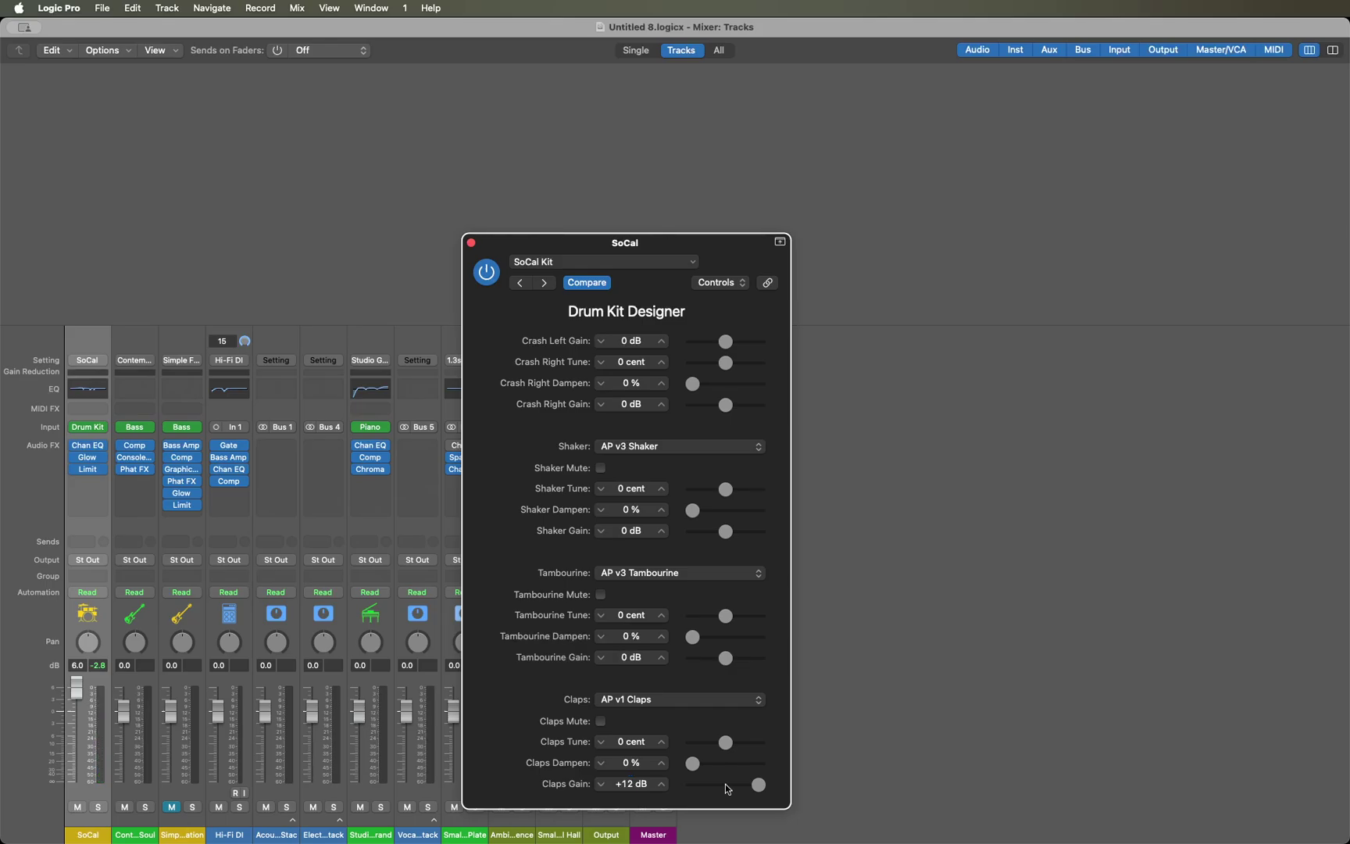
Raise the Percussion Master Gain in Drum Kit Designer and close the plug-in and Mixer windows.
scroll(681, 781, down, 10)
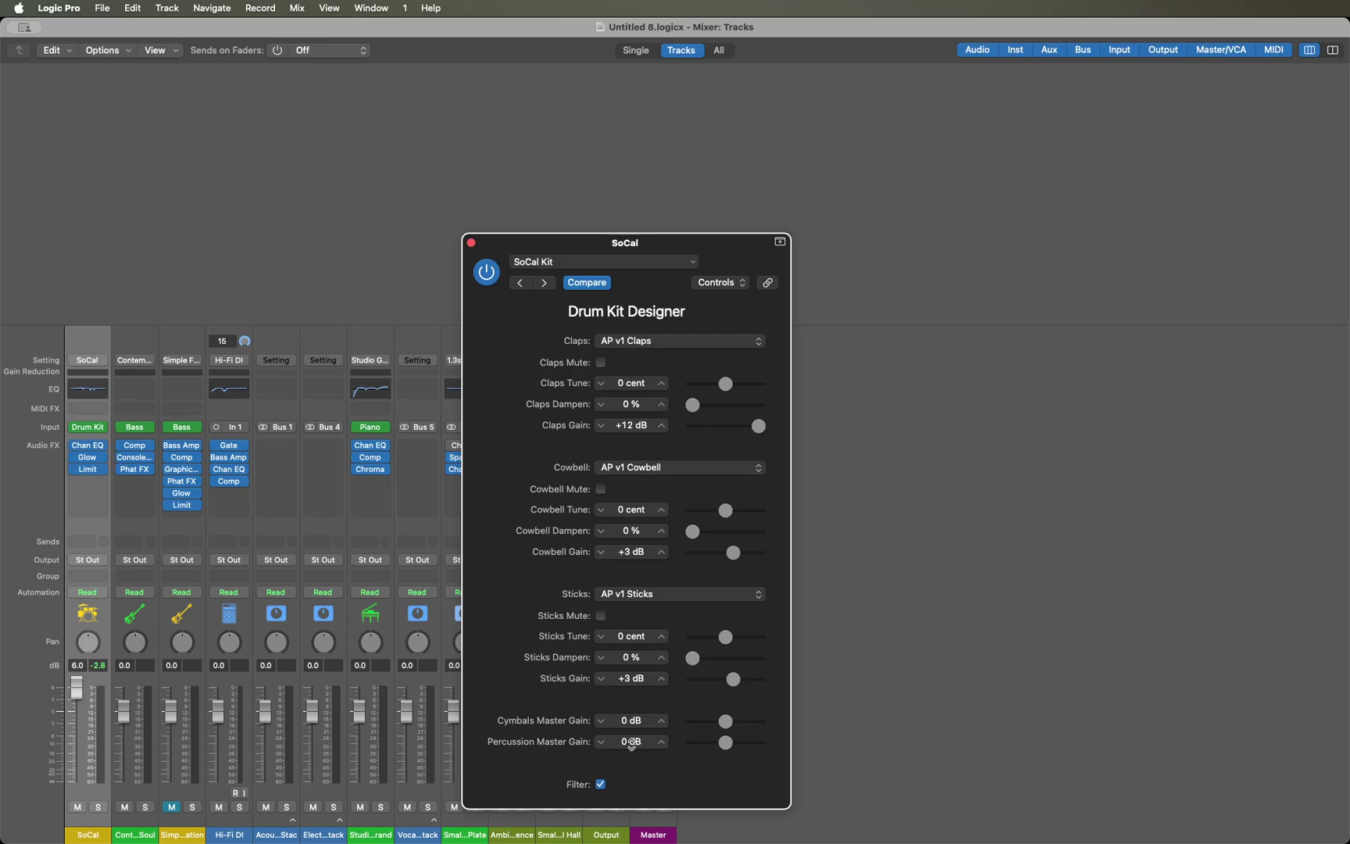
drag(631, 742, 631, 740)
key(super+w)
key(super+w)
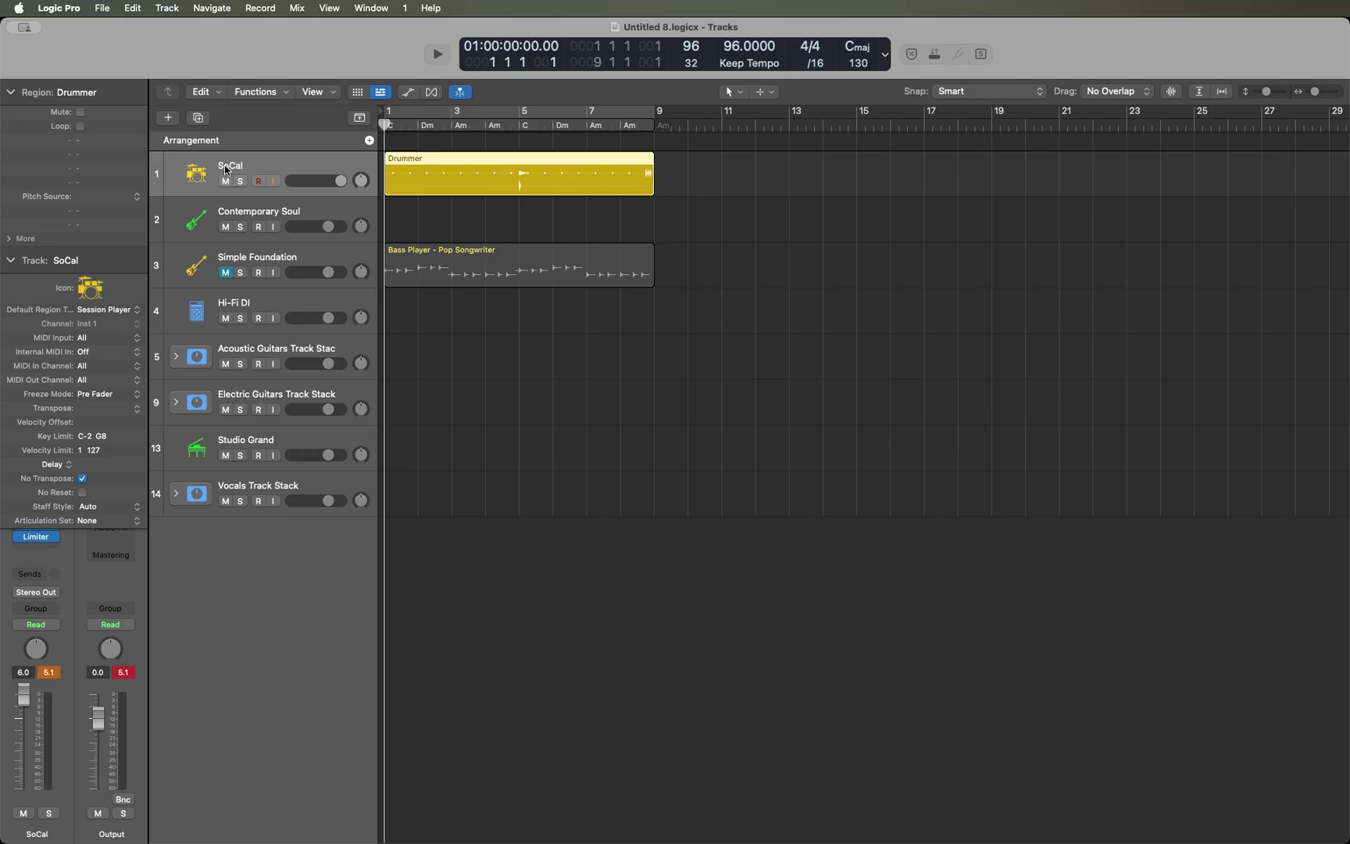